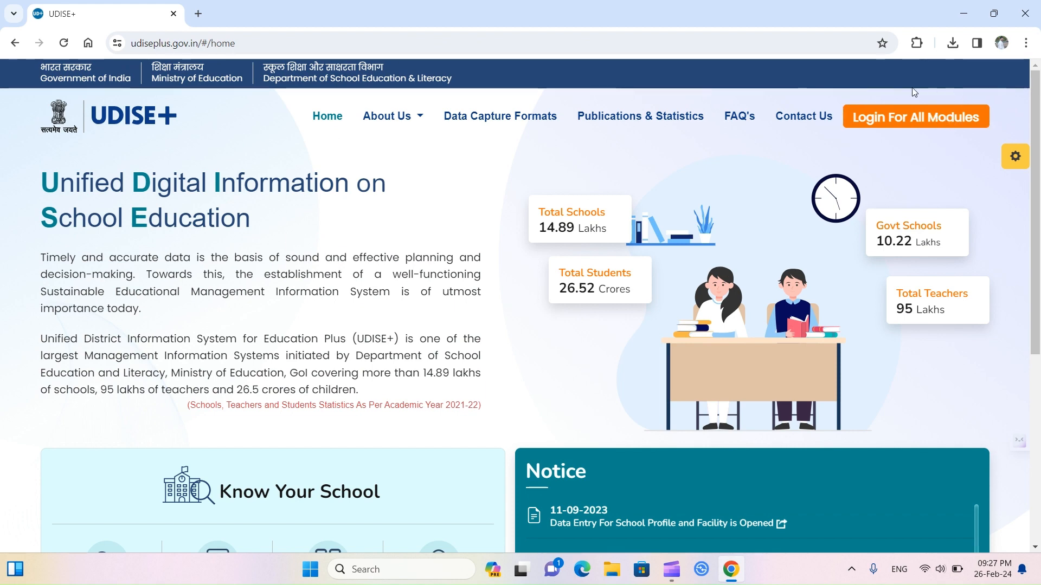
# Step: Open the School Directory / User Management login from the Login For All Modules page
pyautogui.click(937, 125)
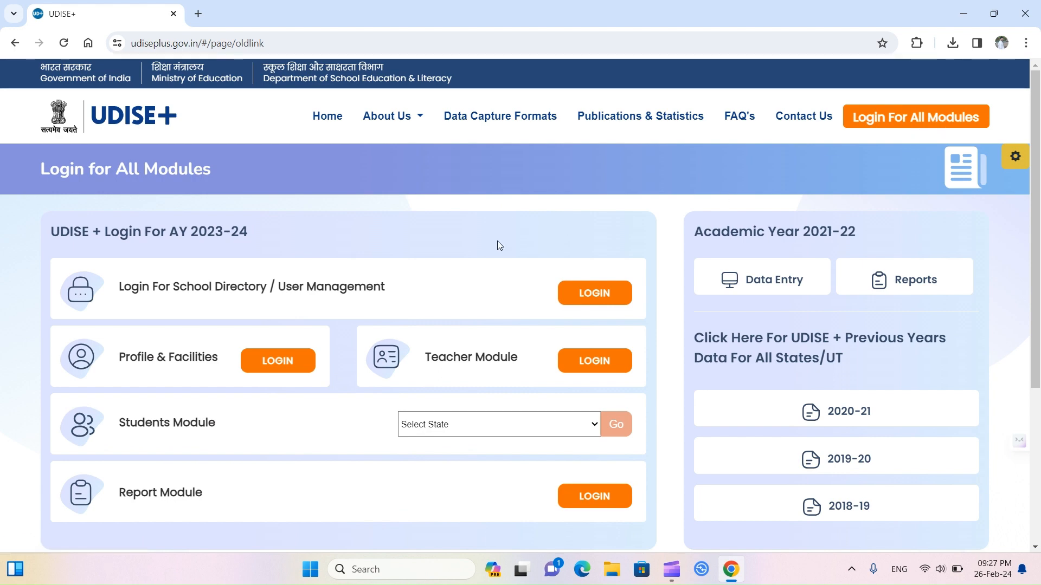
pyautogui.scroll(-1, 500, 246)
pyautogui.scroll(-1, 499, 246)
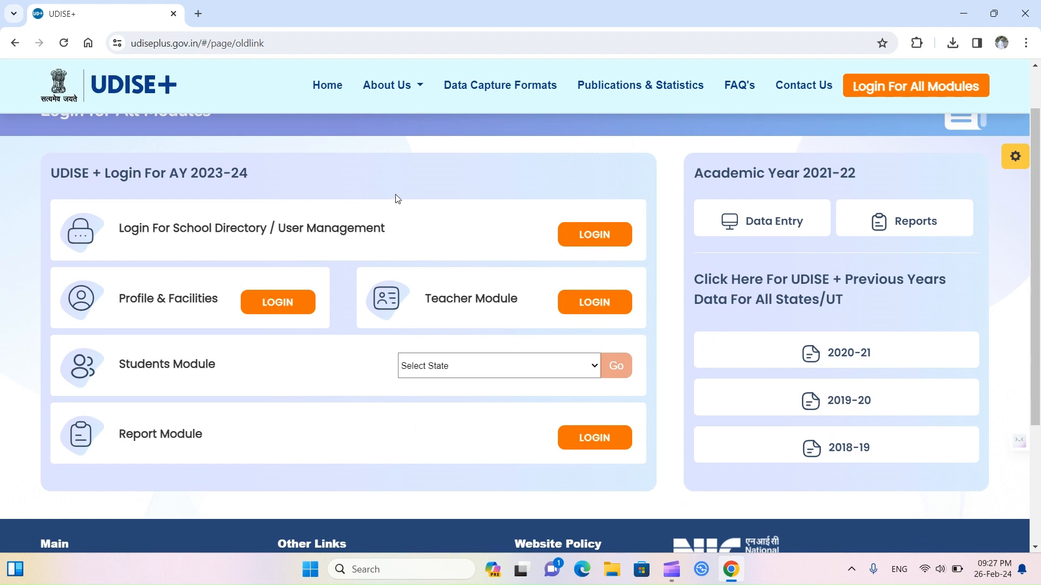
pyautogui.scroll(1, 394, 193)
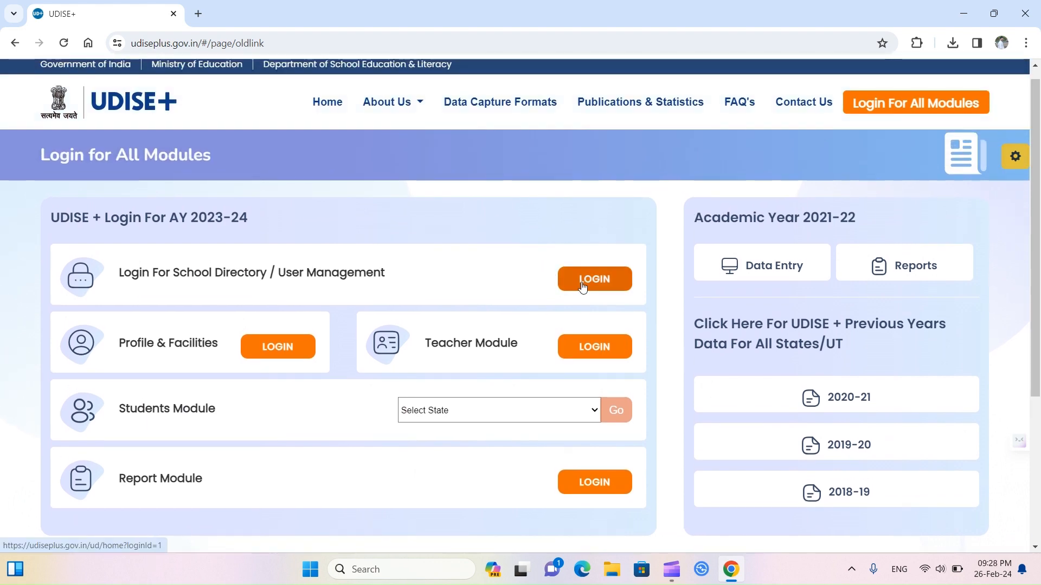
pyautogui.click(582, 281)
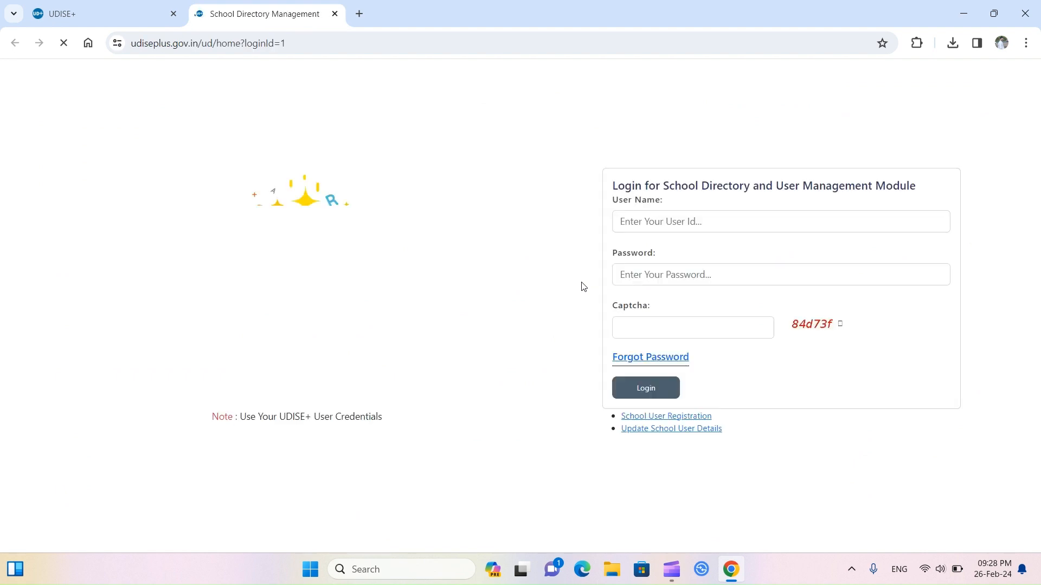
# Step: Sign in with the saved credentials and the captcha code shown on screen
pyautogui.click(667, 185)
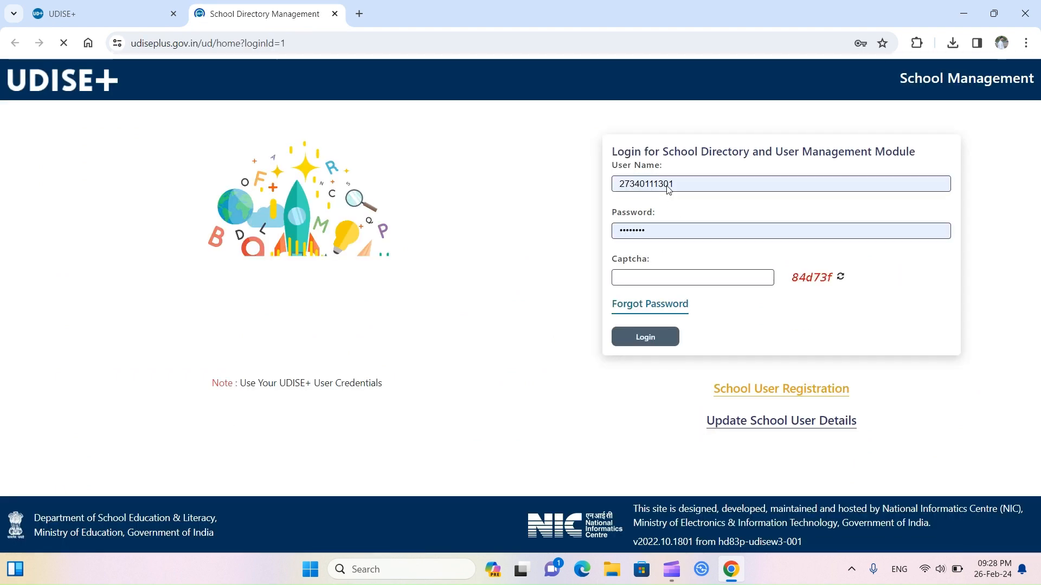
pyautogui.click(629, 276)
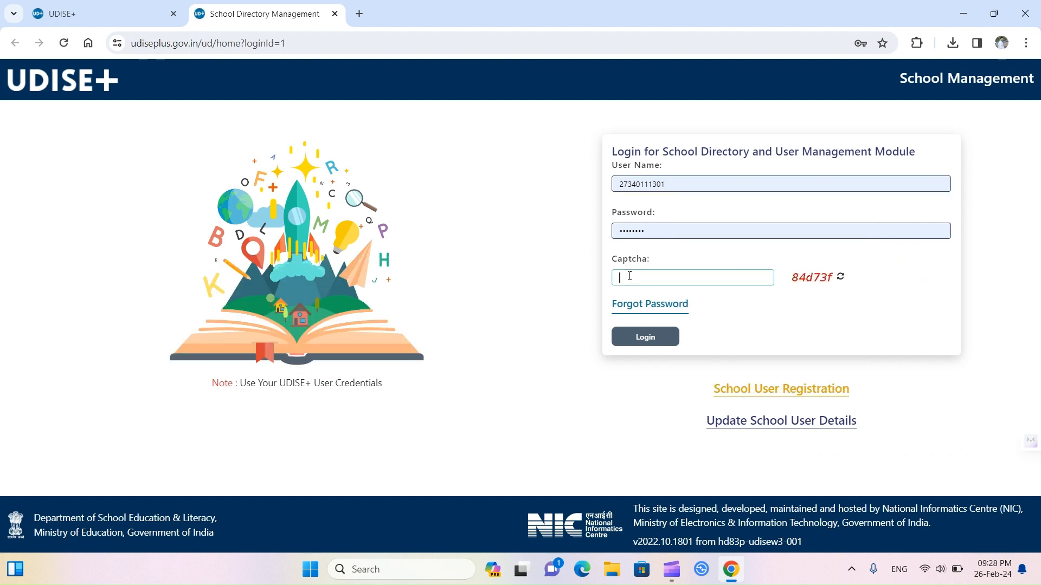
pyautogui.write('84d73f')
pyautogui.click(660, 346)
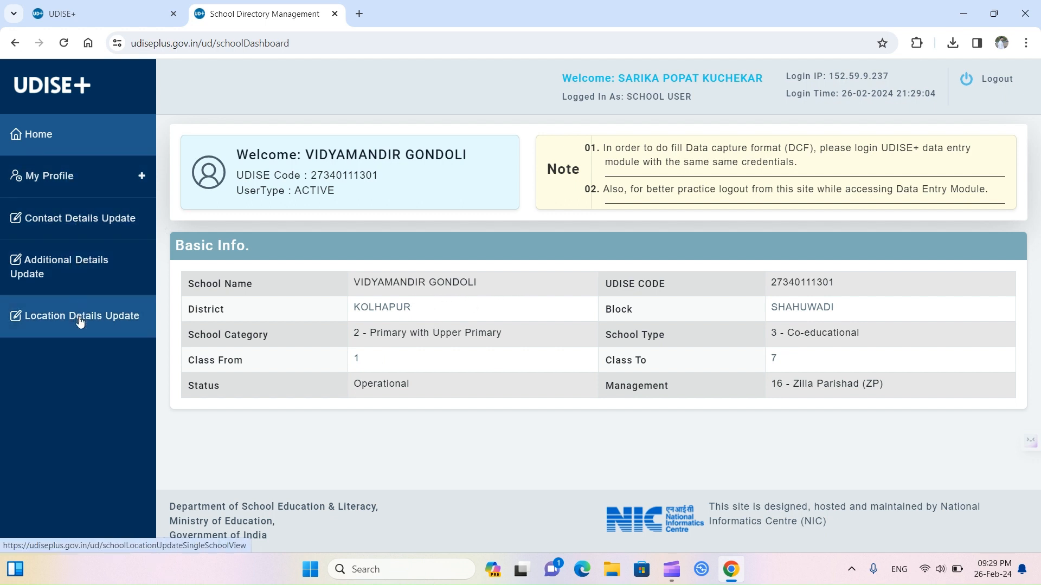
# Step: Scroll through the Contact Details Update page under My Profile, then go back Home
pyautogui.click(65, 183)
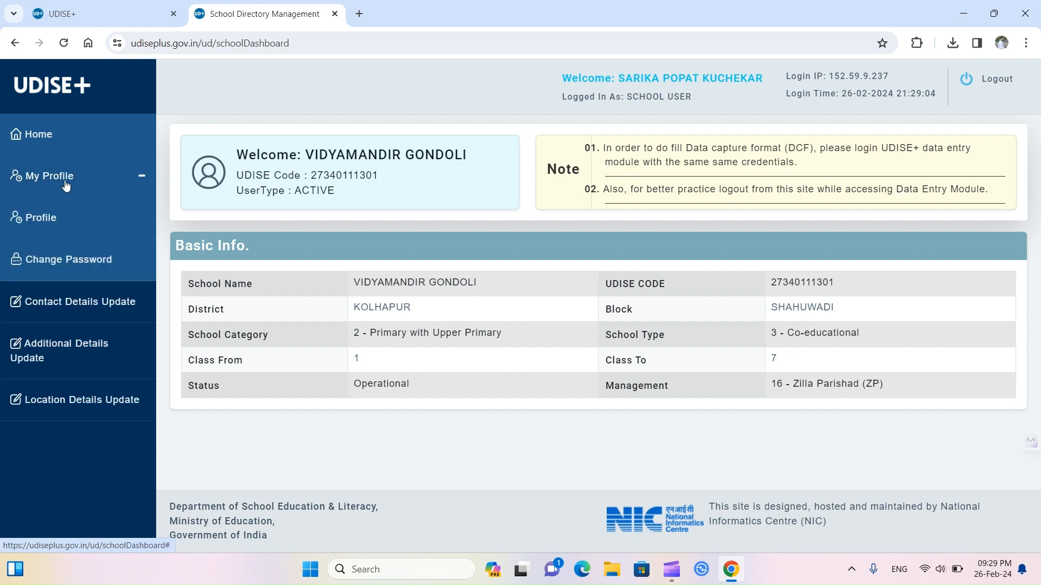
pyautogui.click(63, 308)
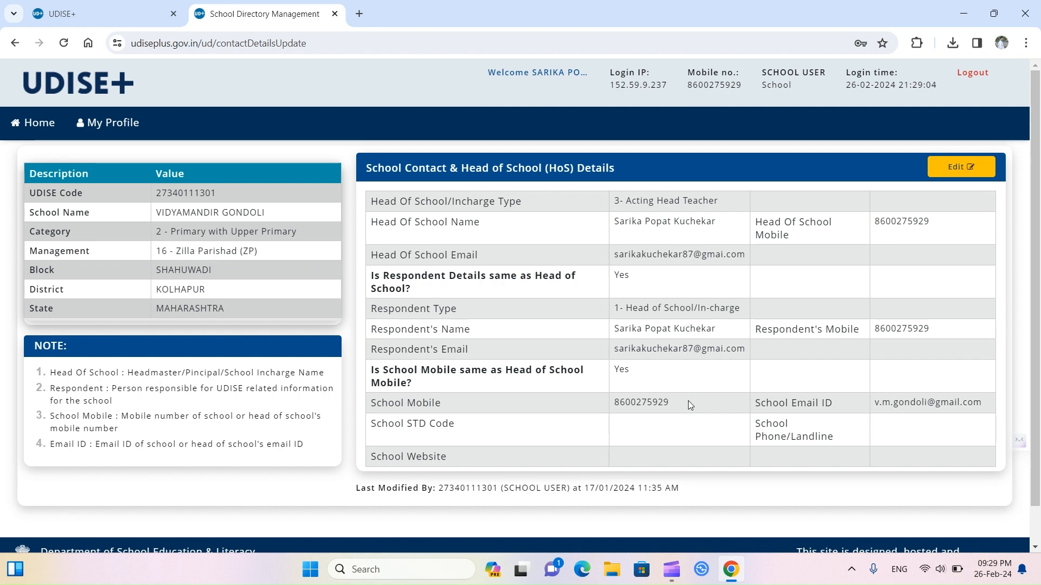
pyautogui.scroll(-2, 688, 401)
pyautogui.scroll(2, 688, 401)
pyautogui.click(39, 122)
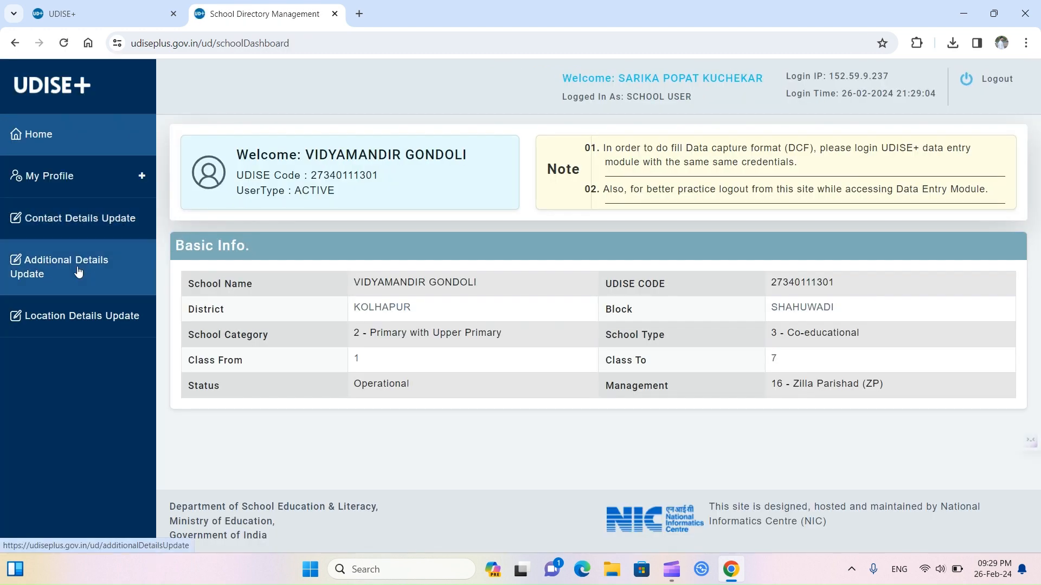
# Step: Scroll through the school's Additional Details Update page
pyautogui.click(78, 272)
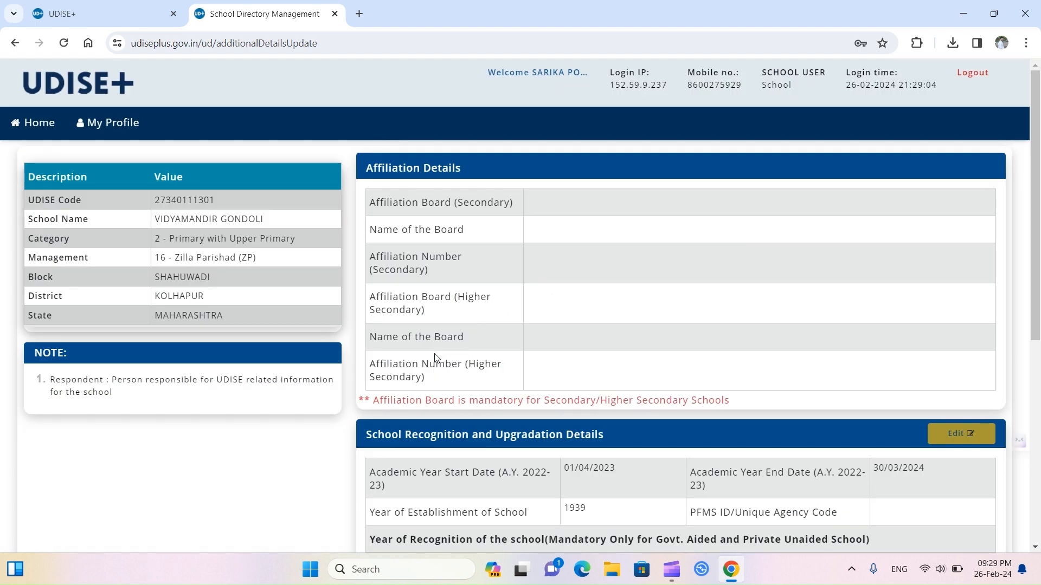
pyautogui.scroll(-4, 434, 355)
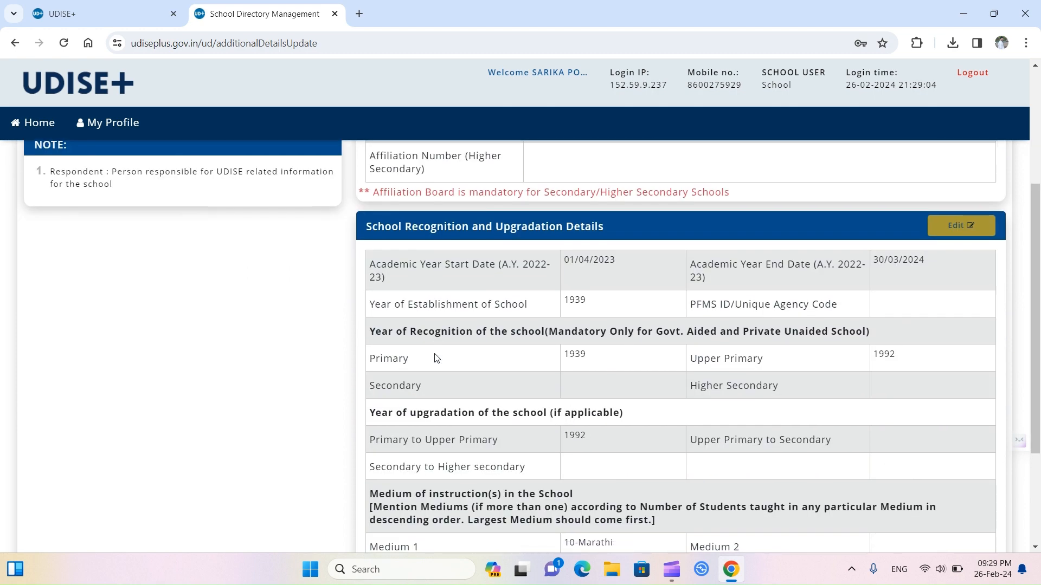
pyautogui.scroll(-2, 435, 357)
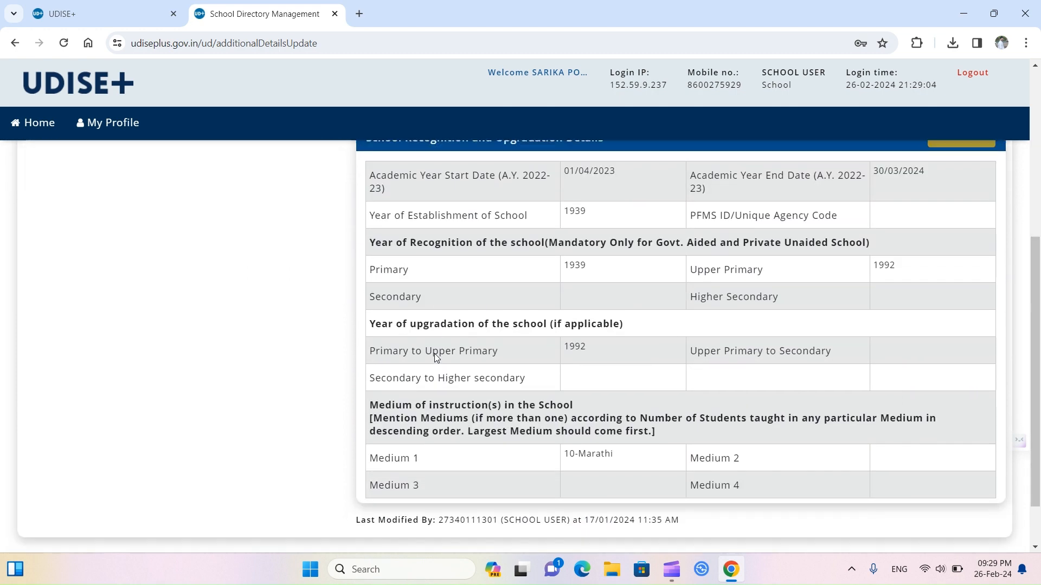
pyautogui.scroll(-1, 434, 357)
pyautogui.scroll(5, 435, 355)
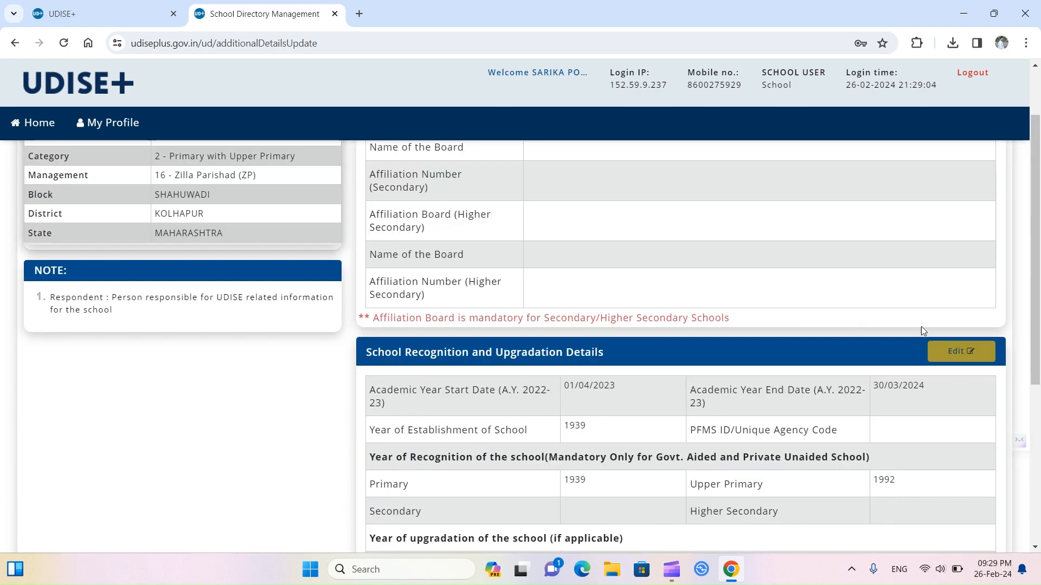
# Step: View the Location Details Update page, then log out of School Directory
pyautogui.click(36, 136)
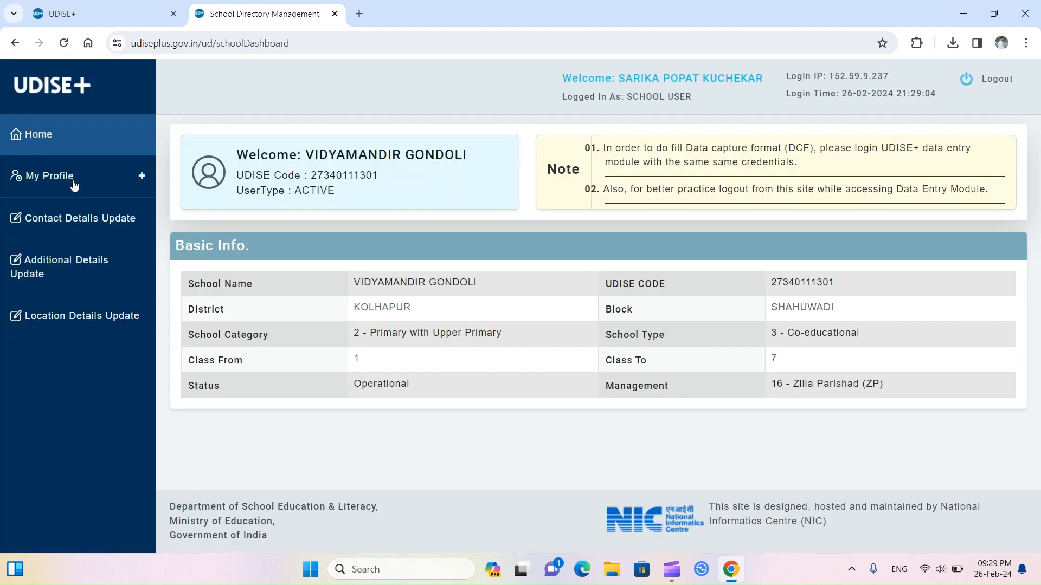
pyautogui.click(78, 317)
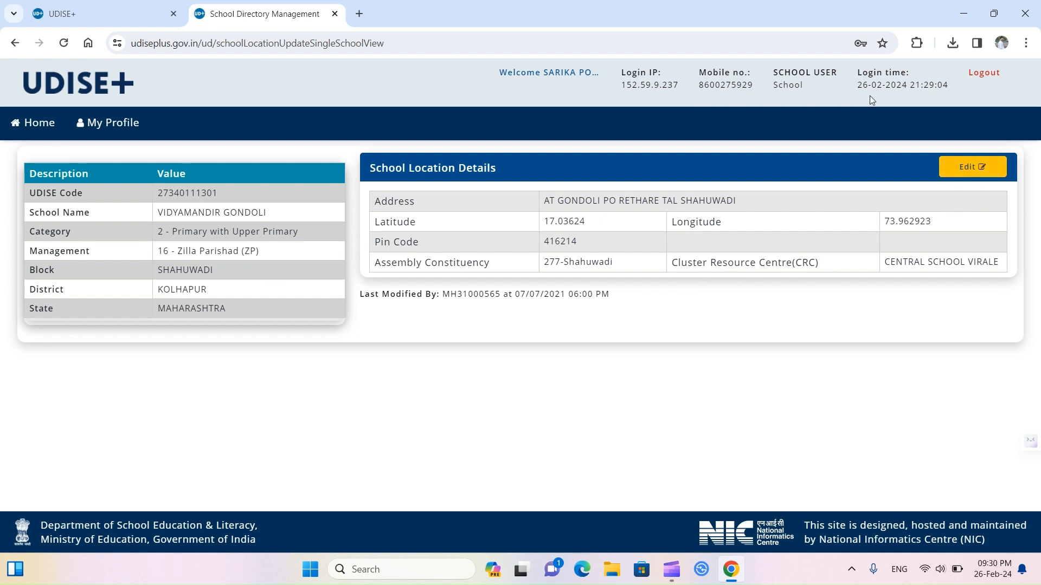
pyautogui.click(973, 75)
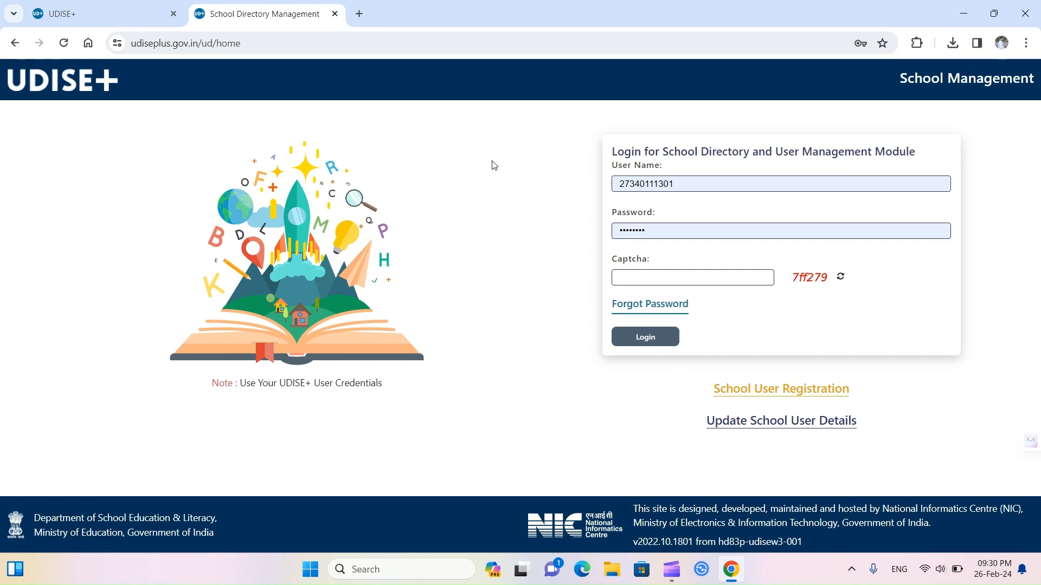
# Step: Close the School Directory Management tab and open the Profile & Facilities login
pyautogui.click(11, 49)
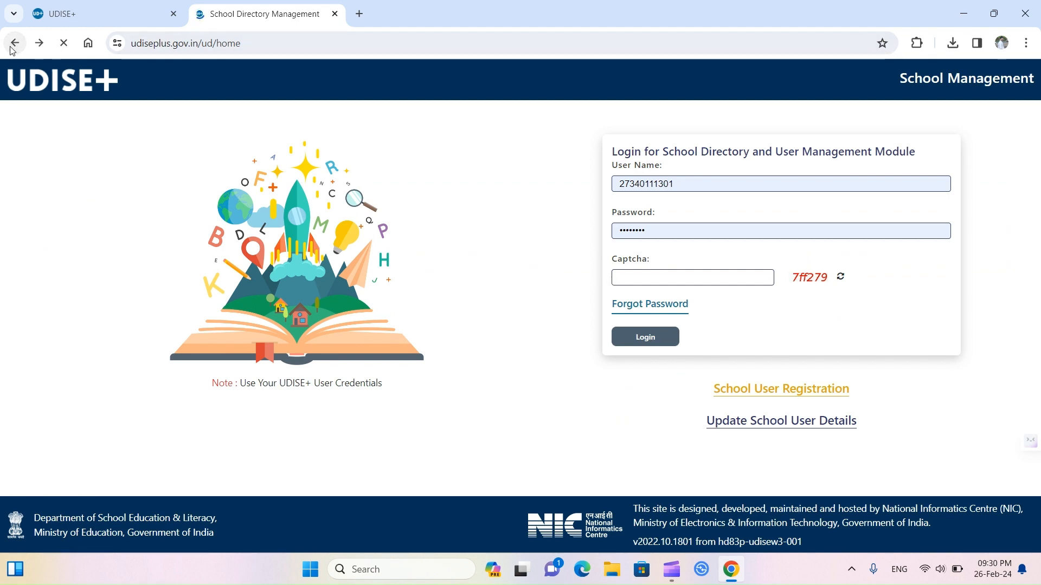
pyautogui.click(334, 14)
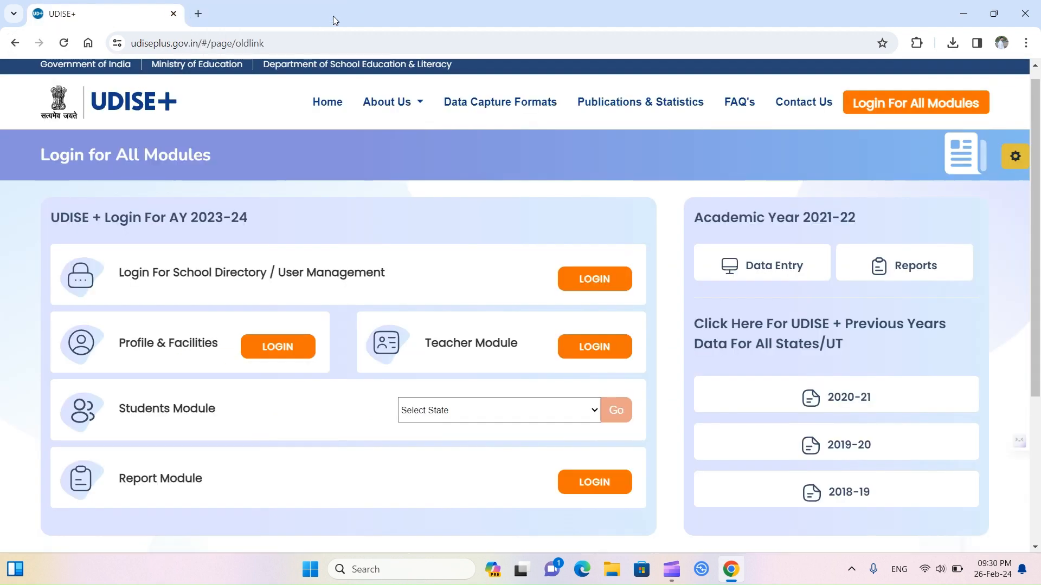
pyautogui.click(279, 348)
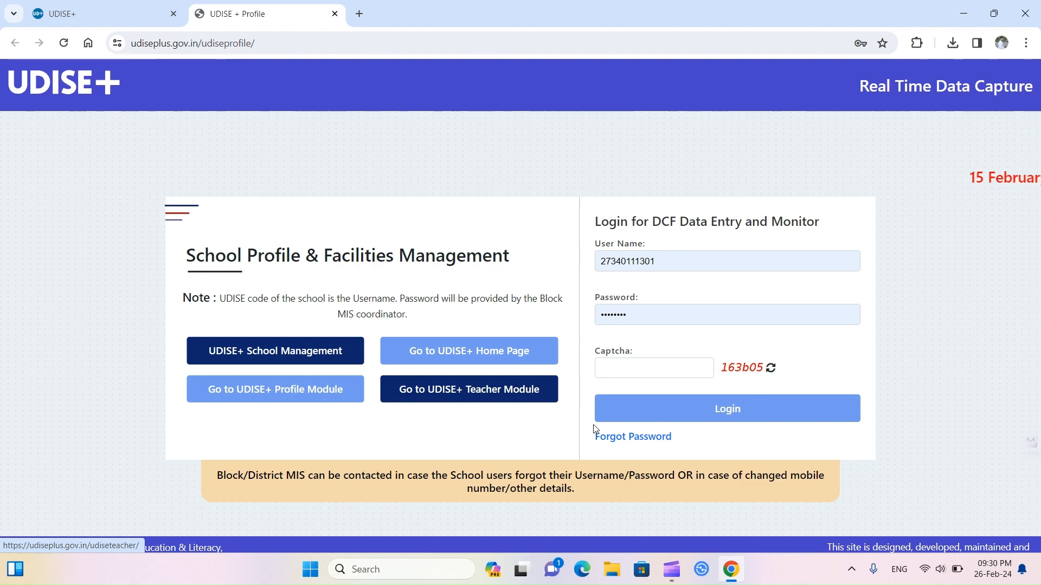
# Step: Refresh the captcha, enter the new code and log in to Profile & Facilities
pyautogui.click(646, 370)
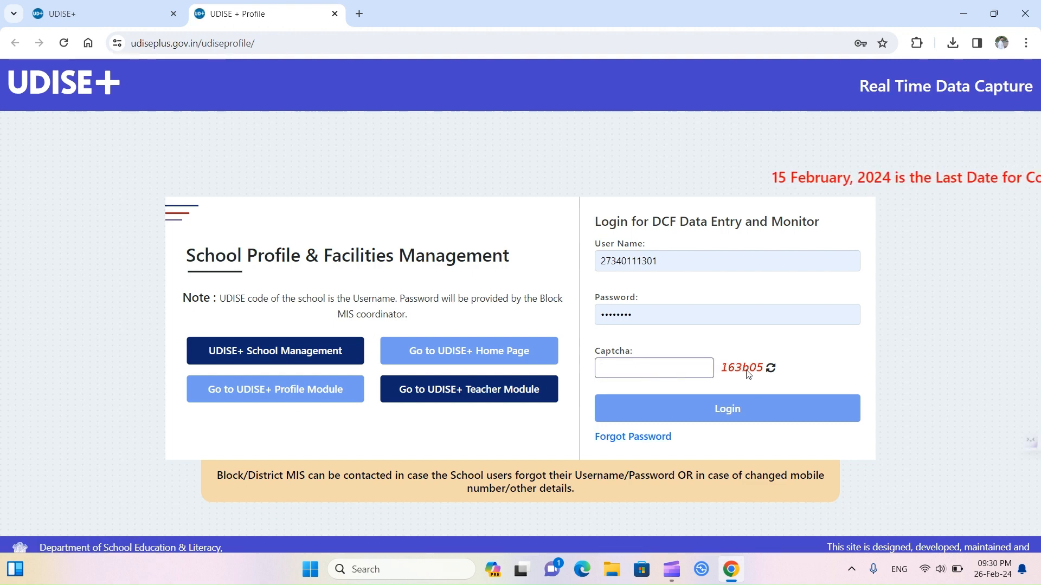
pyautogui.click(771, 369)
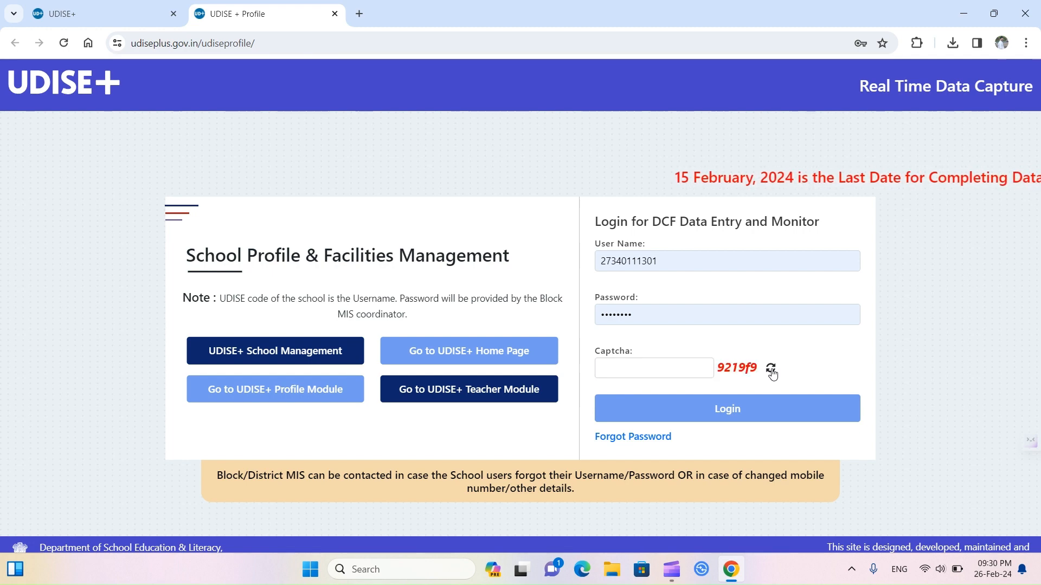
pyautogui.click(668, 372)
pyautogui.write('9219')
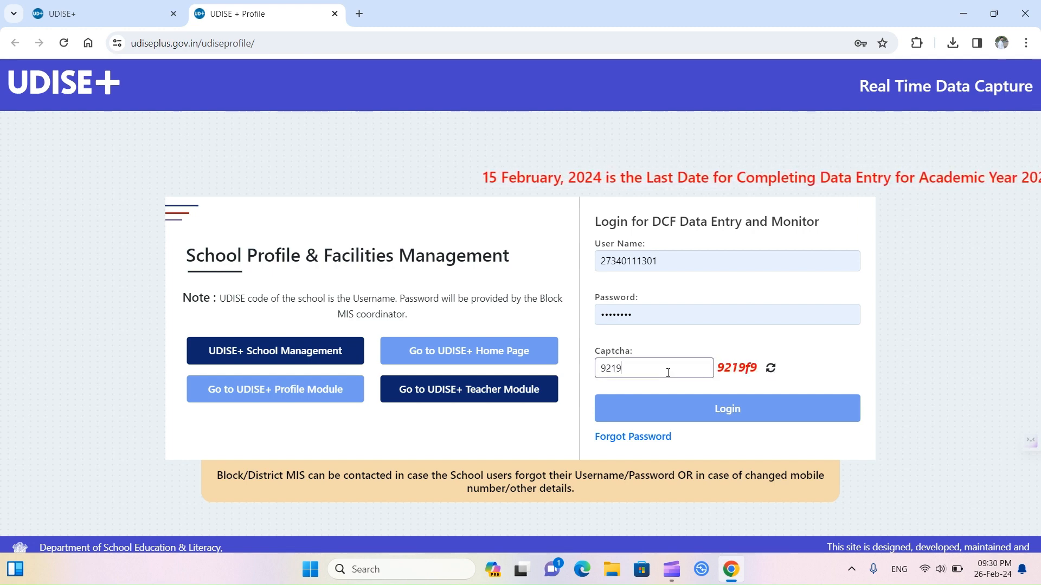
pyautogui.write('f9')
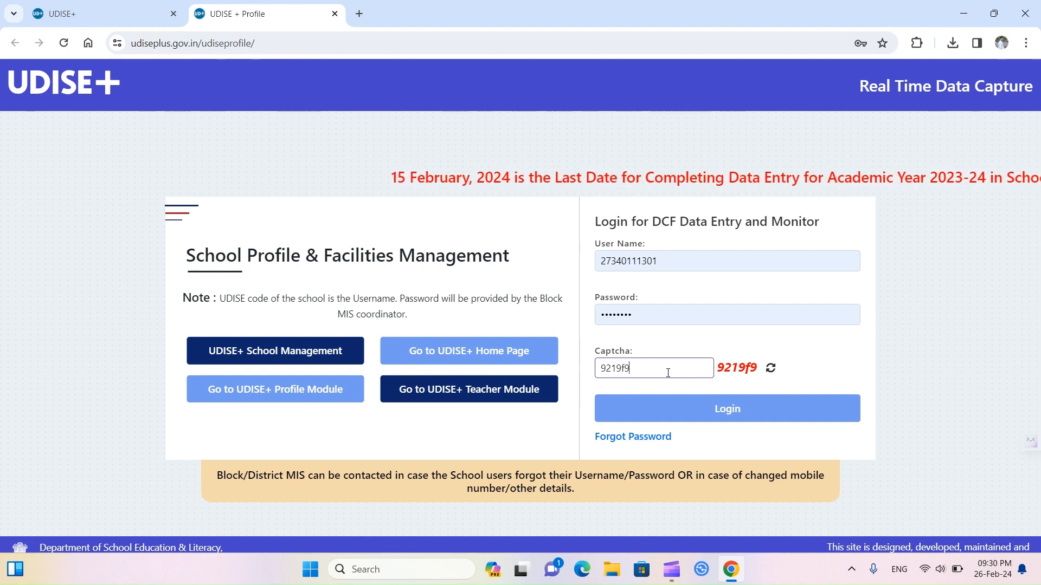
pyautogui.click(705, 425)
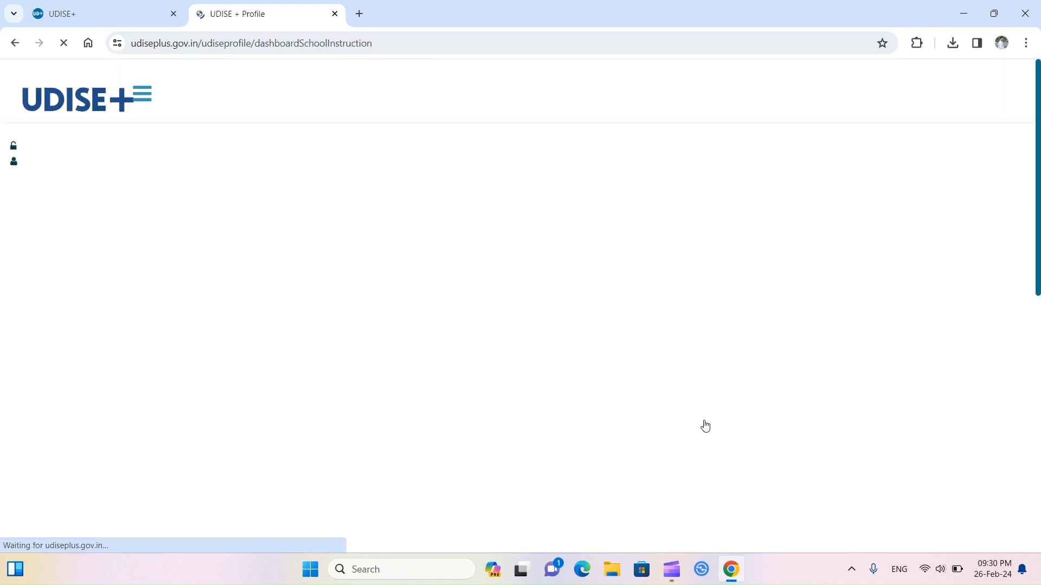
pyautogui.scroll(-2, 705, 425)
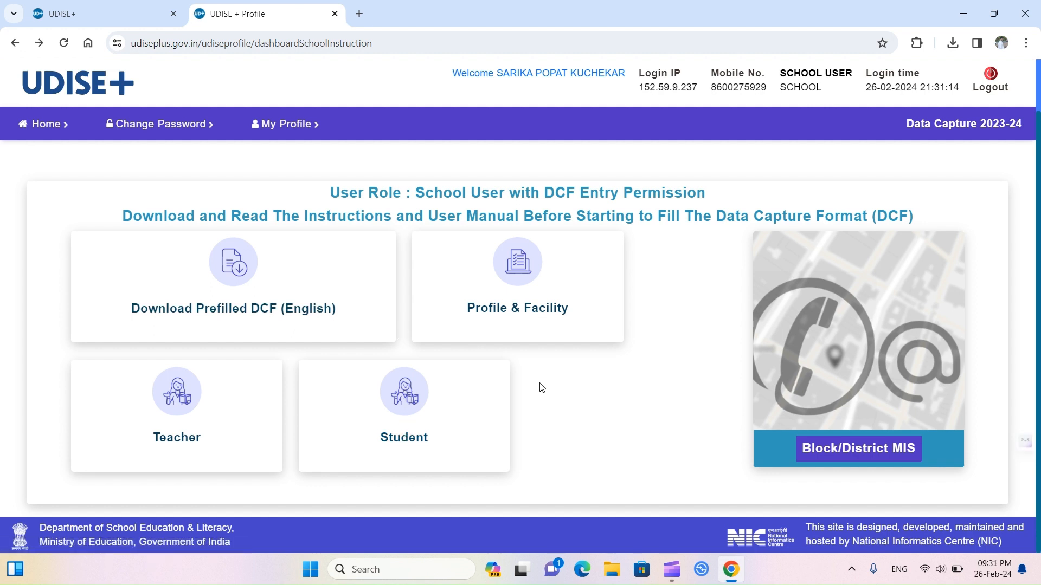
# Step: Download the prefilled DCF in English, then open the Profile & Facility forms dashboard
pyautogui.click(307, 315)
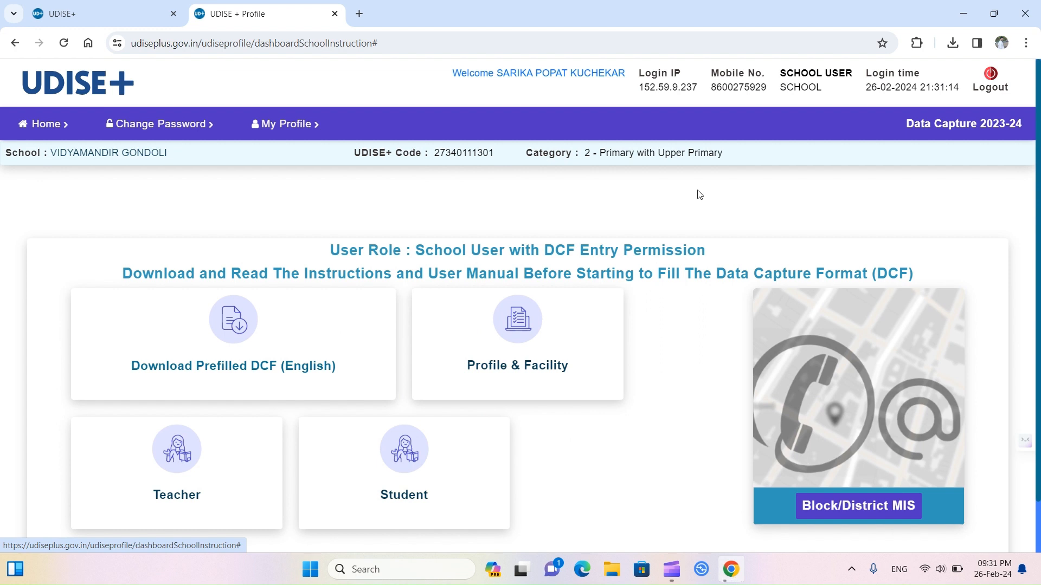
pyautogui.click(953, 43)
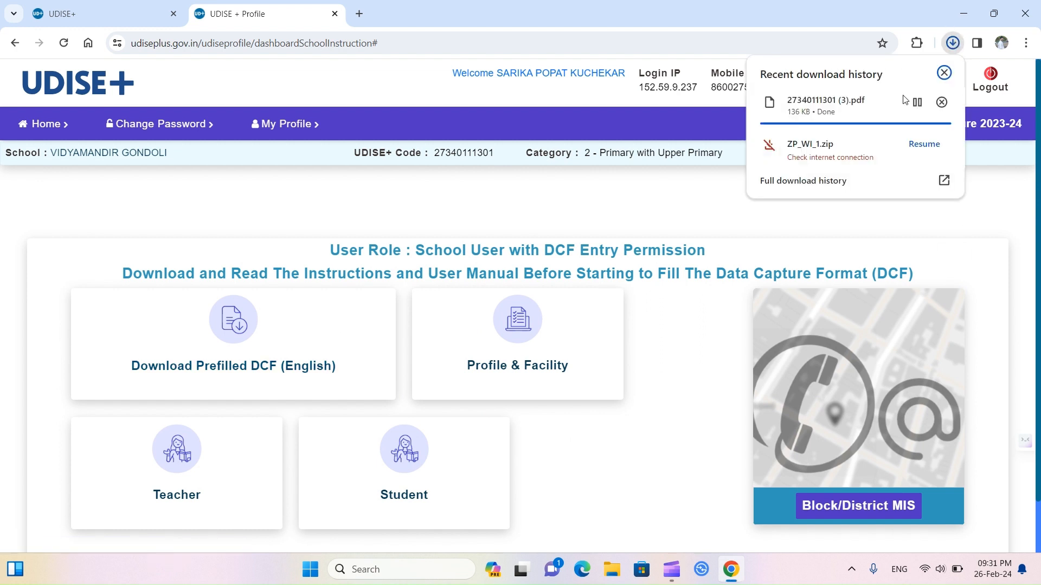
pyautogui.click(943, 72)
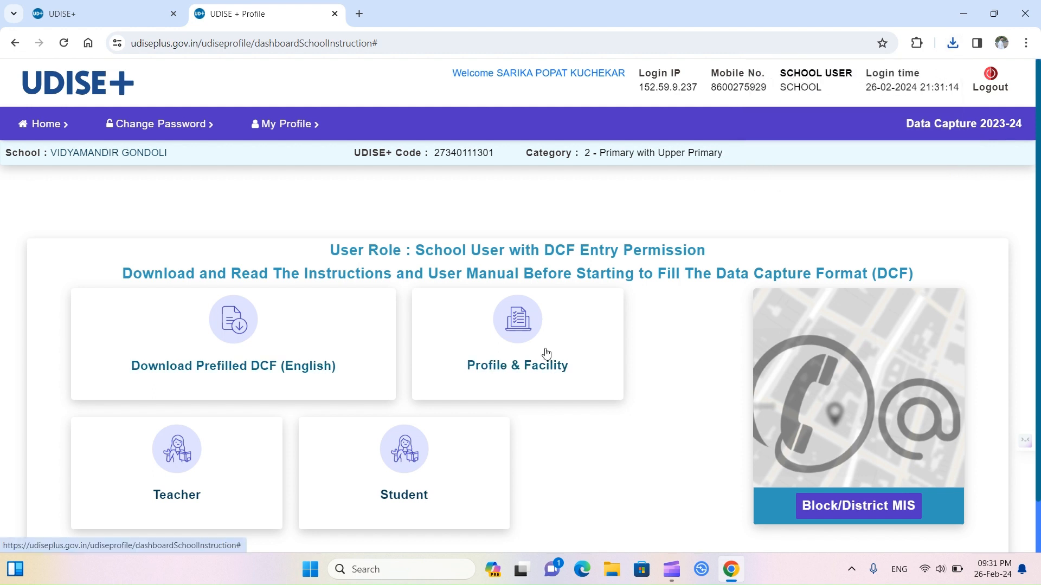
pyautogui.click(529, 371)
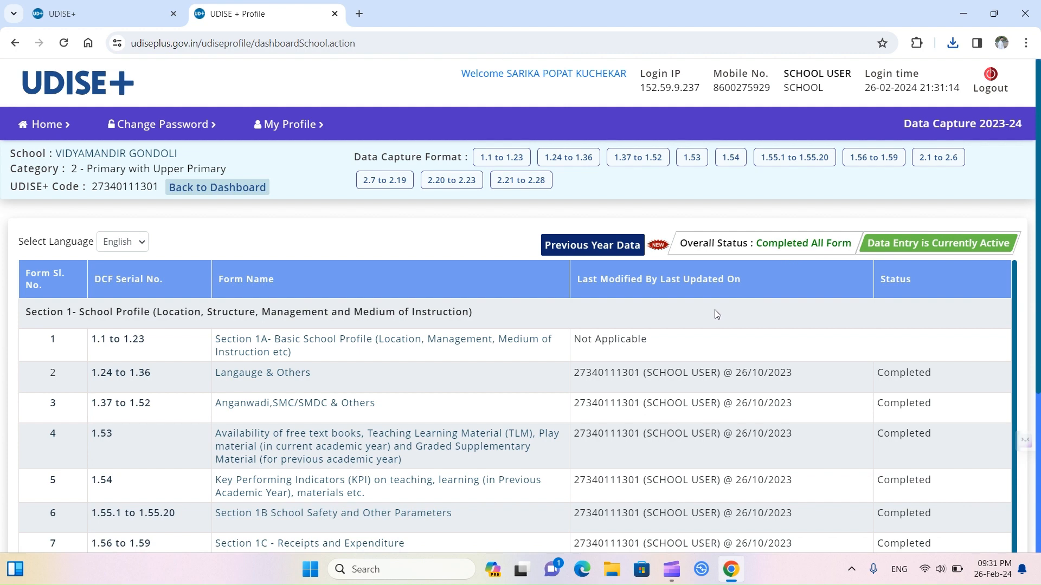
pyautogui.scroll(-6, 601, 416)
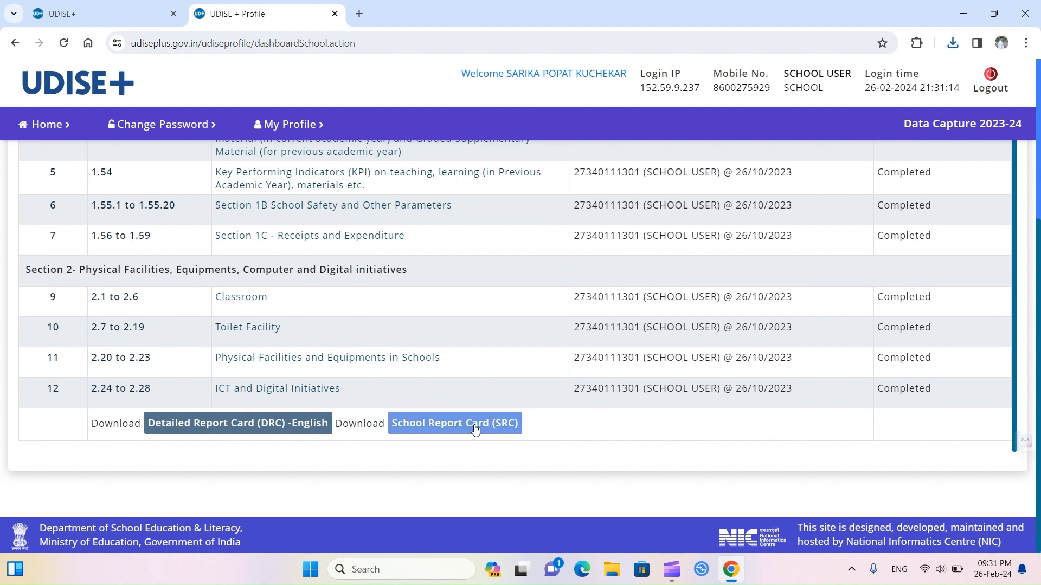
# Step: Download the Detailed Report Card (DRC) English and School Report Card (SRC) PDFs
pyautogui.click(282, 427)
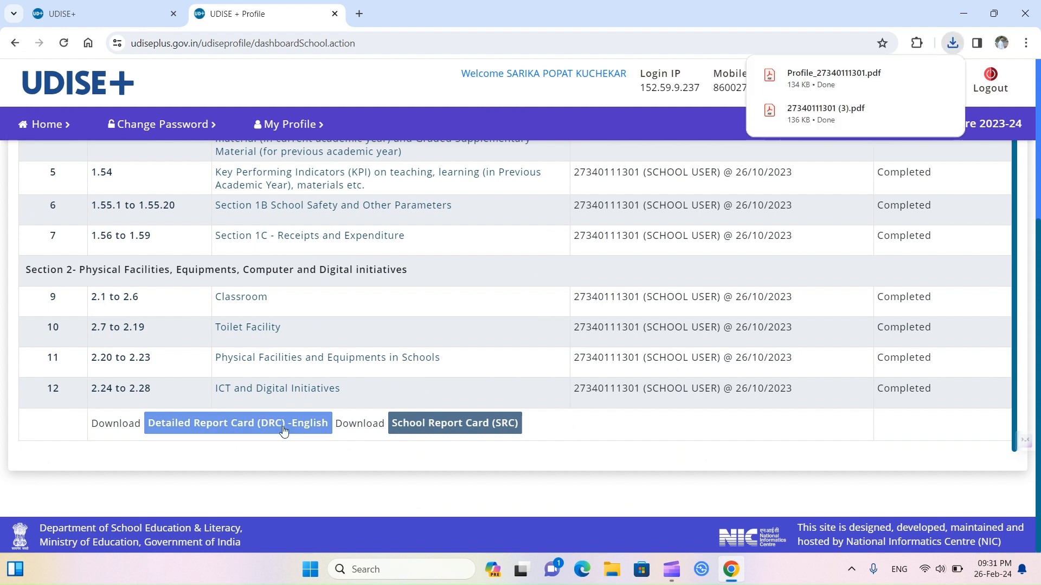
pyautogui.click(437, 429)
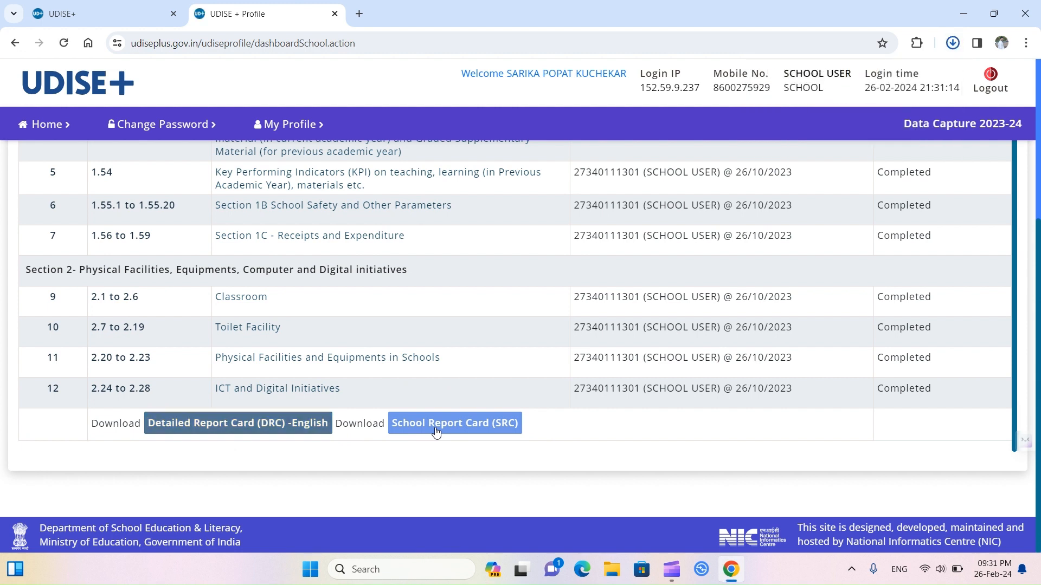
pyautogui.click(953, 44)
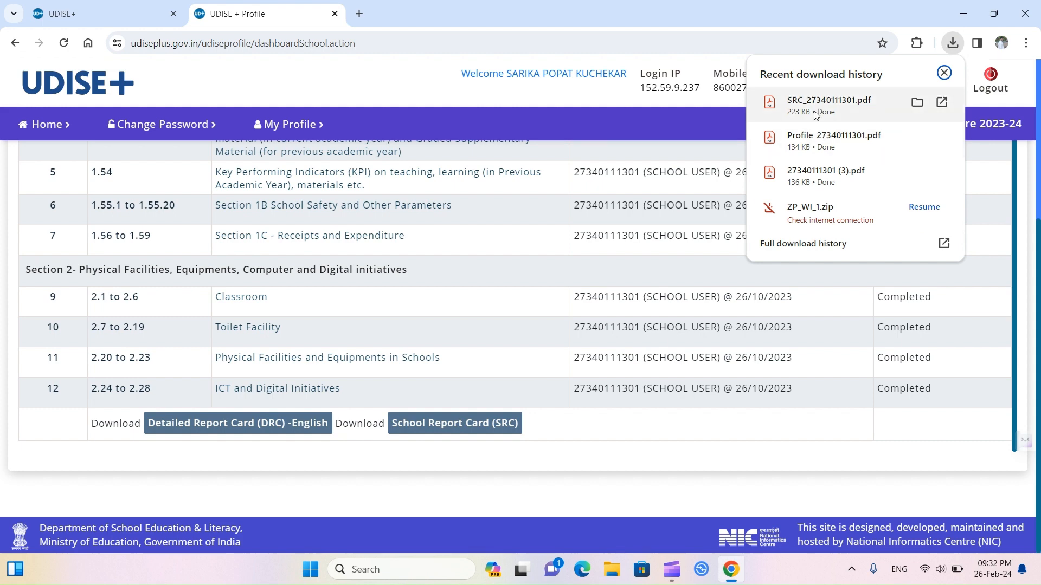
pyautogui.click(651, 456)
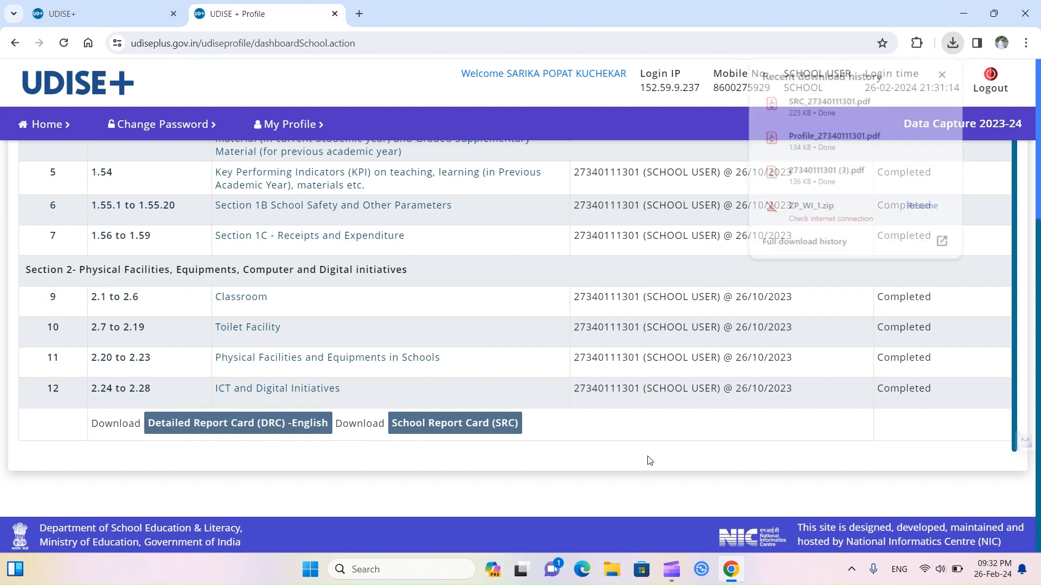
# Step: Dismiss the antivirus update popup and review the dashboard's Completed All Form status
pyautogui.scroll(1, 649, 457)
pyautogui.scroll(1, 649, 456)
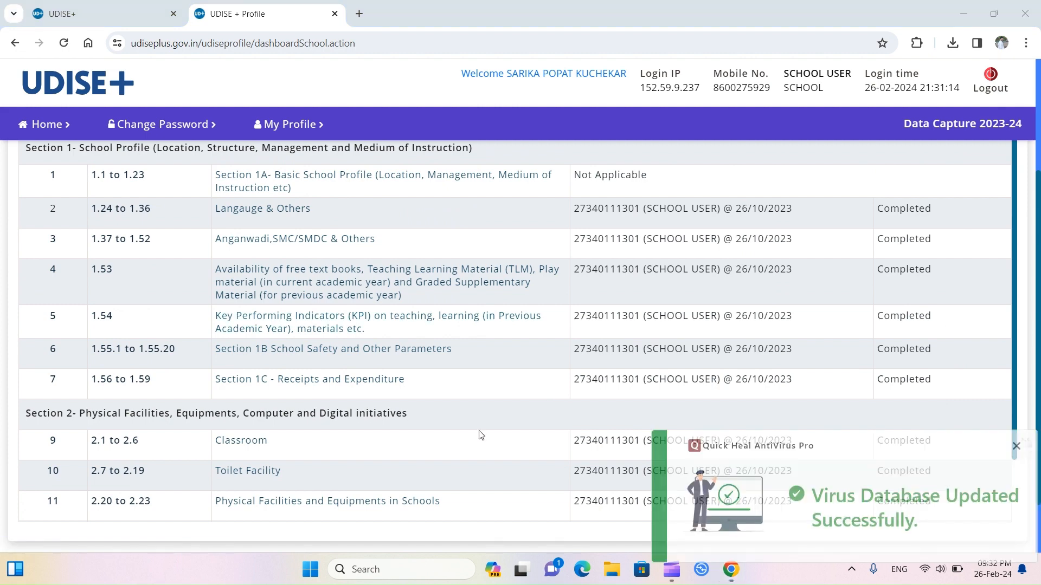
pyautogui.scroll(-1, 480, 435)
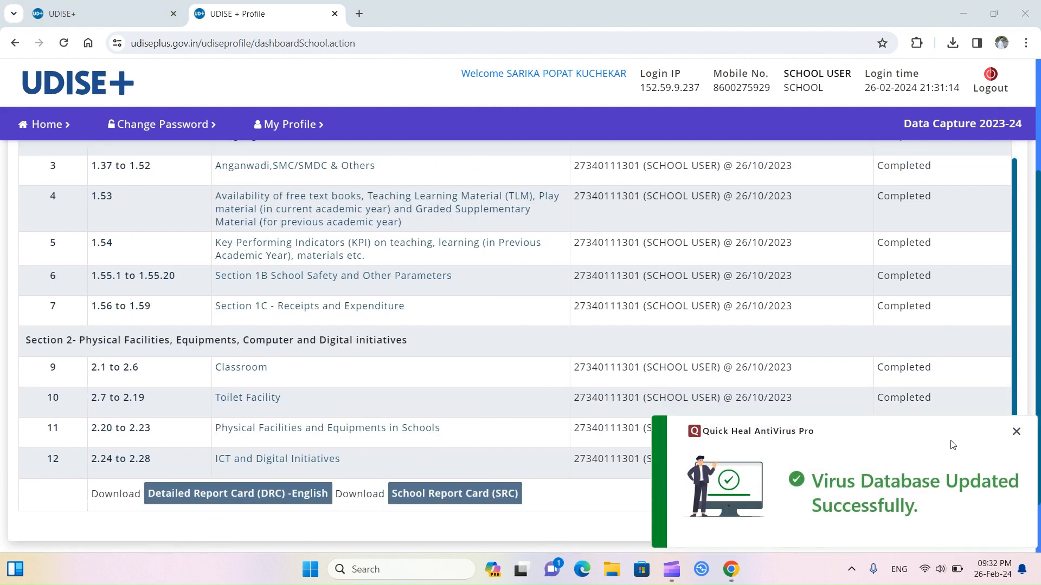
pyautogui.click(1017, 435)
pyautogui.scroll(-1, 641, 481)
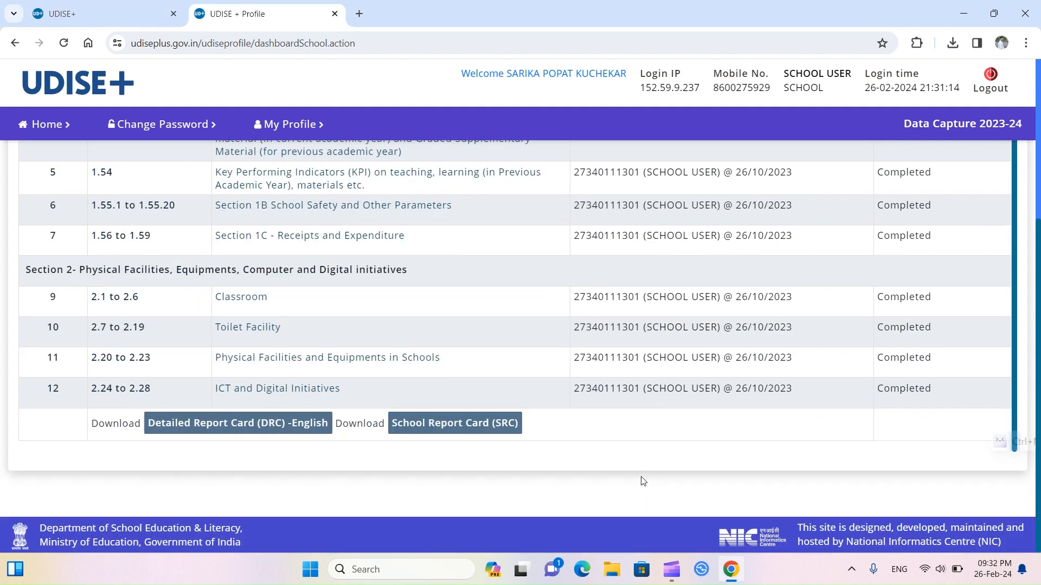
pyautogui.scroll(1, 643, 482)
pyautogui.scroll(4, 642, 481)
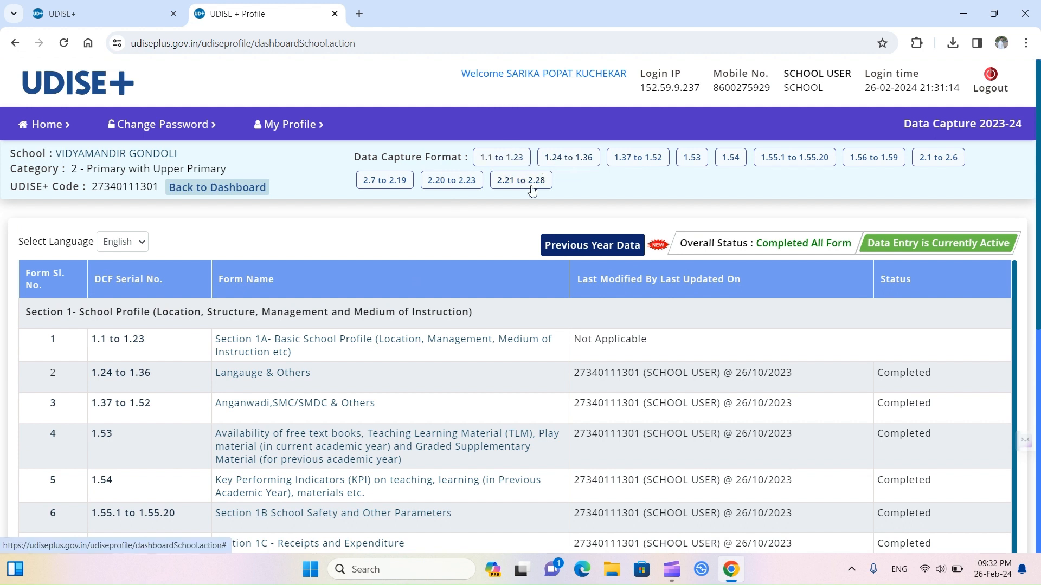
pyautogui.click(501, 161)
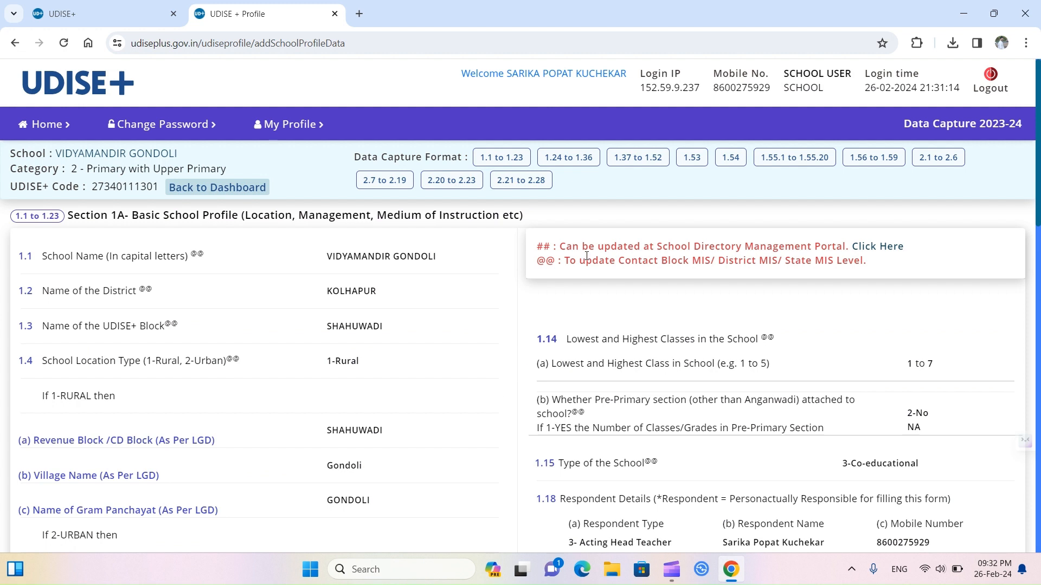
pyautogui.click(545, 186)
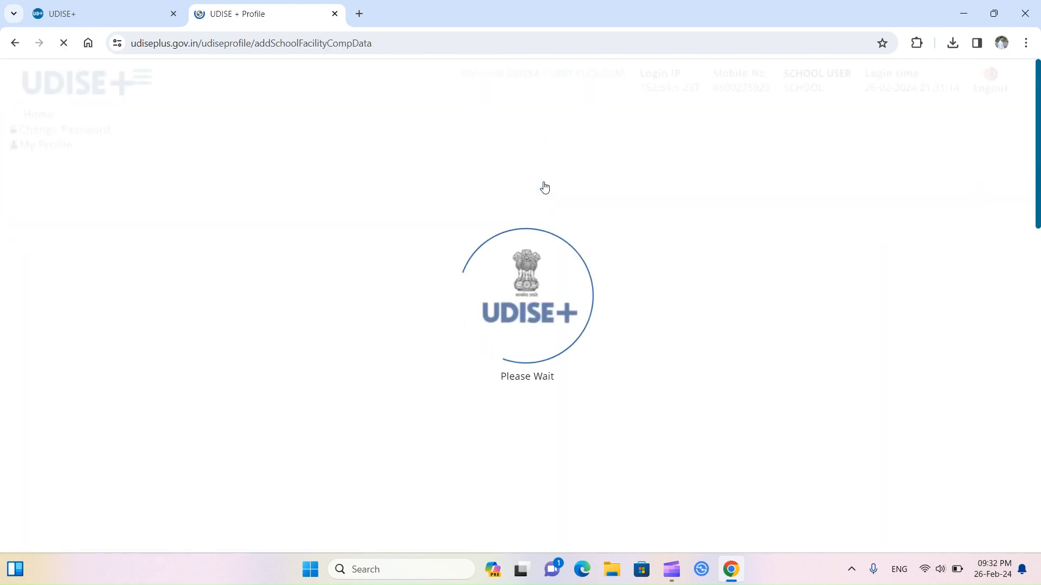
pyautogui.scroll(-7, 523, 371)
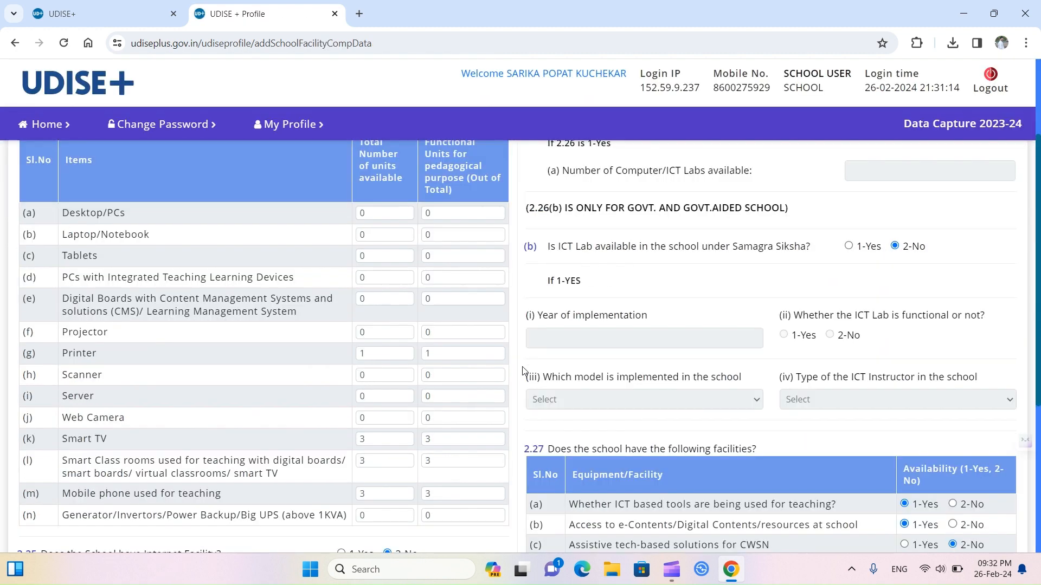
pyautogui.scroll(-1, 524, 371)
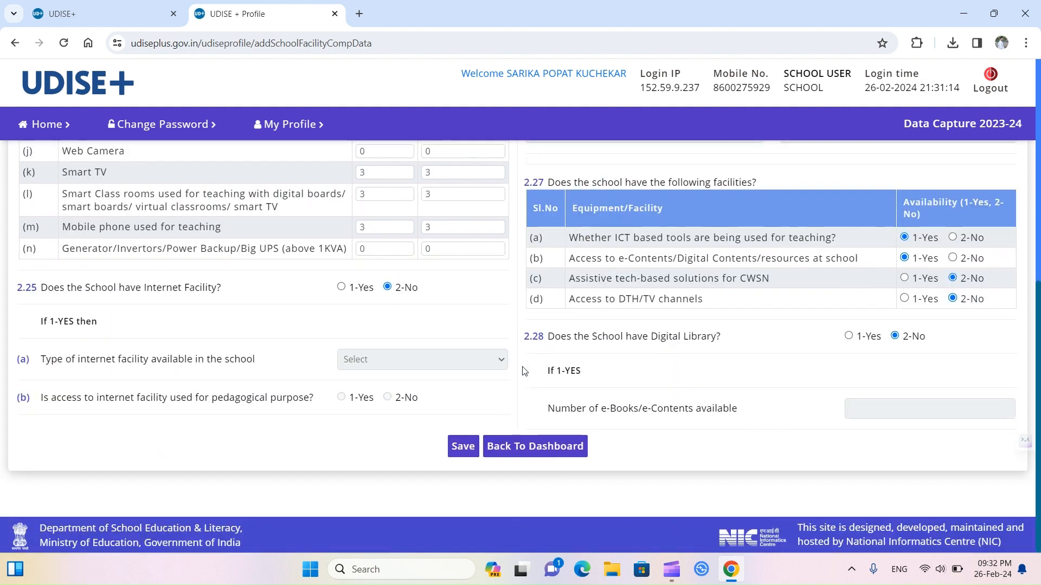
pyautogui.click(542, 456)
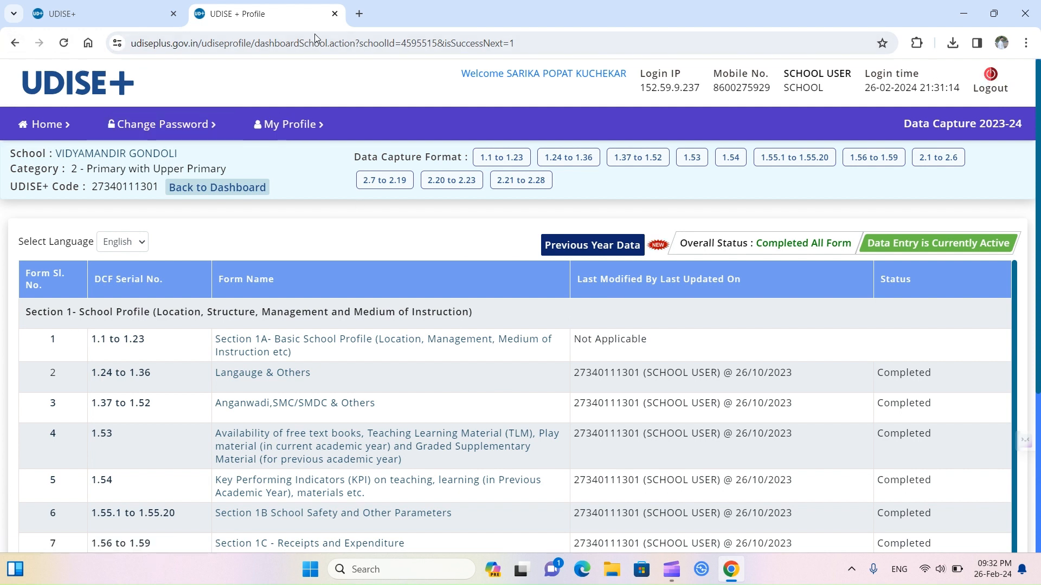
# Step: Close the Profile & Facility tab and open the Teacher Module login
pyautogui.click(124, 19)
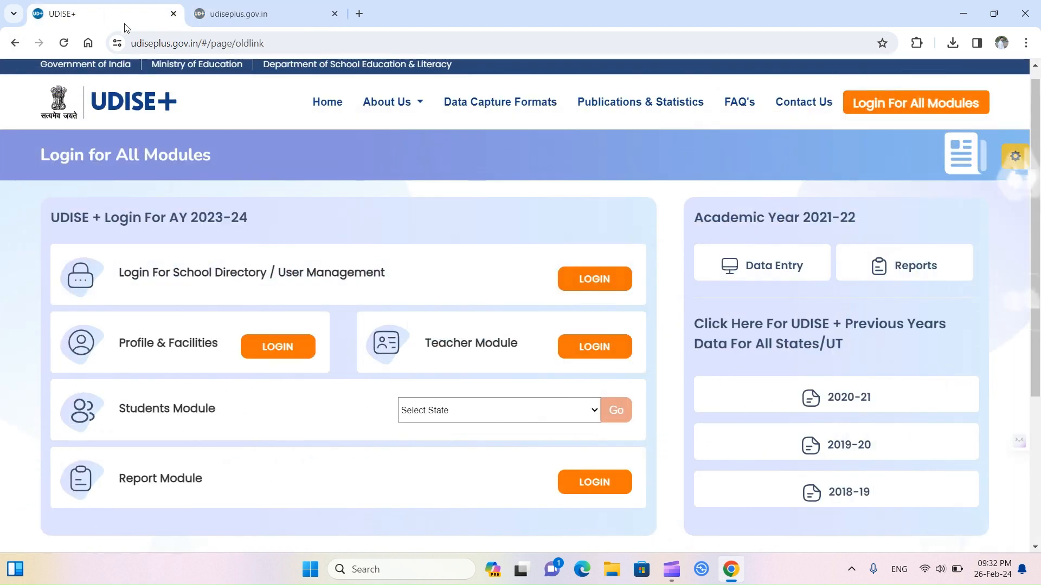
pyautogui.click(335, 14)
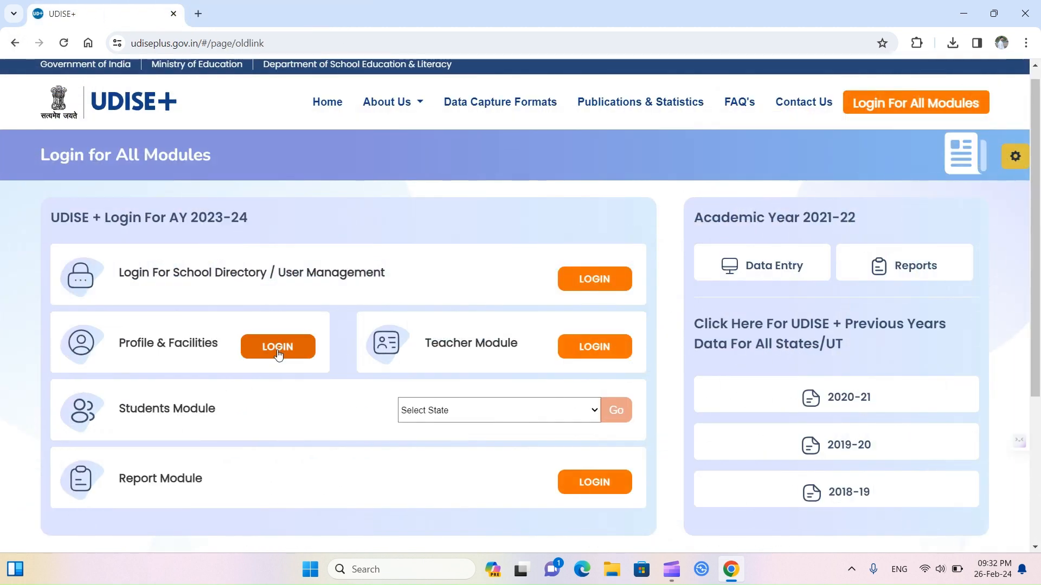
pyautogui.click(586, 348)
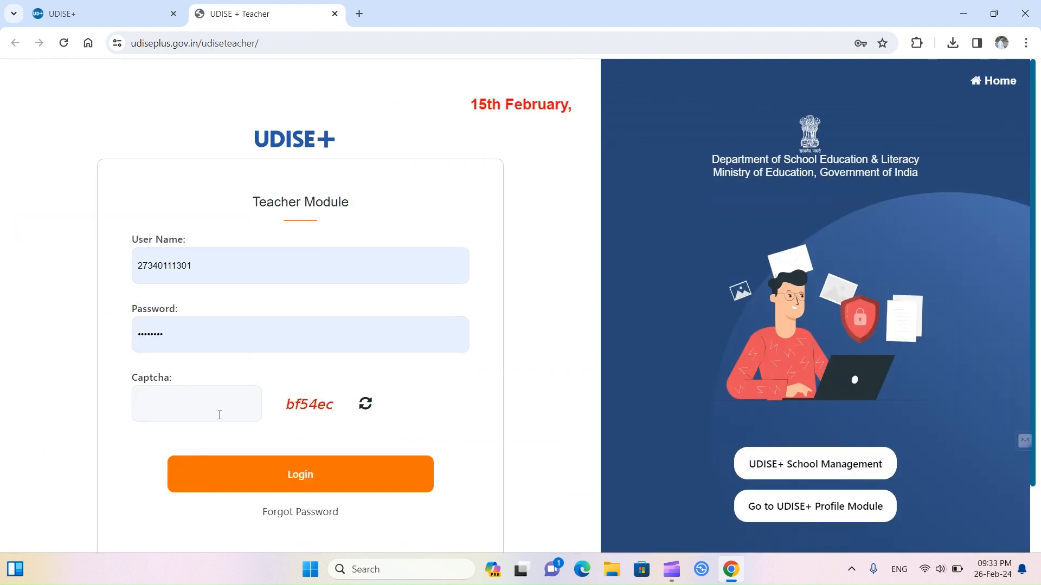
# Step: Enter the displayed captcha and log in to the Teacher Module
pyautogui.click(200, 413)
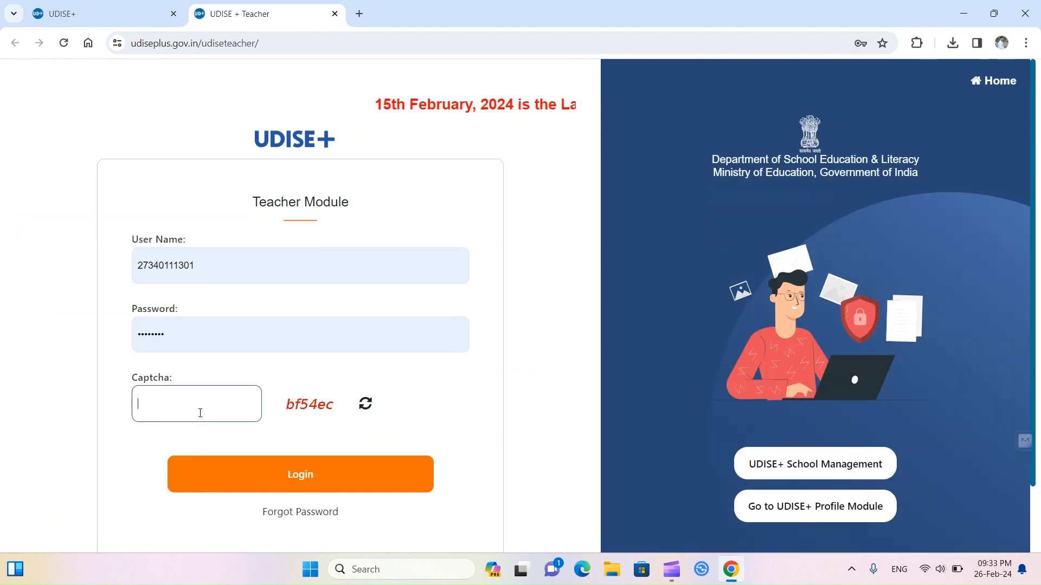
pyautogui.write('b')
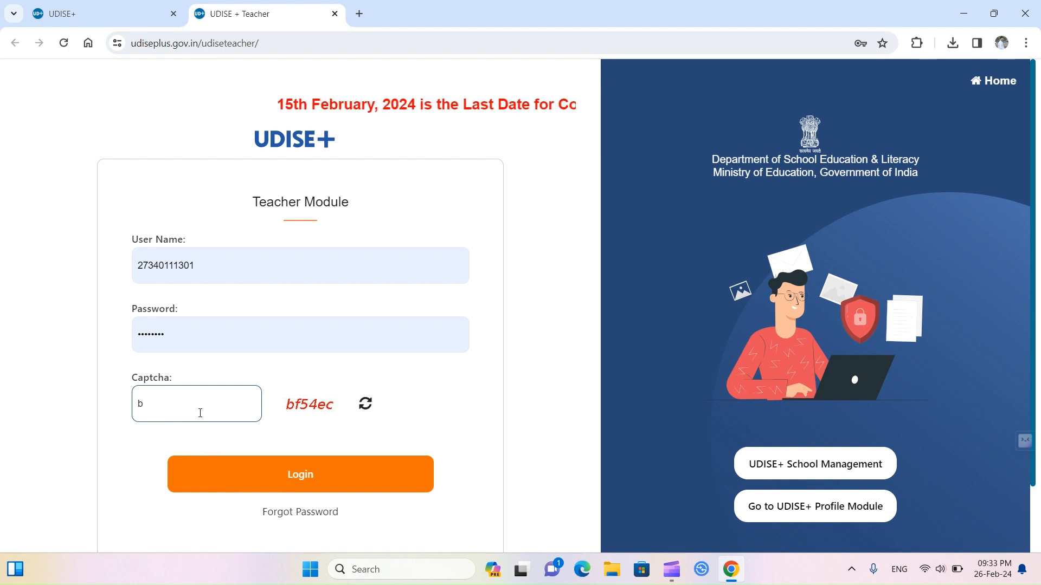
pyautogui.write('f54')
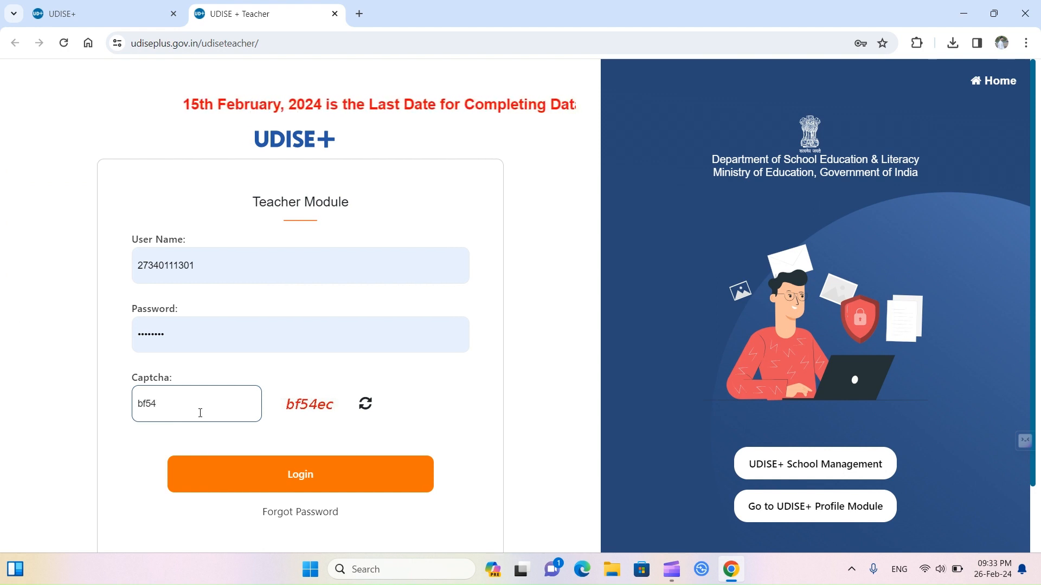
pyautogui.write('ec')
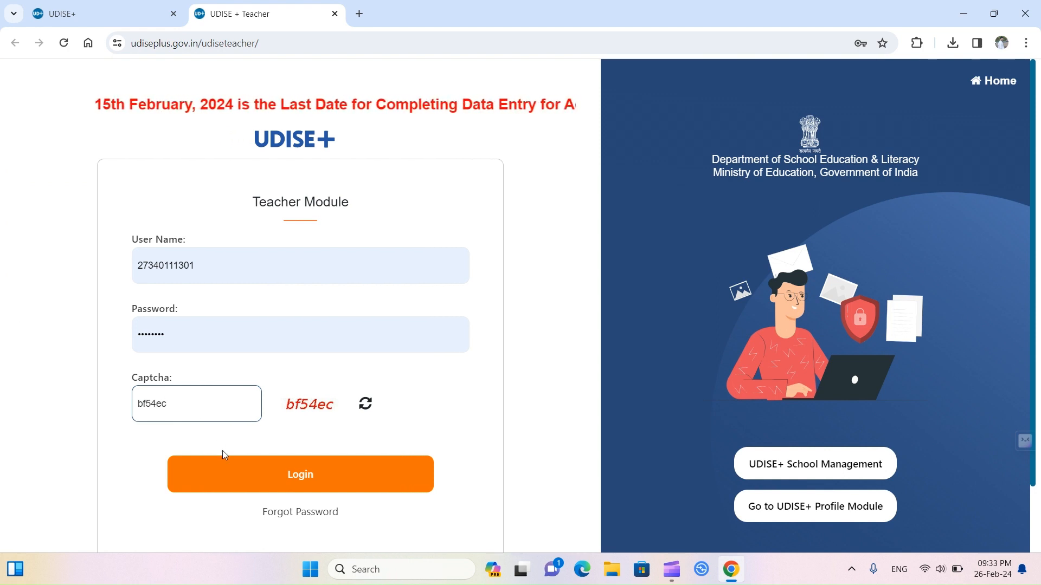
pyautogui.click(236, 476)
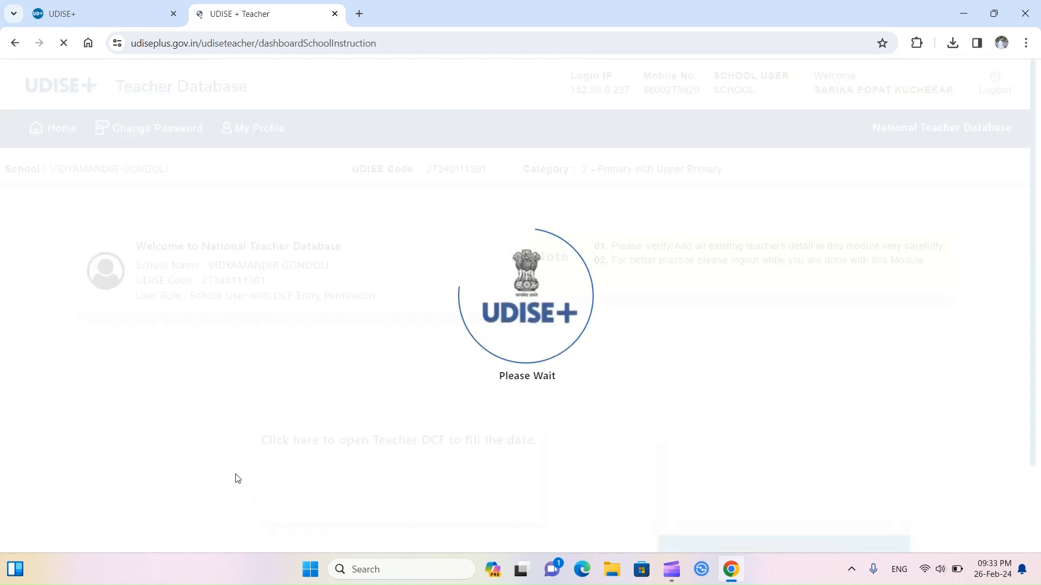
pyautogui.scroll(-2, 440, 486)
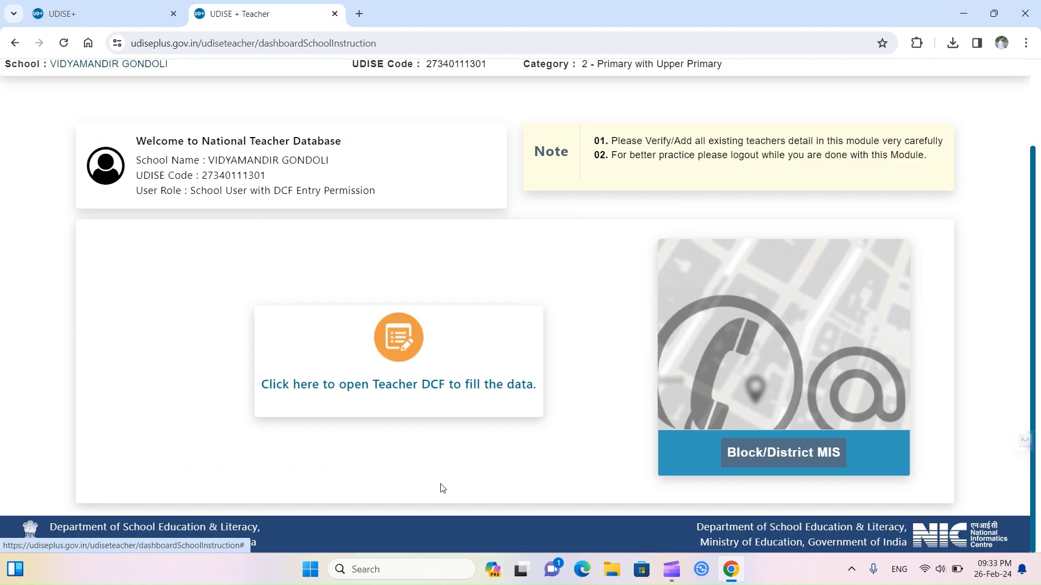
# Step: Open the Teacher Summary Report and download the Detailed Report Card (Teacher Module) PDF
pyautogui.click(428, 386)
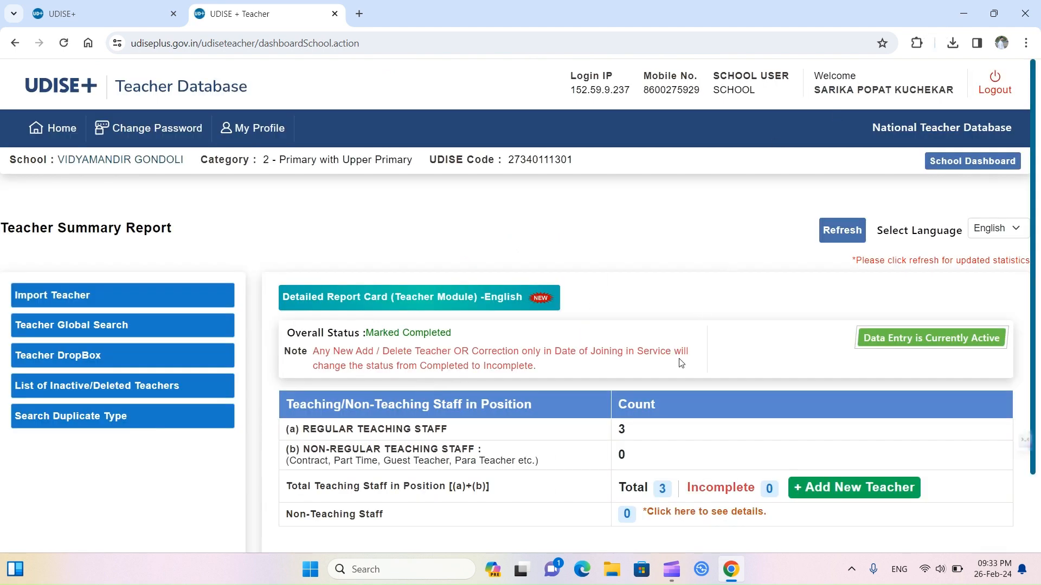
pyautogui.scroll(-1, 681, 363)
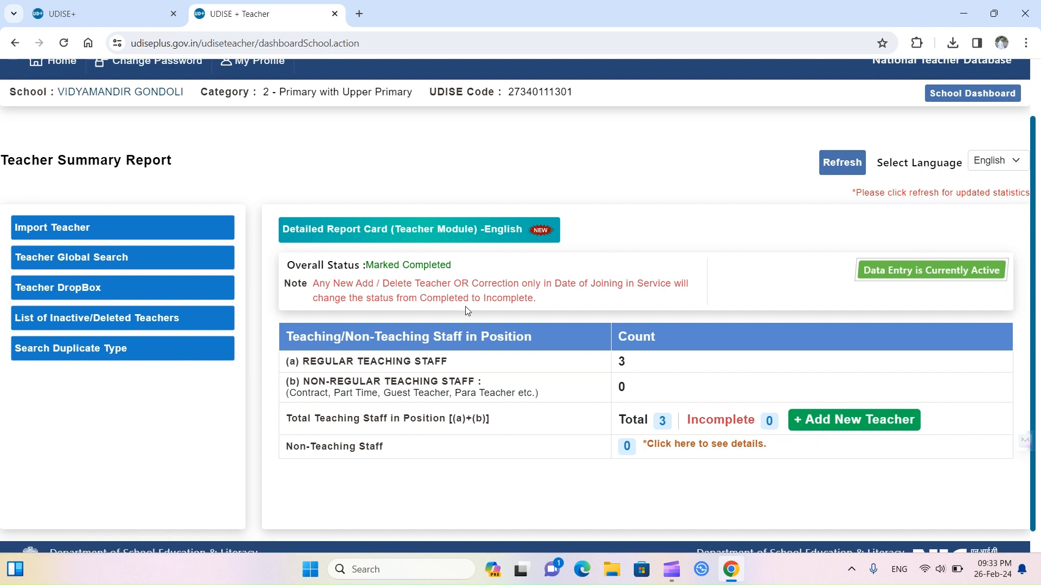
pyautogui.click(461, 233)
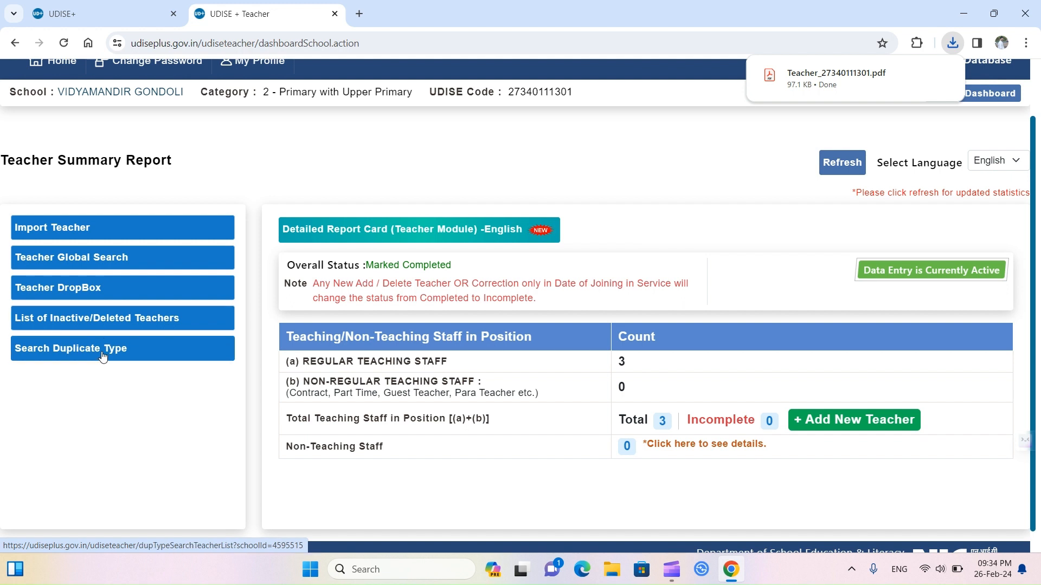
# Step: Scroll through the empty Teacher DropBox table, then close the UDISE + Teacher tab
pyautogui.click(85, 288)
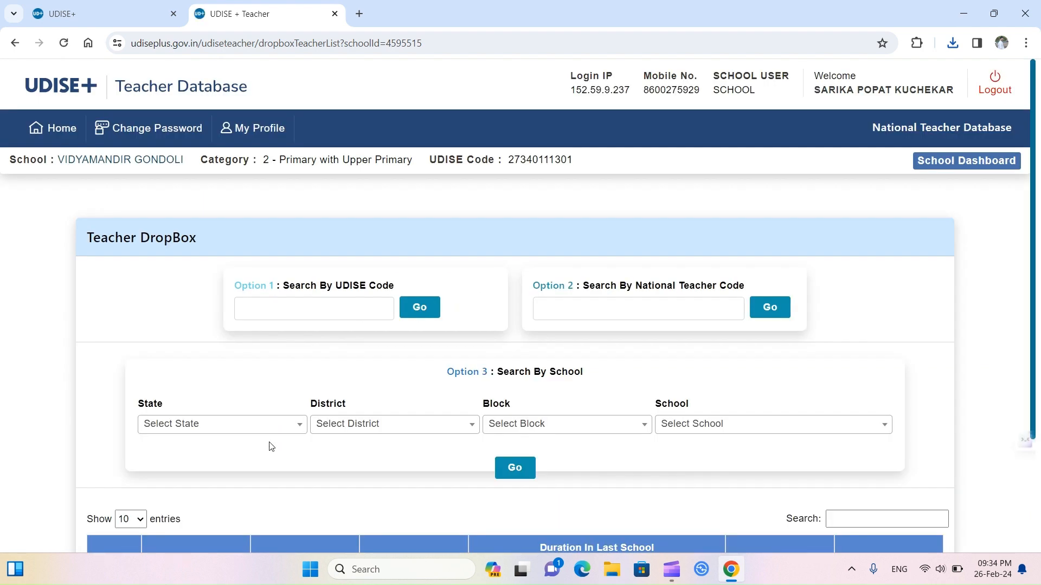
pyautogui.scroll(-1, 481, 407)
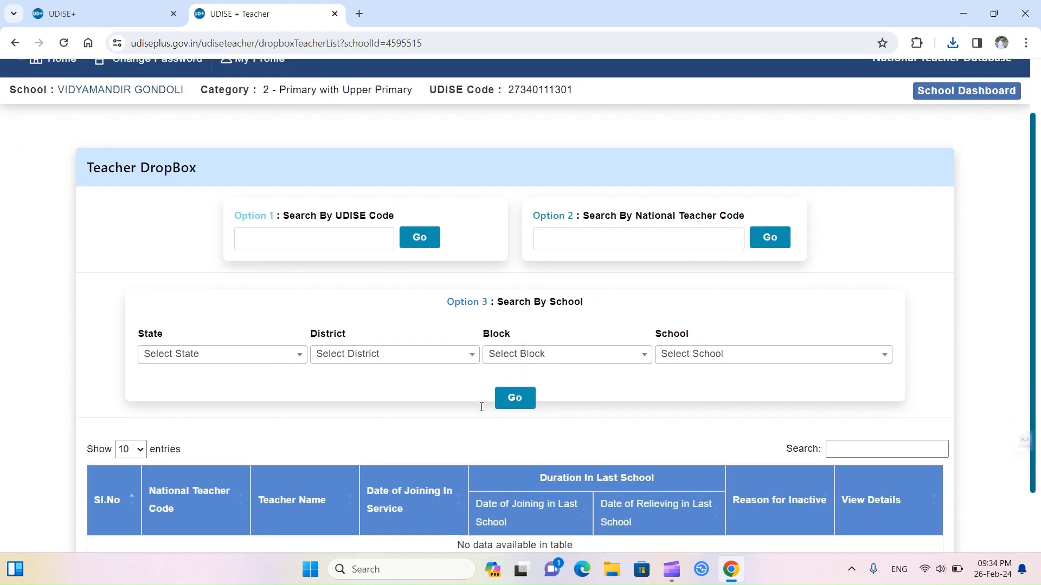
pyautogui.scroll(-1, 481, 410)
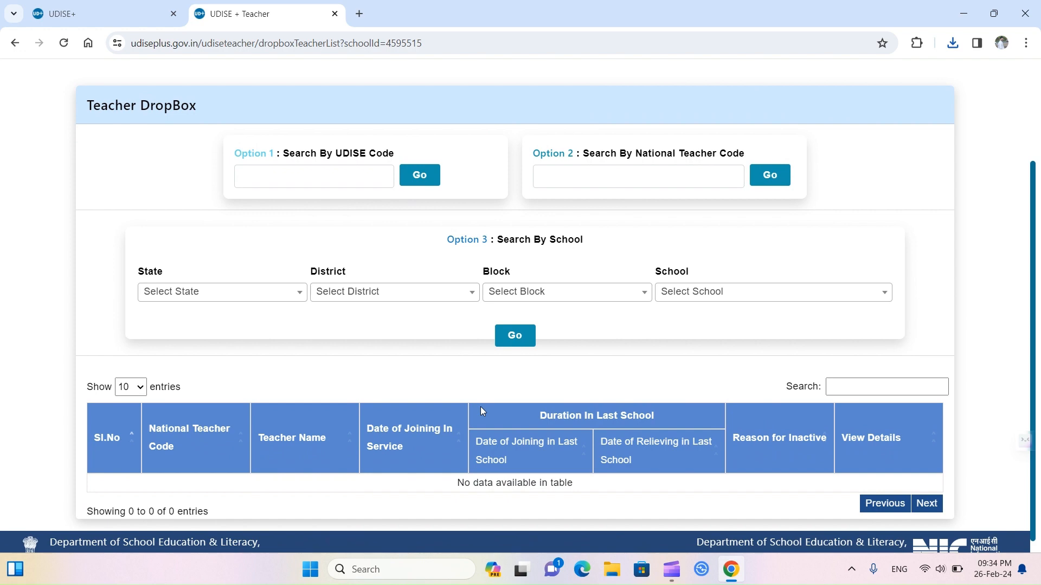
pyautogui.scroll(2, 480, 406)
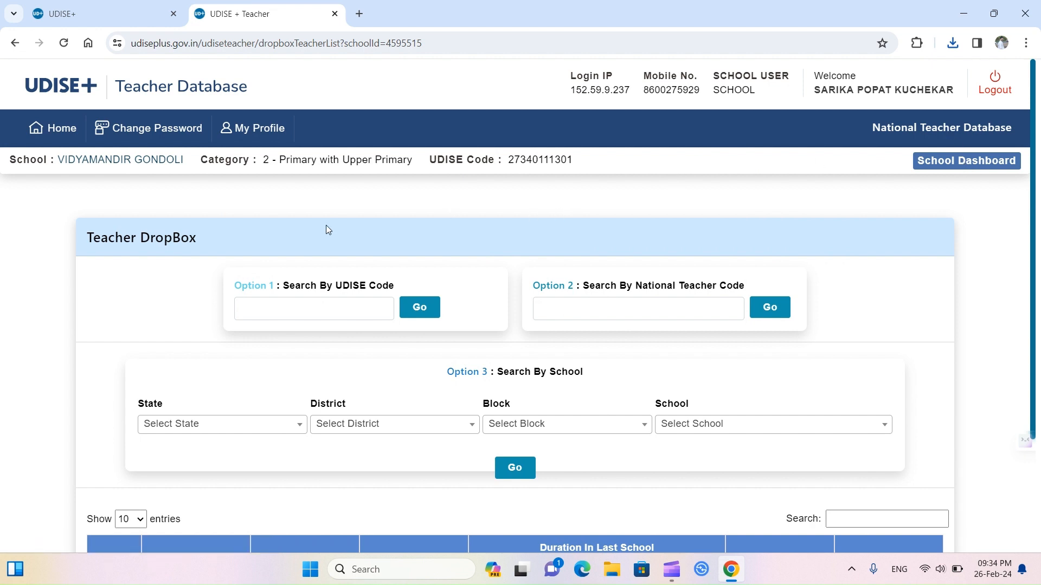
pyautogui.click(335, 13)
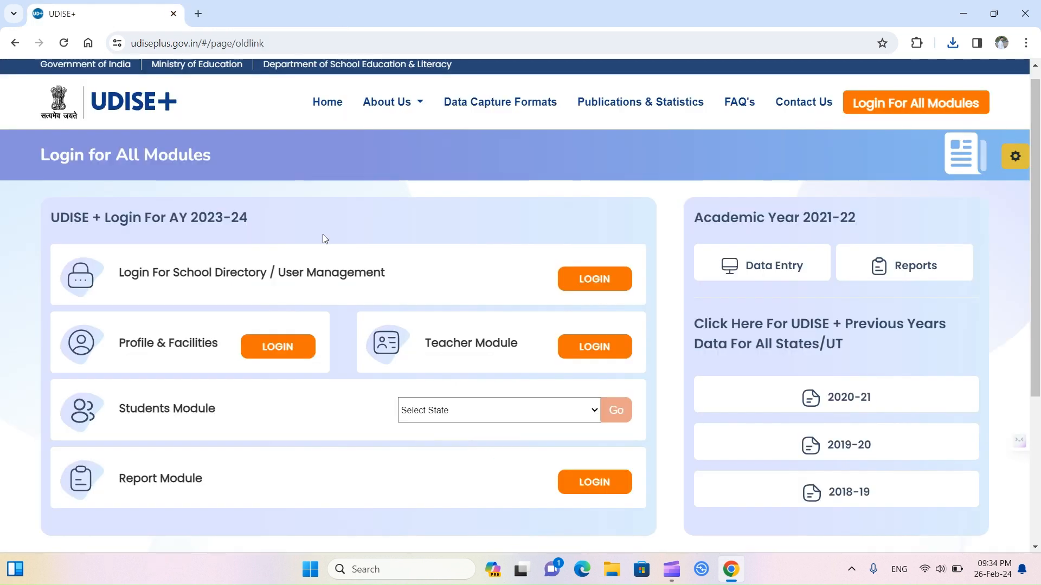
# Step: Choose MAHARASHTRA for the Students Module and log in with the captcha
pyautogui.click(452, 412)
pyautogui.scroll(-2, 448, 374)
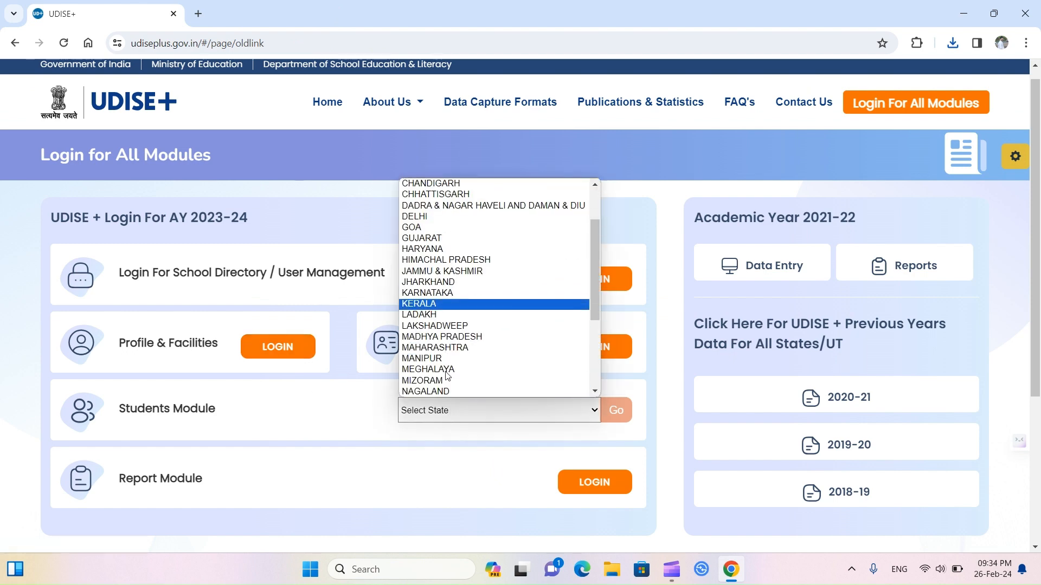
pyautogui.click(446, 352)
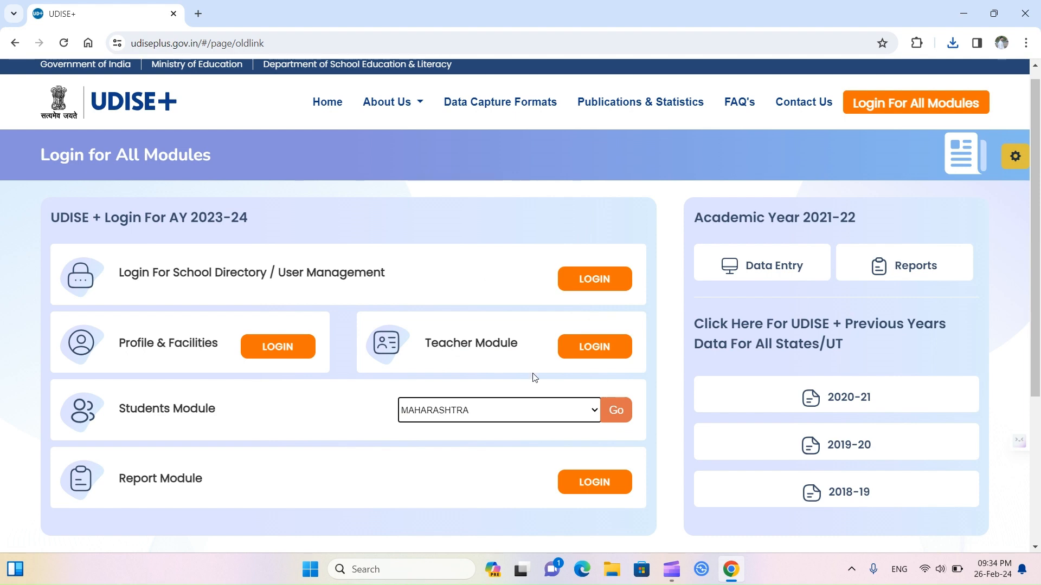
pyautogui.click(615, 413)
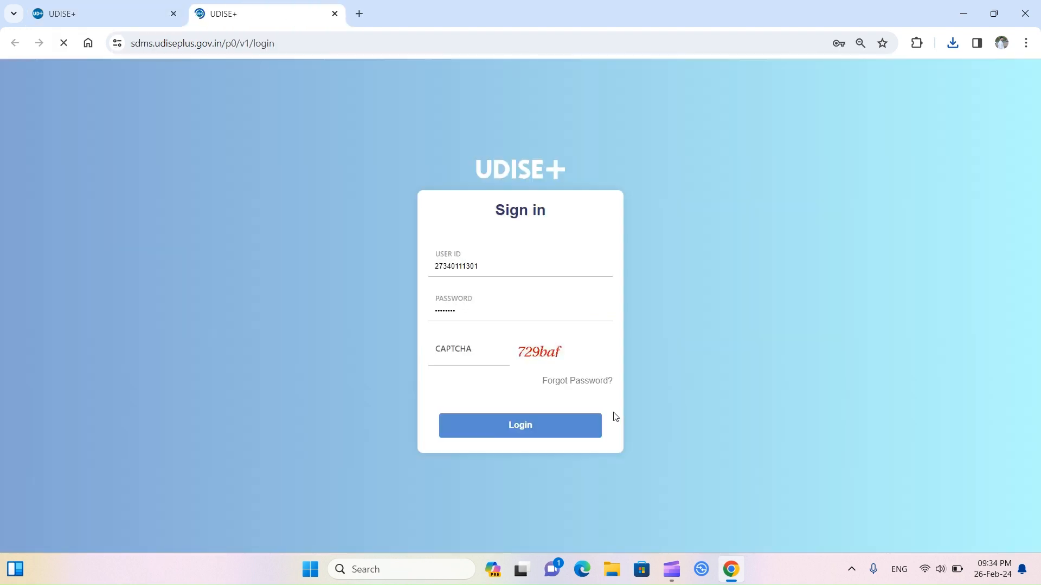
pyautogui.click(450, 353)
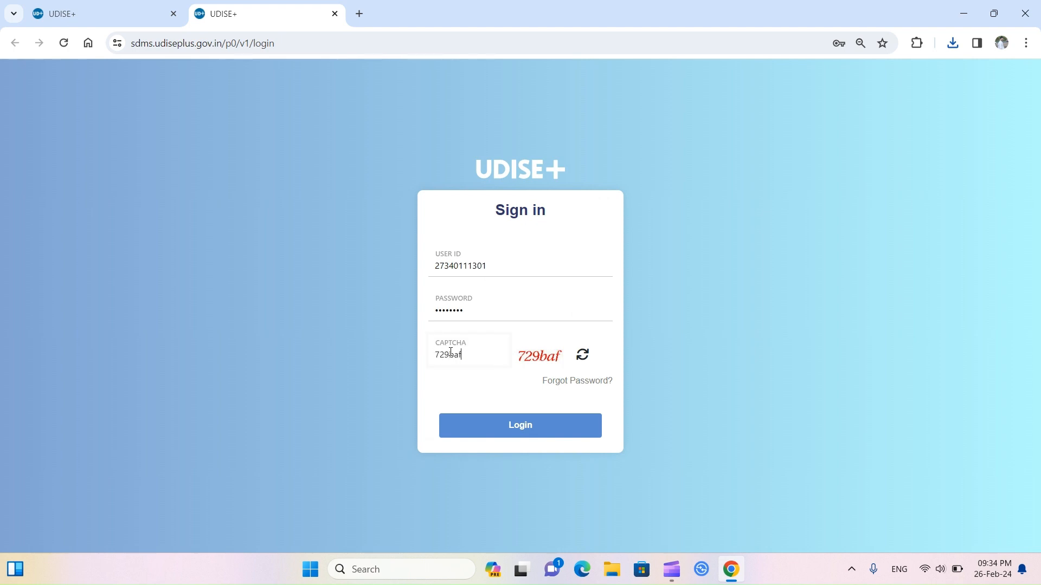
pyautogui.click(516, 432)
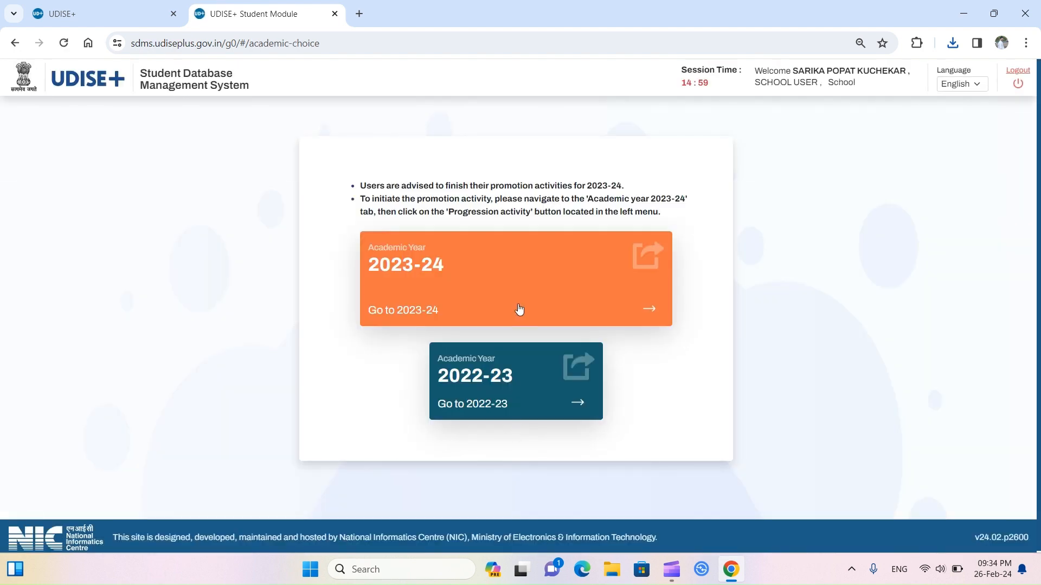
# Step: Open Academic Year 2023-24 and close the School Information notice to reach the grade-wise dashboard
pyautogui.click(519, 309)
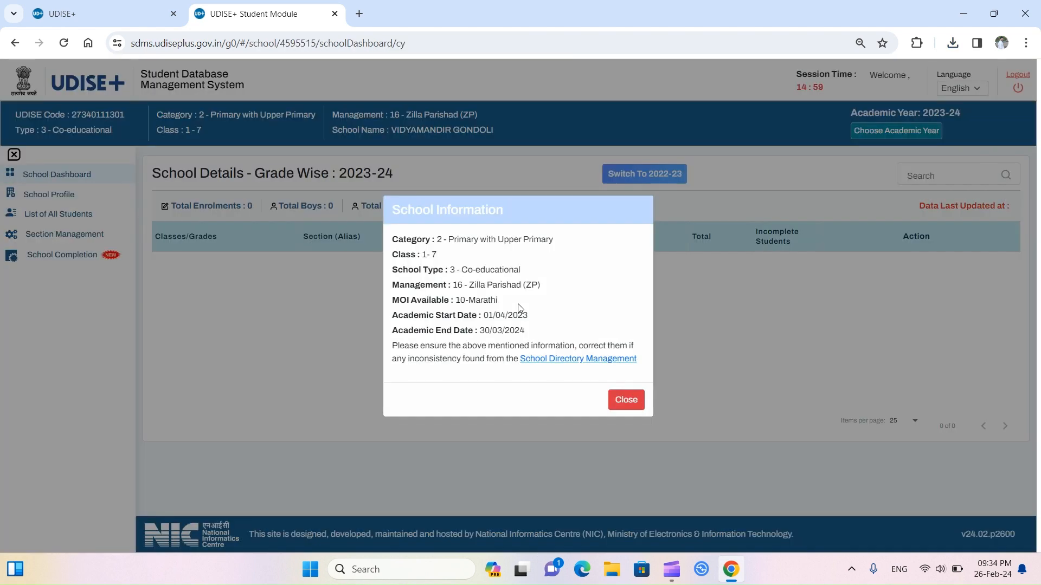
pyautogui.click(624, 398)
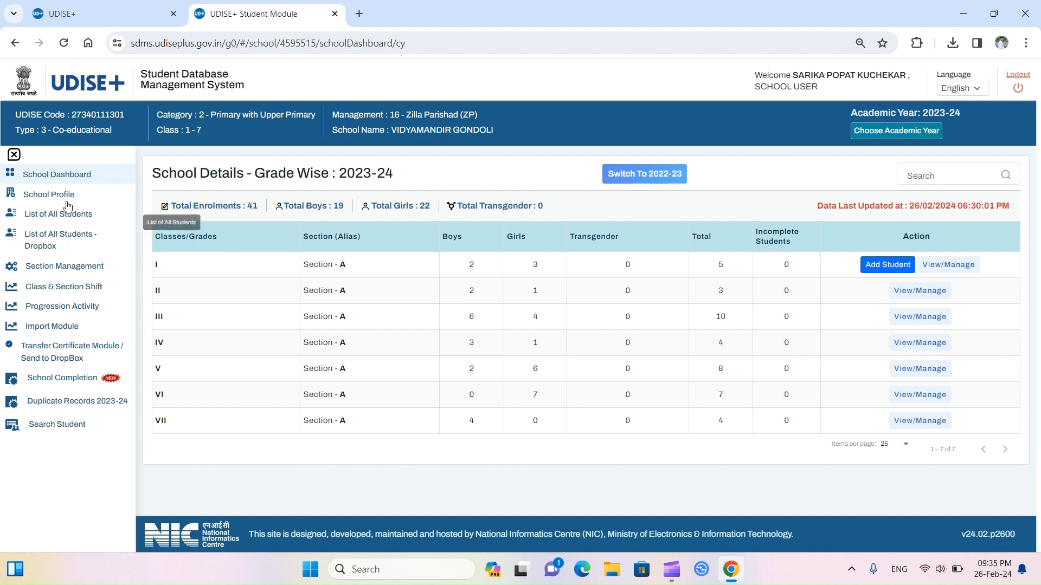
# Step: View the School Profile, then open the 2023-24 List of All Students
pyautogui.click(65, 196)
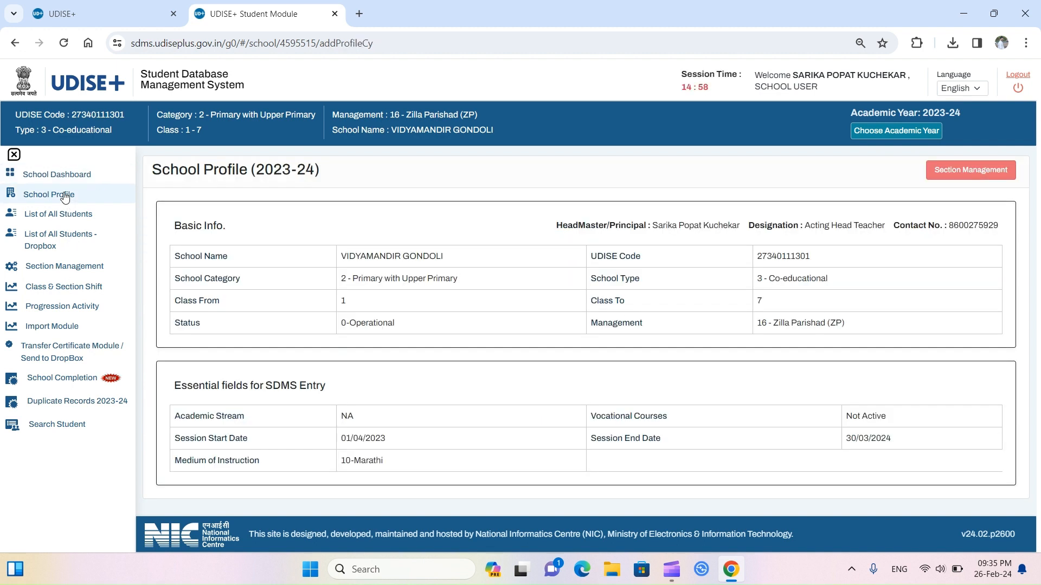
pyautogui.click(65, 215)
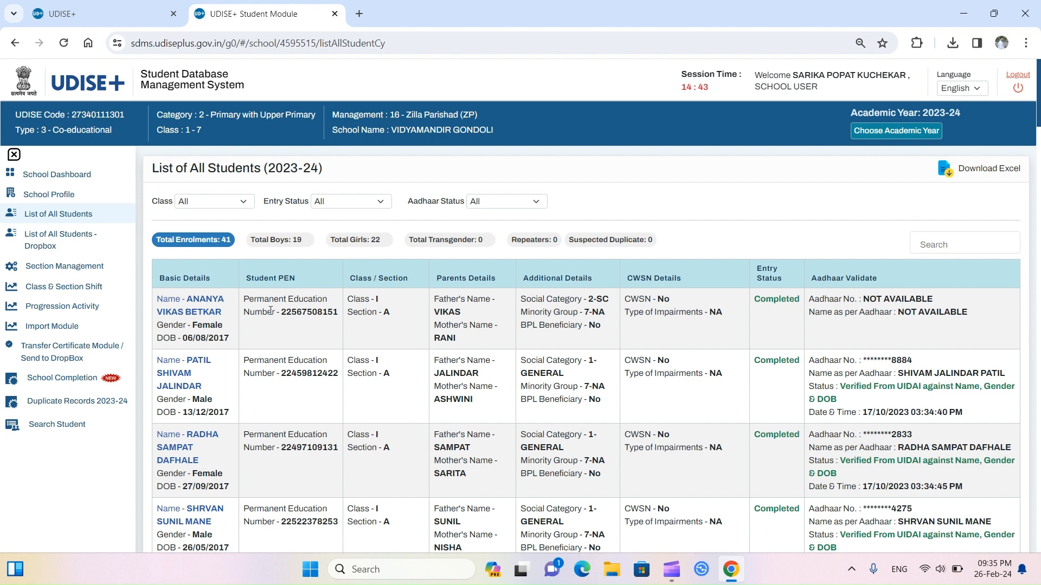
# Step: Open the first student's record, Class I Section A, in the Edit Student form
pyautogui.click(196, 314)
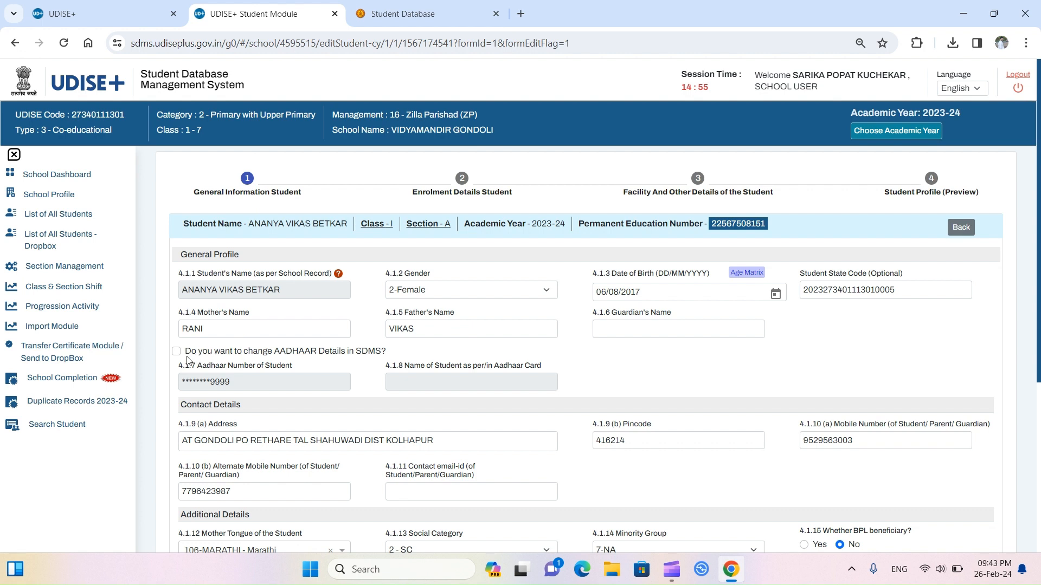
# Step: Allow Aadhaar changes and replace the student's masked Aadhaar number with the new one
pyautogui.click(176, 351)
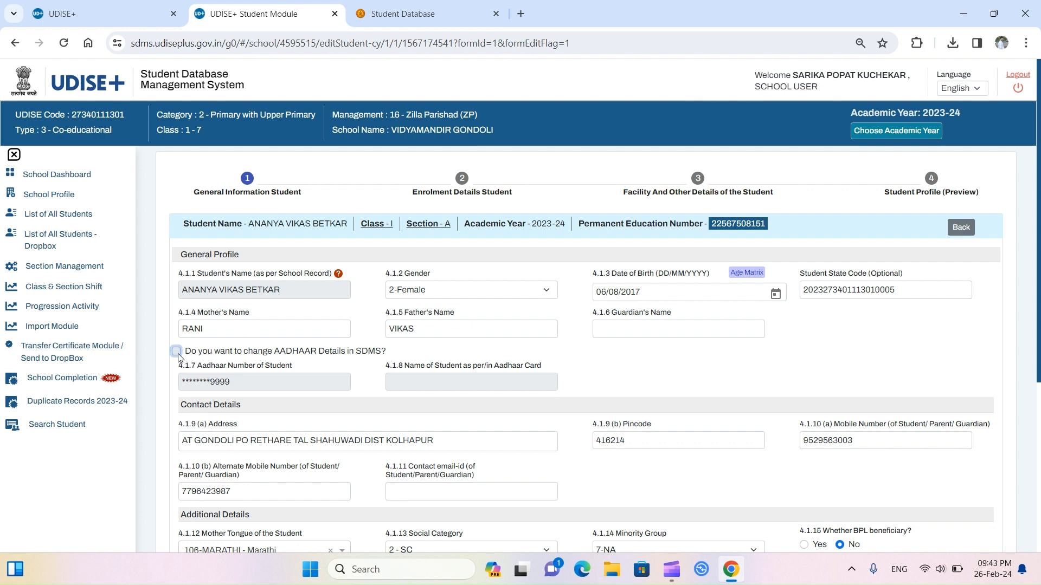
pyautogui.click(250, 388)
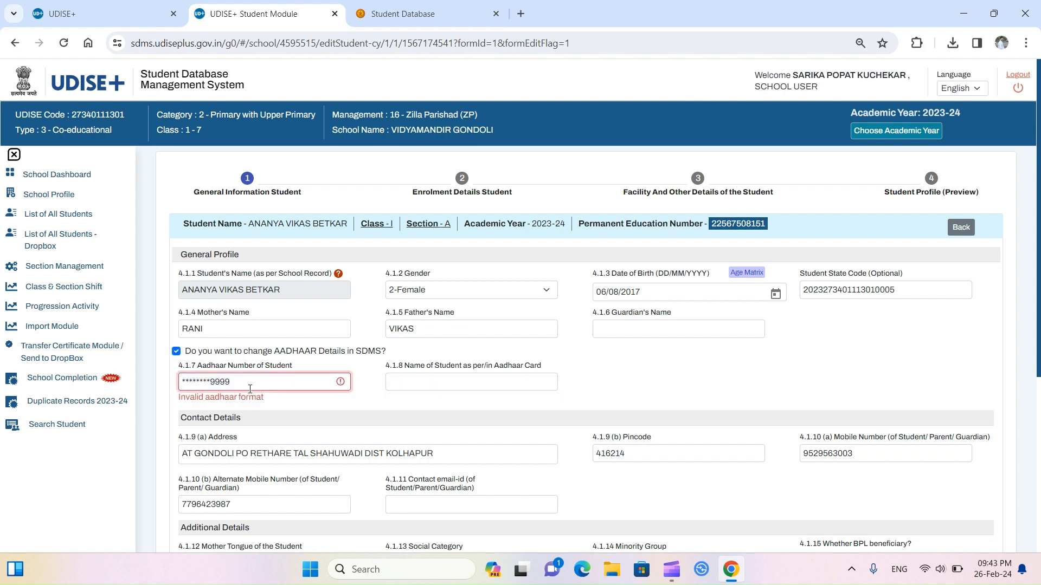
pyautogui.press('BackSpace')
pyautogui.press('BackSpace')
pyautogui.press('BackSpace')
pyautogui.press('BackSpace')
pyautogui.press('BackSpace')
pyautogui.press('BackSpace')
pyautogui.press('BackSpace')
pyautogui.press('BackSpace')
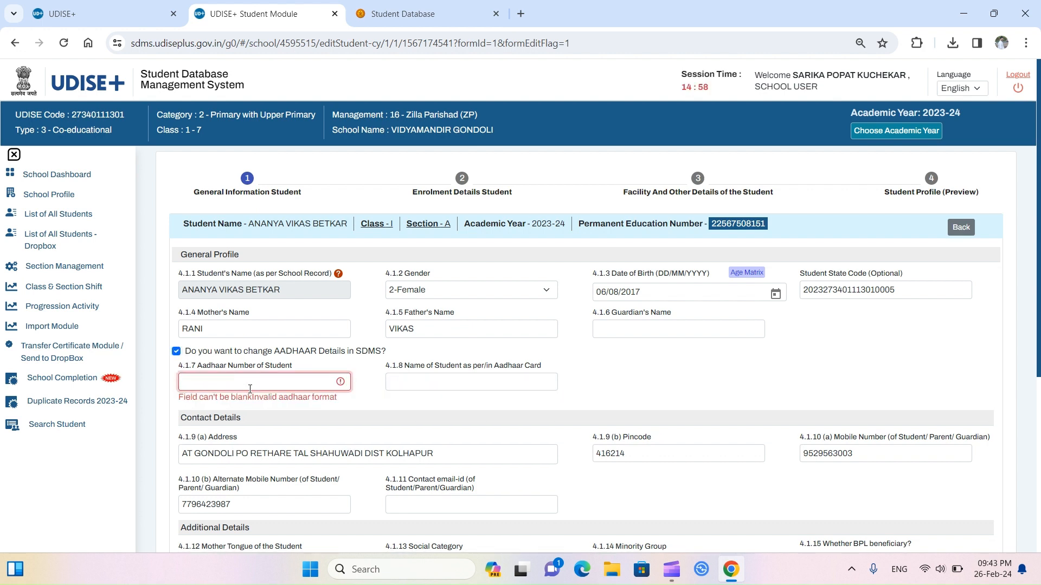
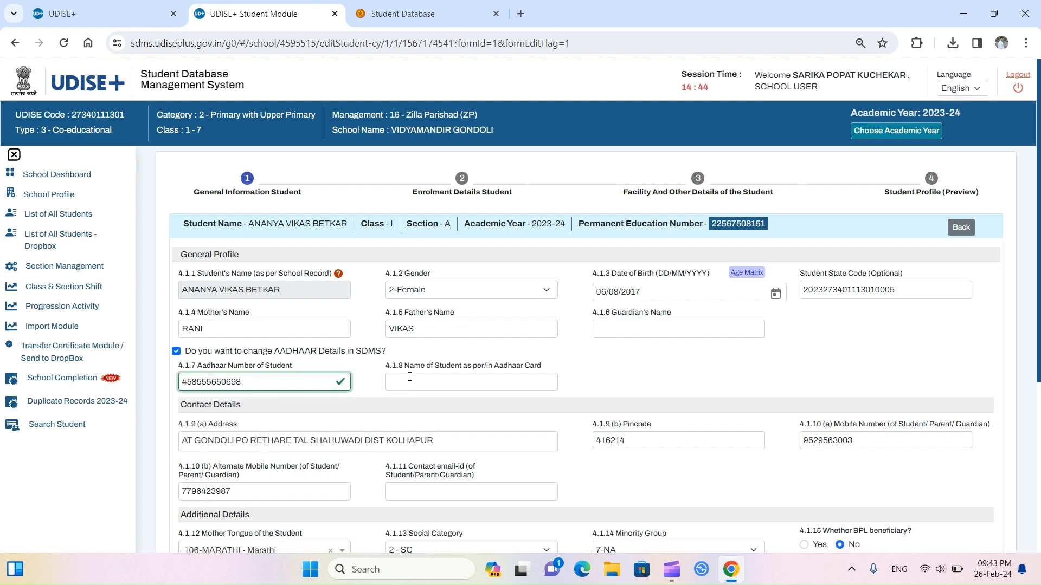
# Step: Copy the student's school-record name into the name-as-per-Aadhaar field and save the general information
pyautogui.click(410, 377)
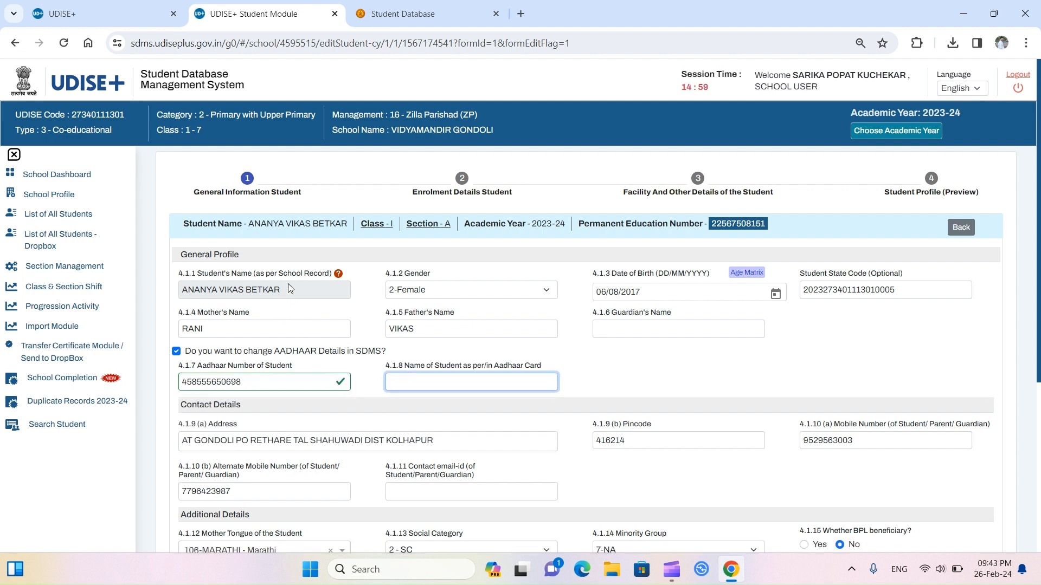
pyautogui.moveTo(291, 288); pyautogui.dragTo(172, 300)
pyautogui.hotkey('ctrl', 'c')
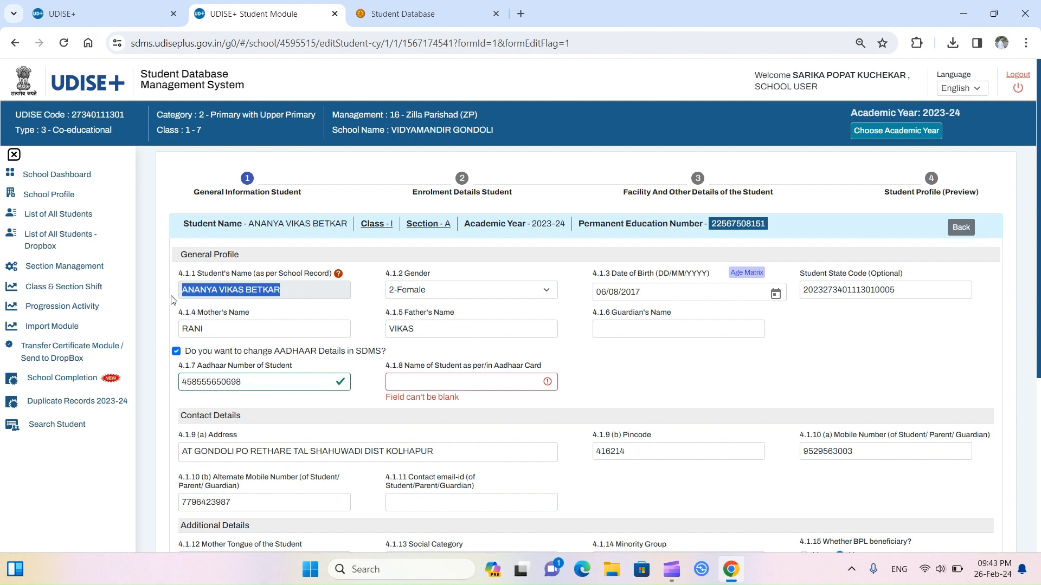
pyautogui.click(418, 380)
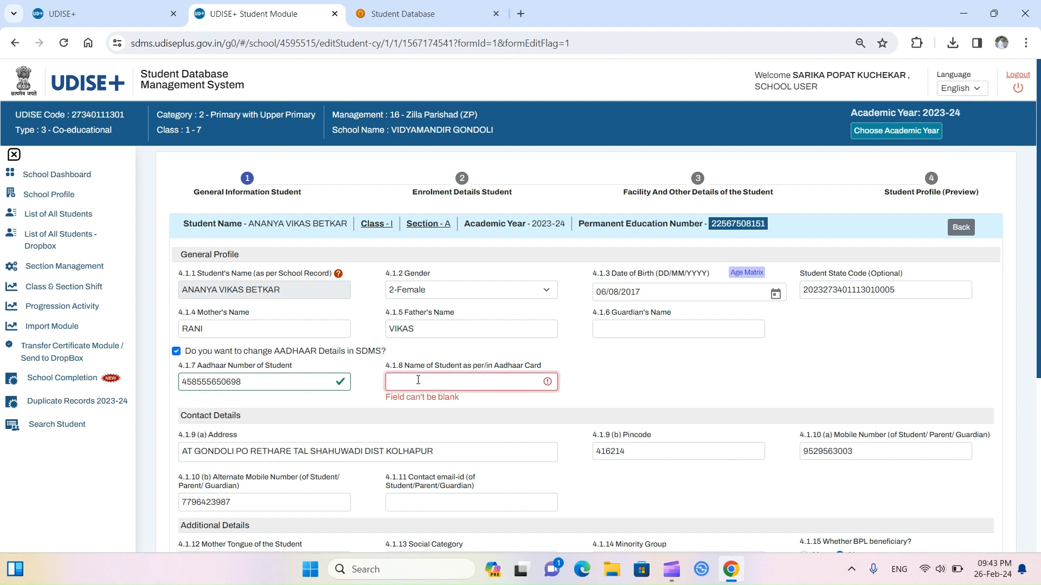
pyautogui.hotkey('ctrl', 'v')
pyautogui.scroll(-5, 539, 440)
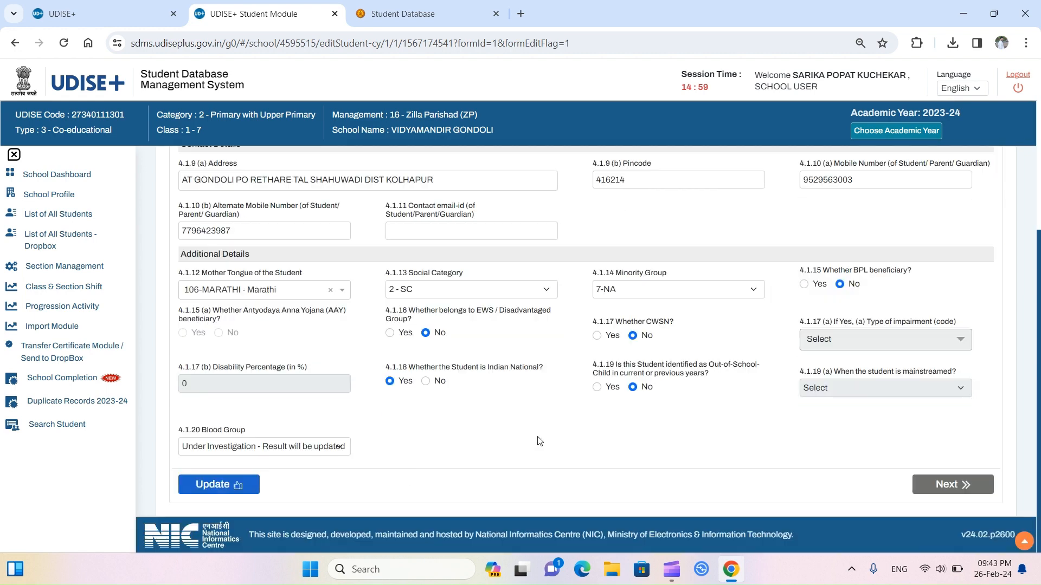
pyautogui.click(237, 486)
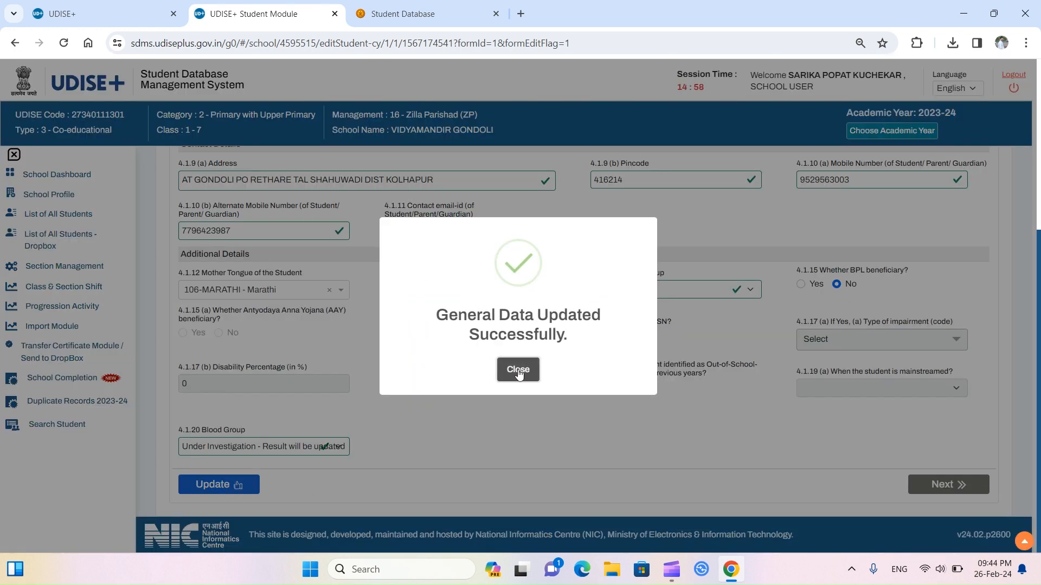
pyautogui.click(518, 371)
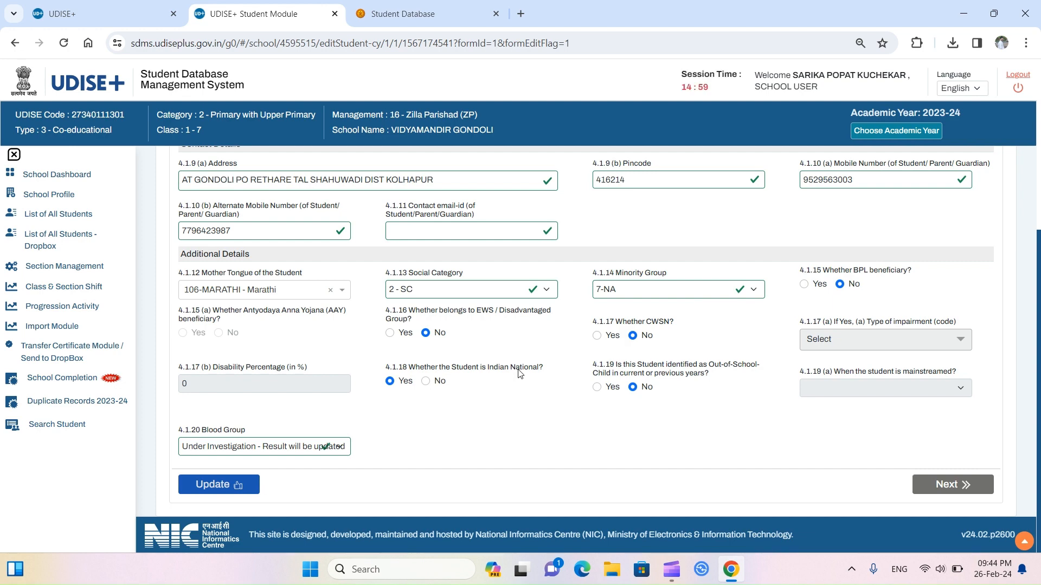
# Step: Save the student's enrolment details and continue to the facility details step
pyautogui.scroll(4, 519, 373)
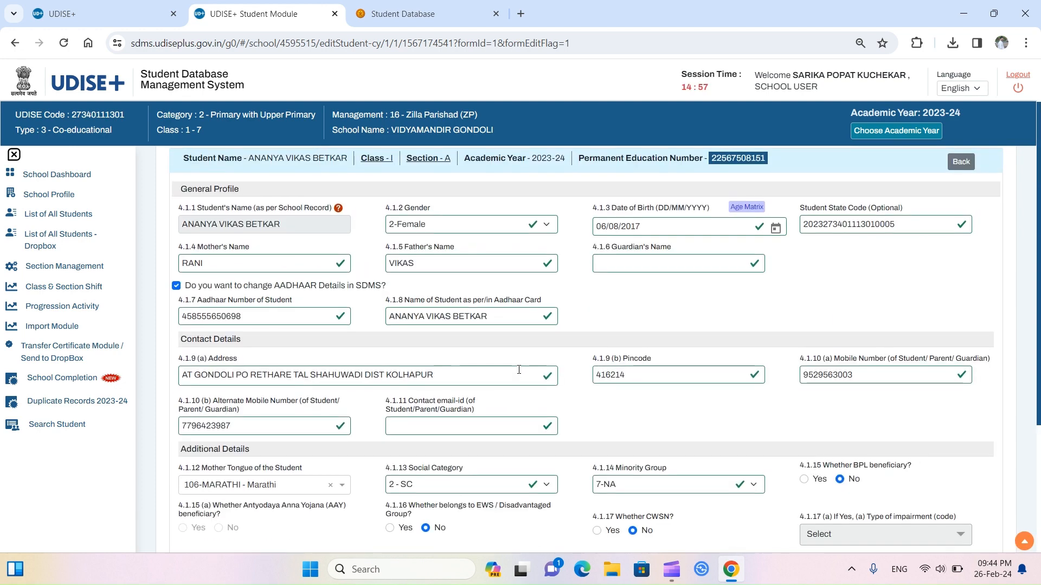
pyautogui.scroll(1, 518, 372)
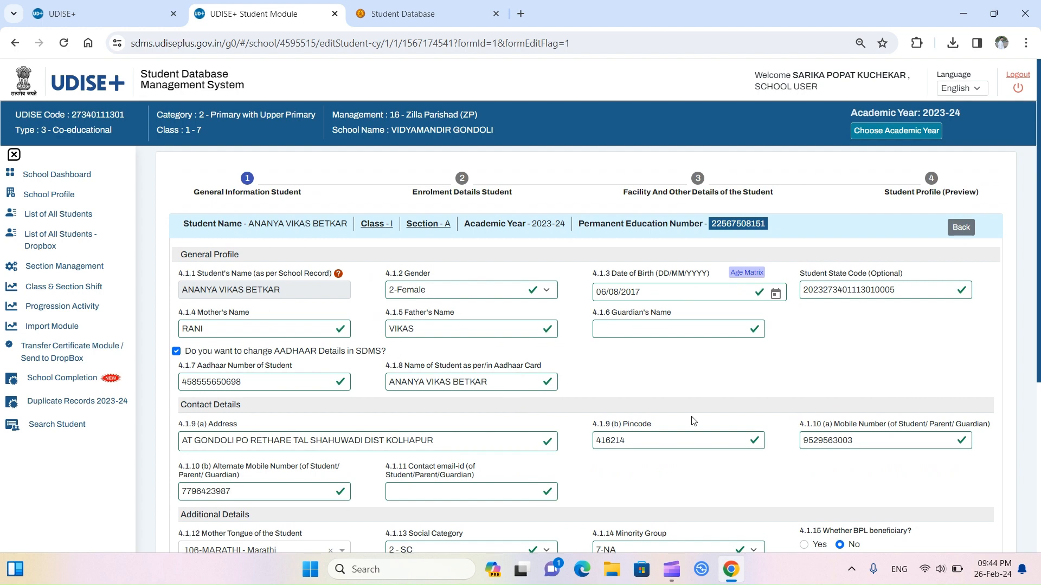
pyautogui.scroll(-2, 693, 421)
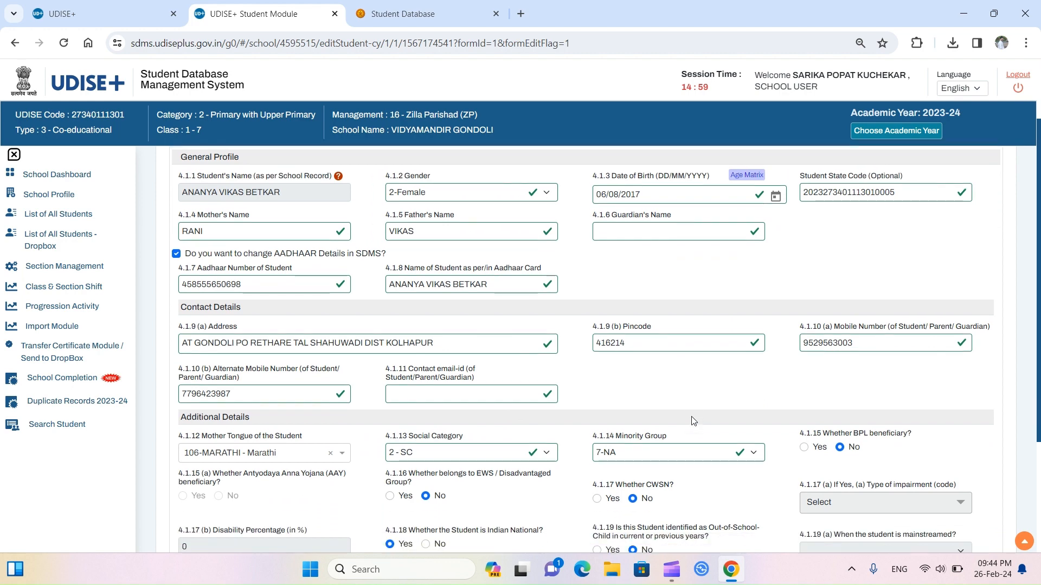
pyautogui.scroll(-3, 694, 421)
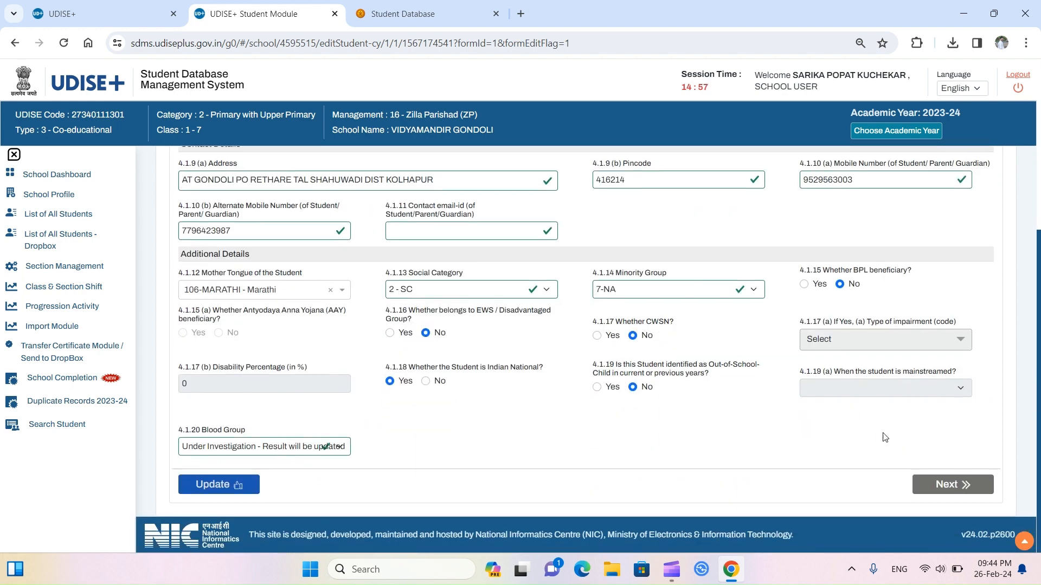
pyautogui.click(941, 485)
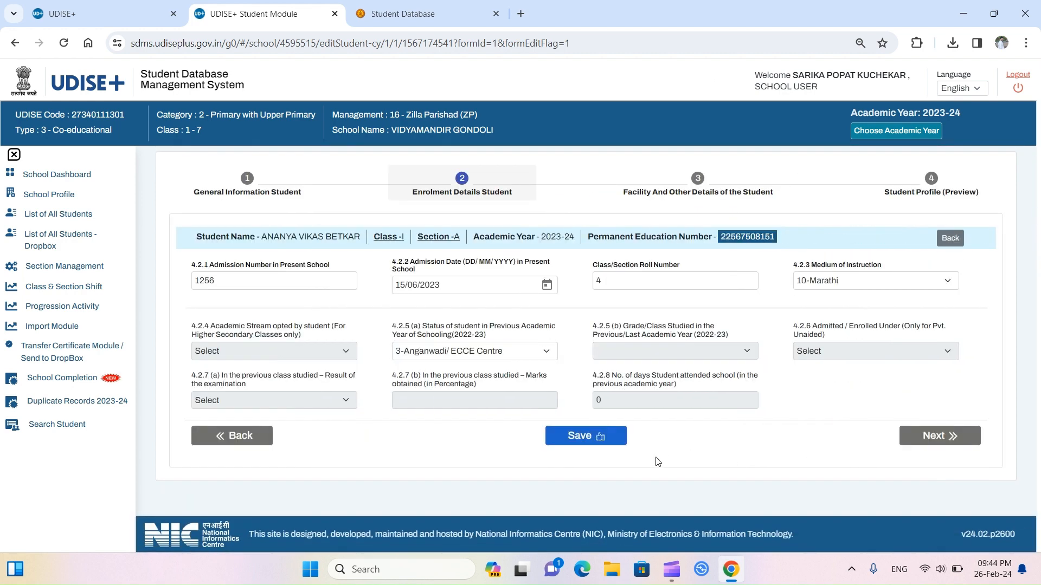
pyautogui.click(597, 440)
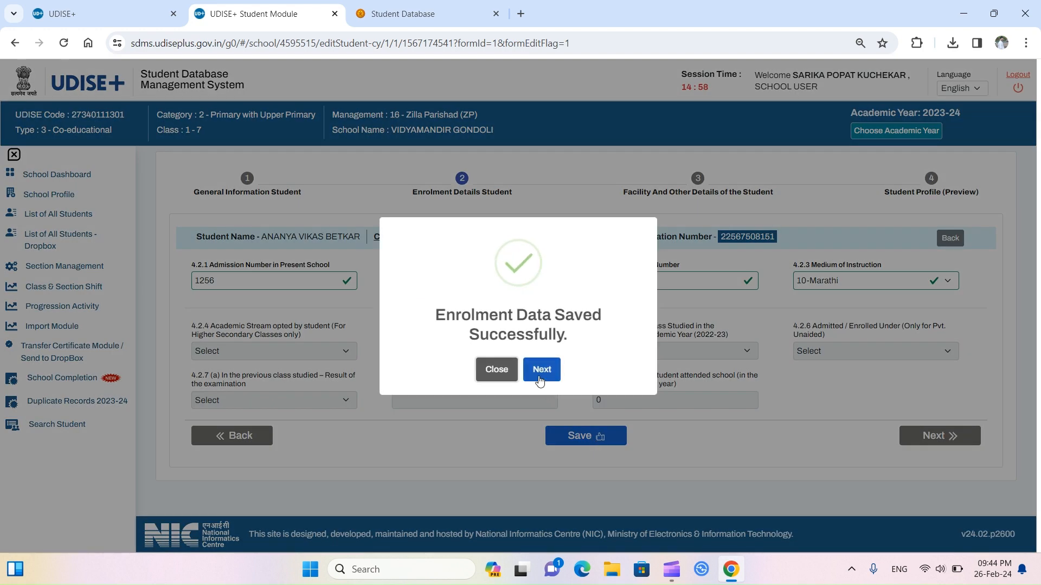
pyautogui.click(540, 380)
# Step: Save the facility details, view the profile preview, and return to the school dashboard
pyautogui.scroll(-5, 615, 441)
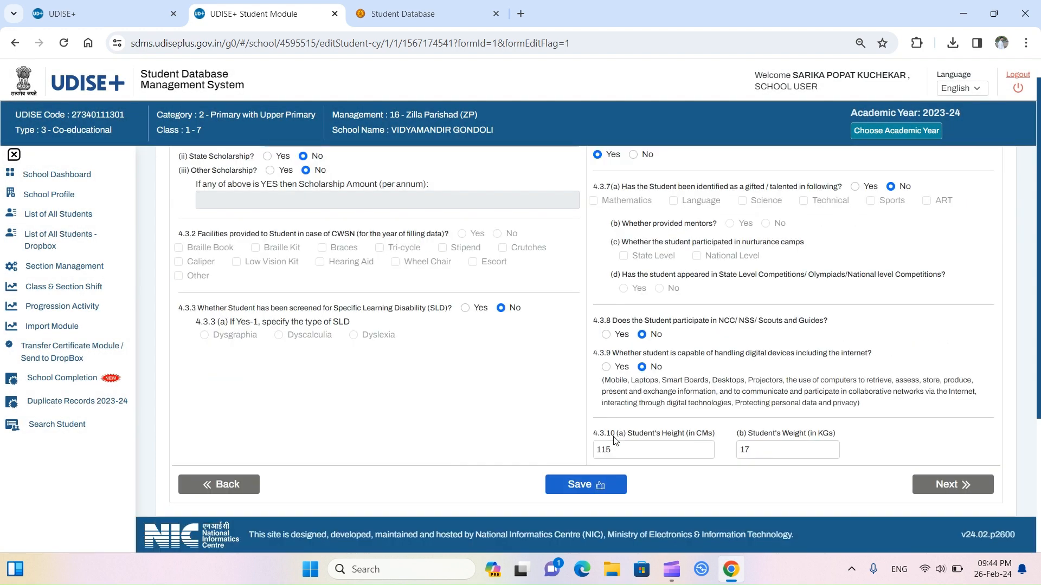
pyautogui.click(600, 486)
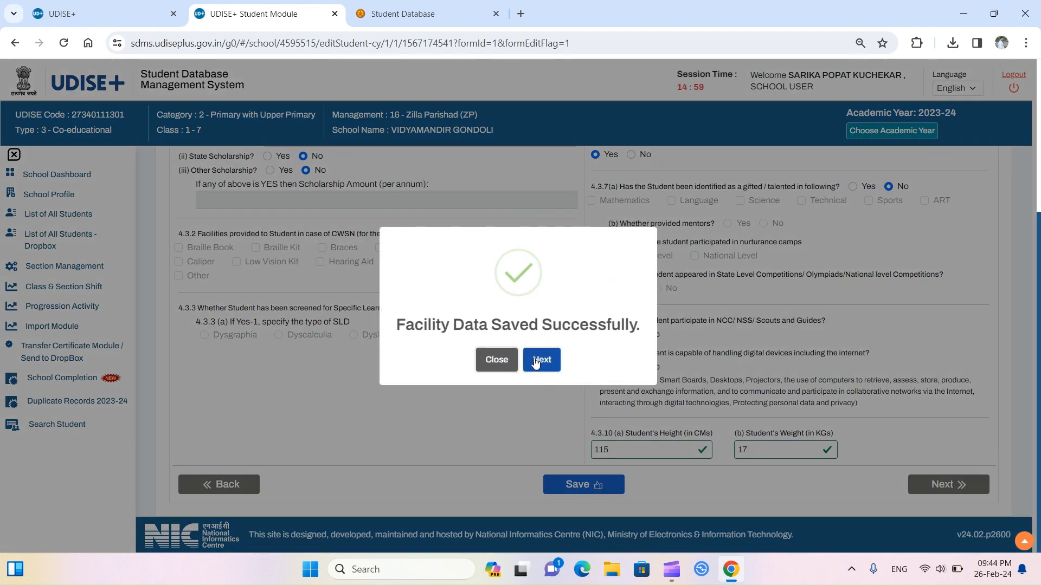
pyautogui.click(536, 361)
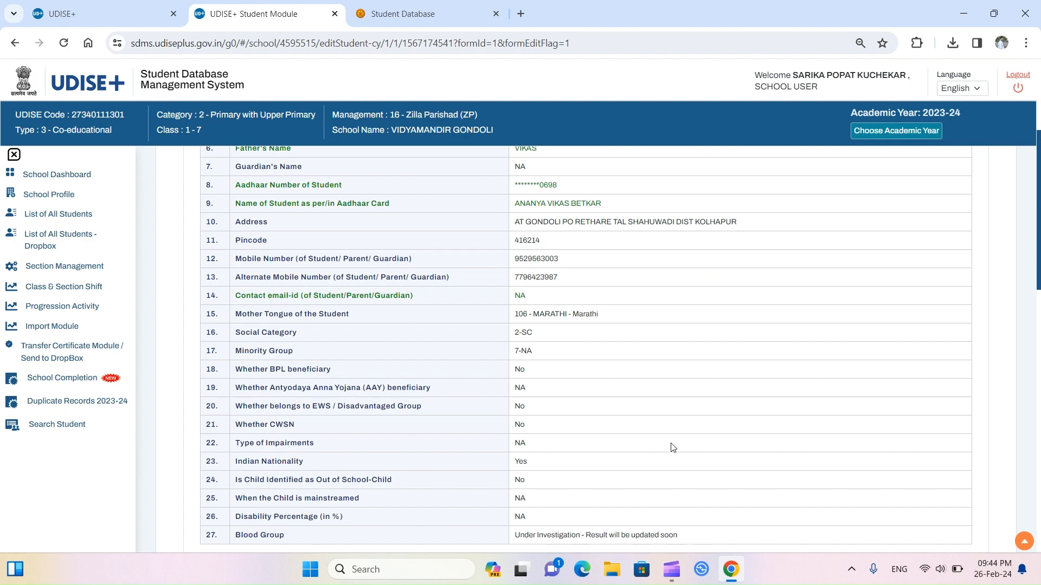
pyautogui.scroll(-10, 672, 448)
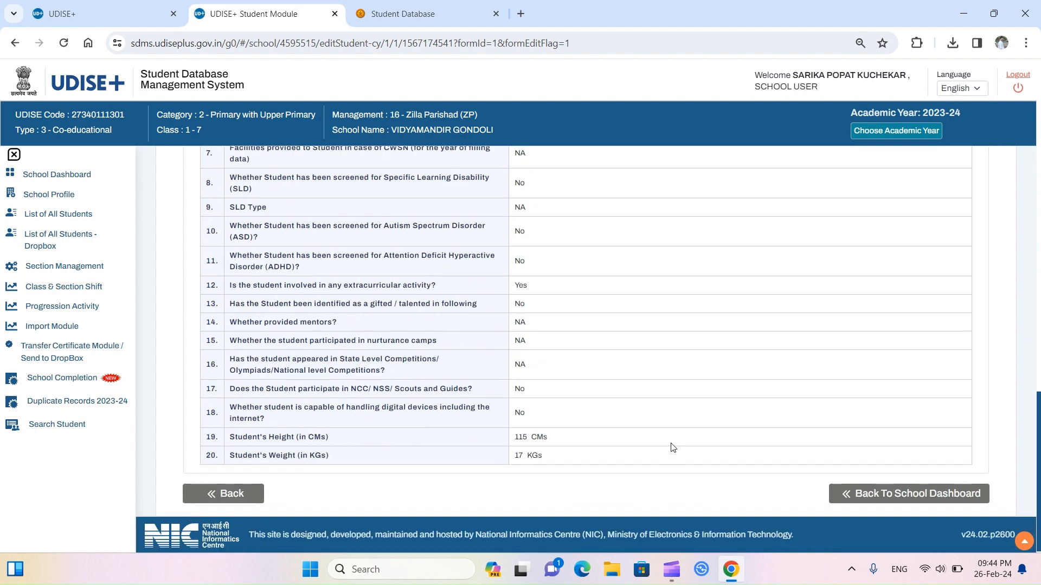
pyautogui.click(916, 496)
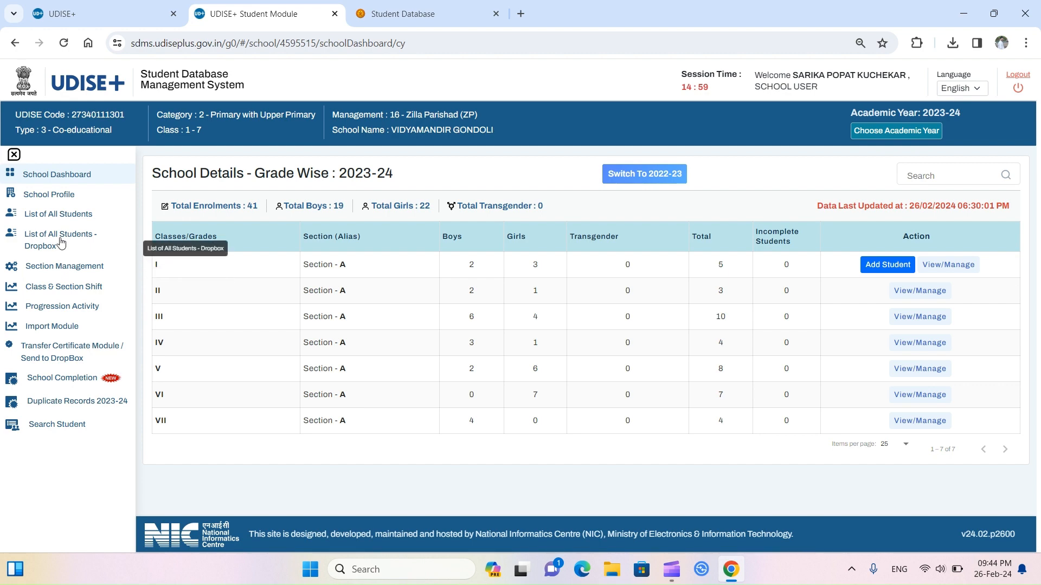
# Step: Load the Dropbox student list several times, then visit Section Management and Class & Section Shift
pyautogui.click(61, 242)
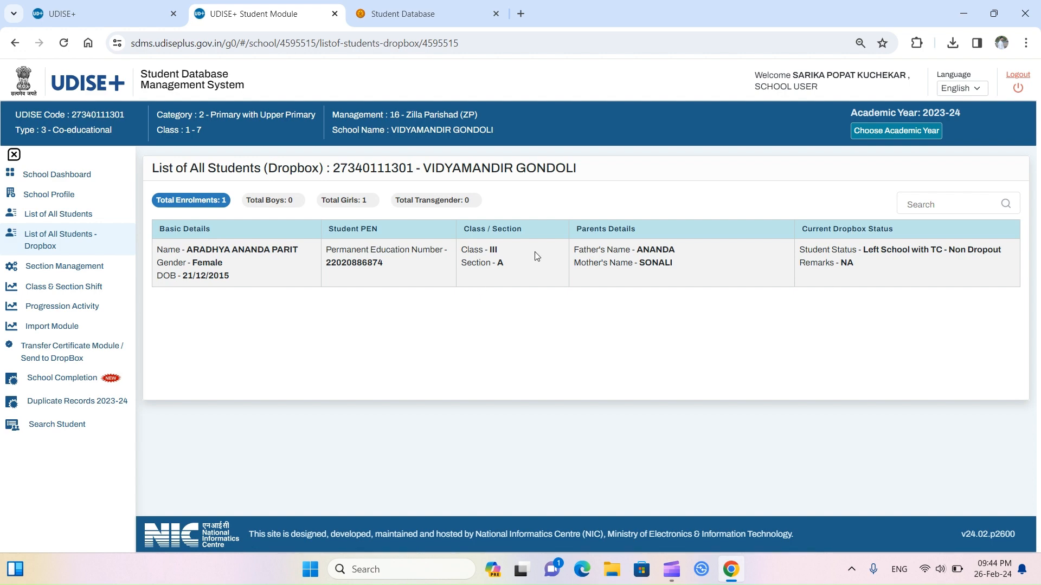
pyautogui.click(61, 242)
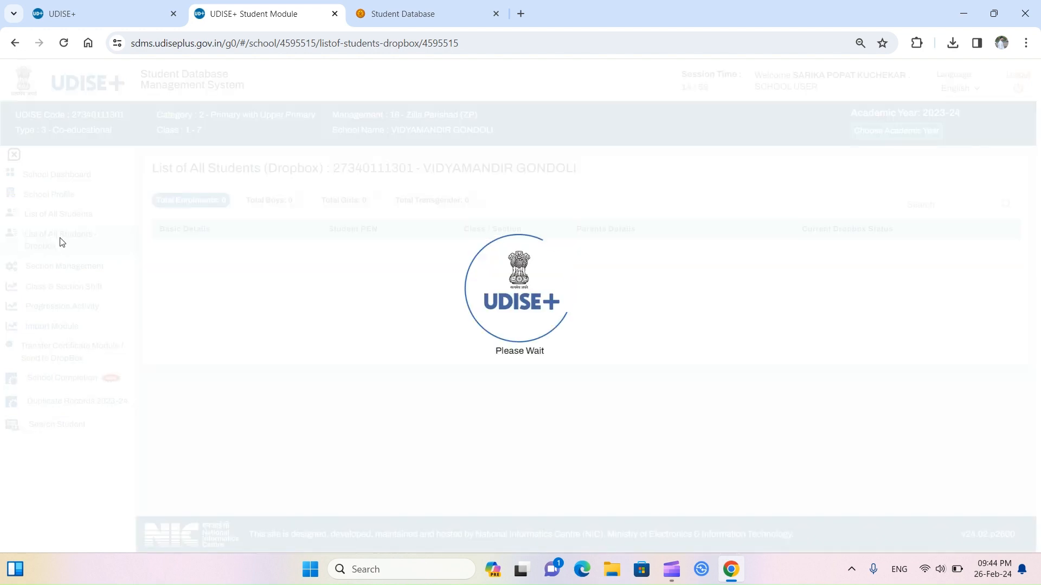
pyautogui.click(62, 242)
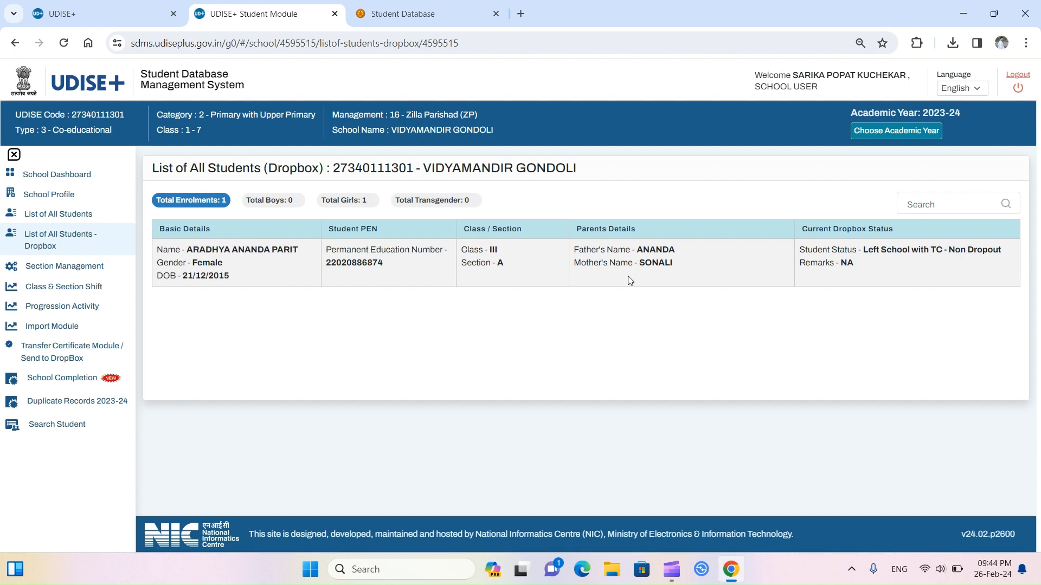
pyautogui.click(61, 242)
pyautogui.click(80, 272)
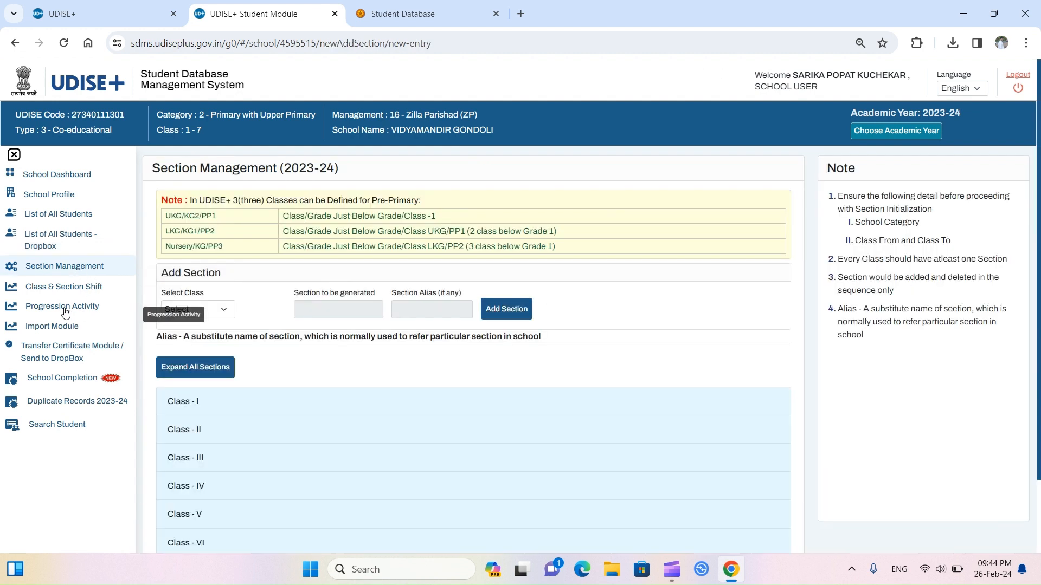
pyautogui.click(50, 293)
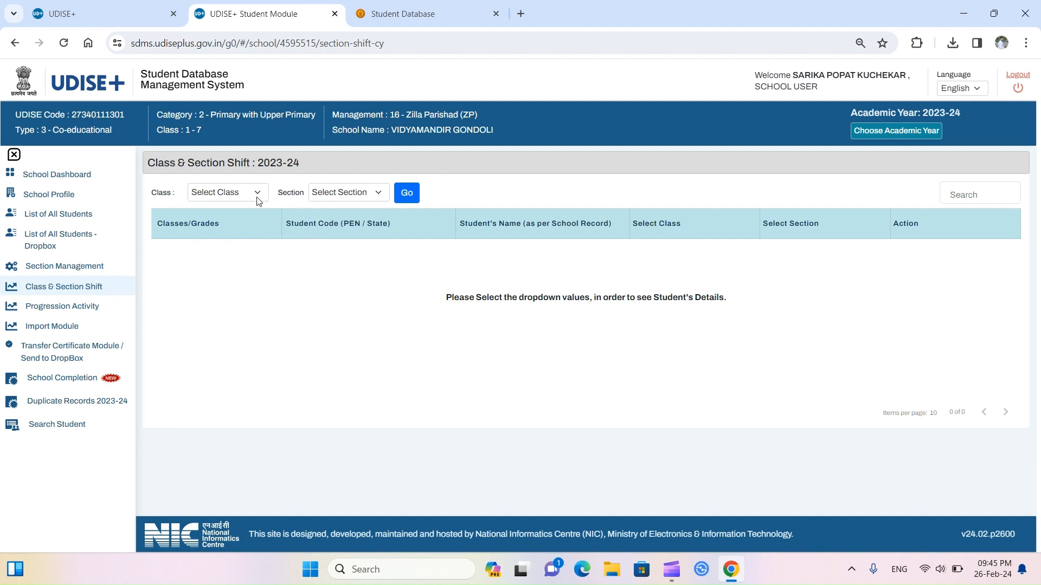
# Step: Filter the Class & Section Shift page to list the Class III students
pyautogui.click(257, 197)
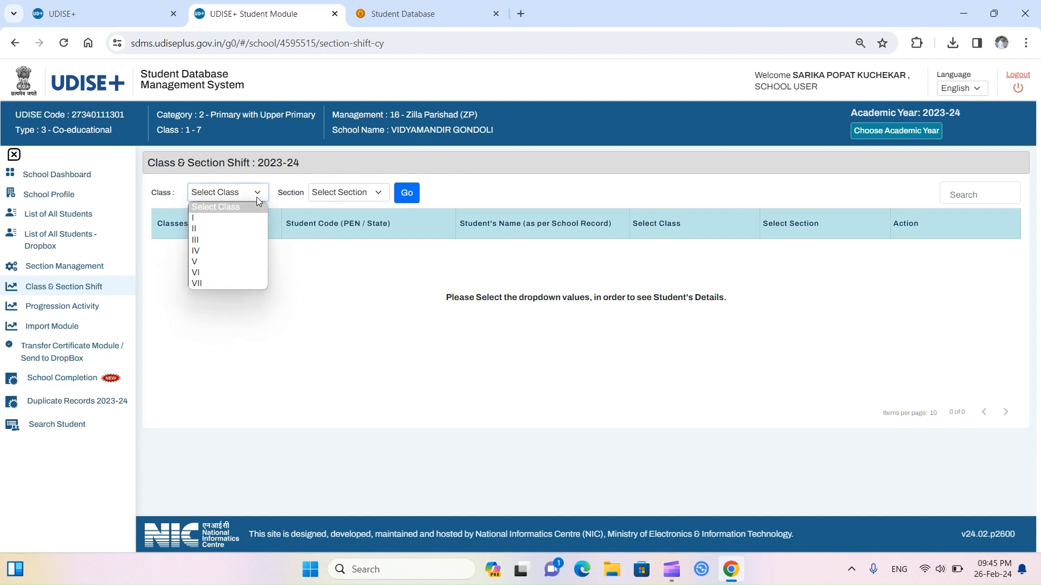
pyautogui.click(227, 239)
pyautogui.click(407, 197)
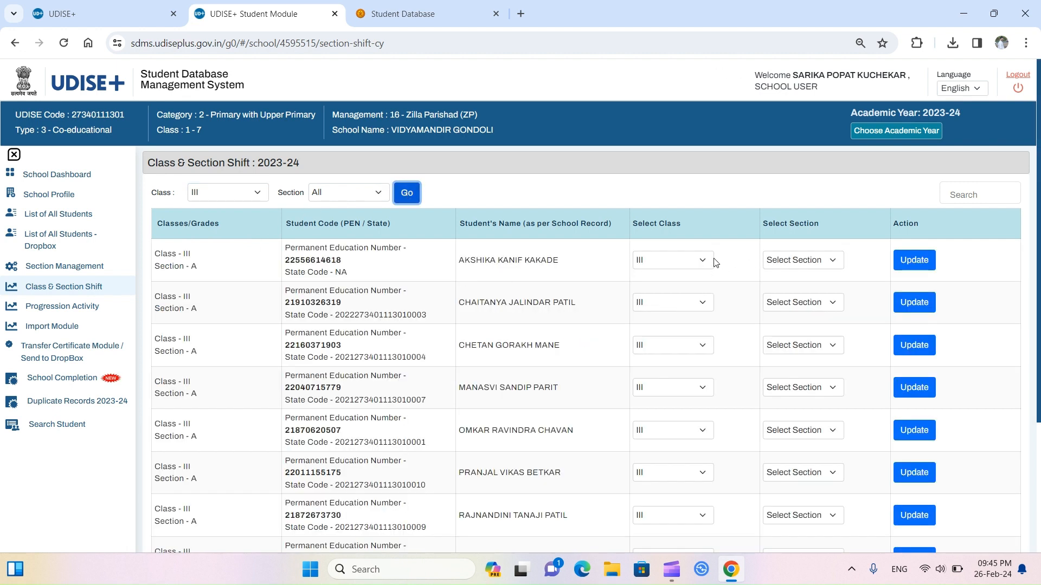
# Step: Keep the first student in Class III, submit the shift update, then open Progression Activity
pyautogui.click(702, 262)
pyautogui.click(701, 261)
pyautogui.click(701, 263)
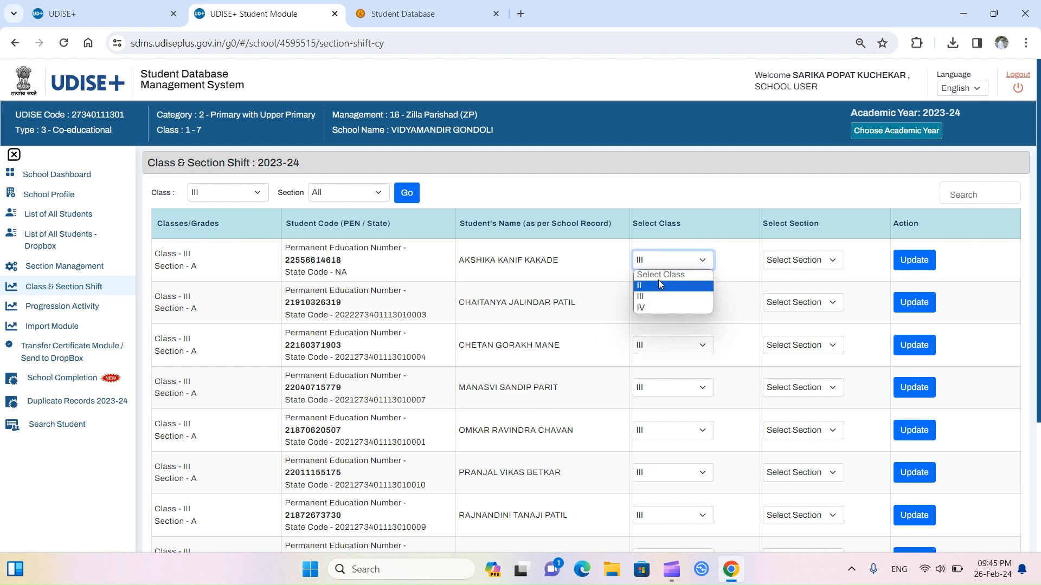
pyautogui.click(733, 268)
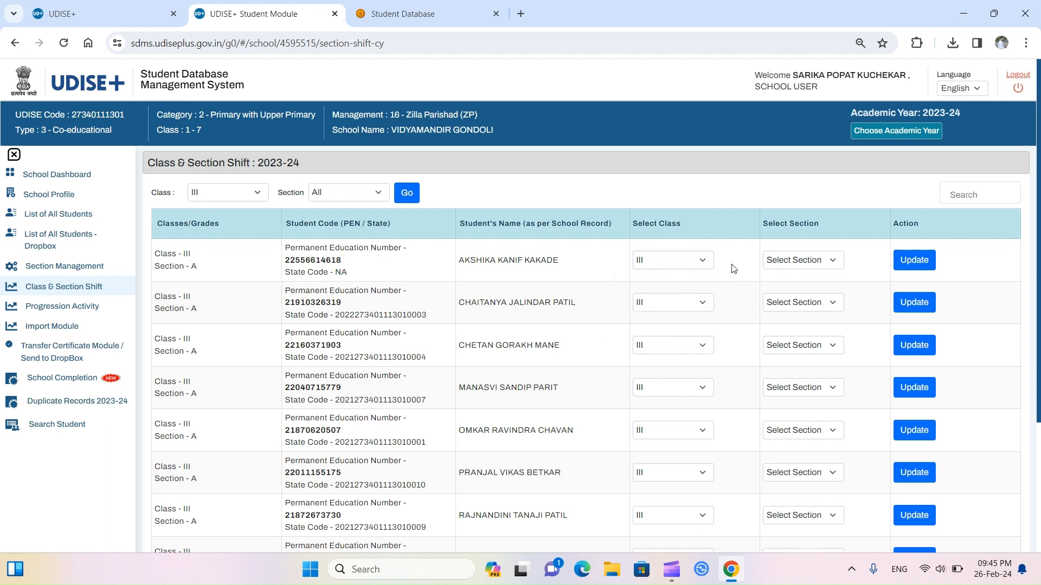
pyautogui.click(822, 260)
pyautogui.click(823, 261)
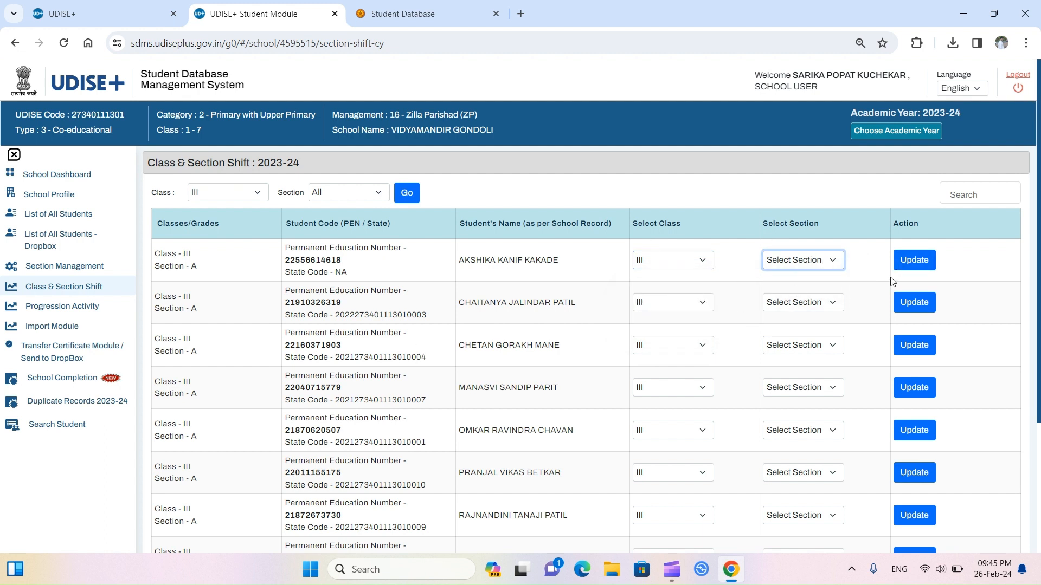
pyautogui.click(922, 263)
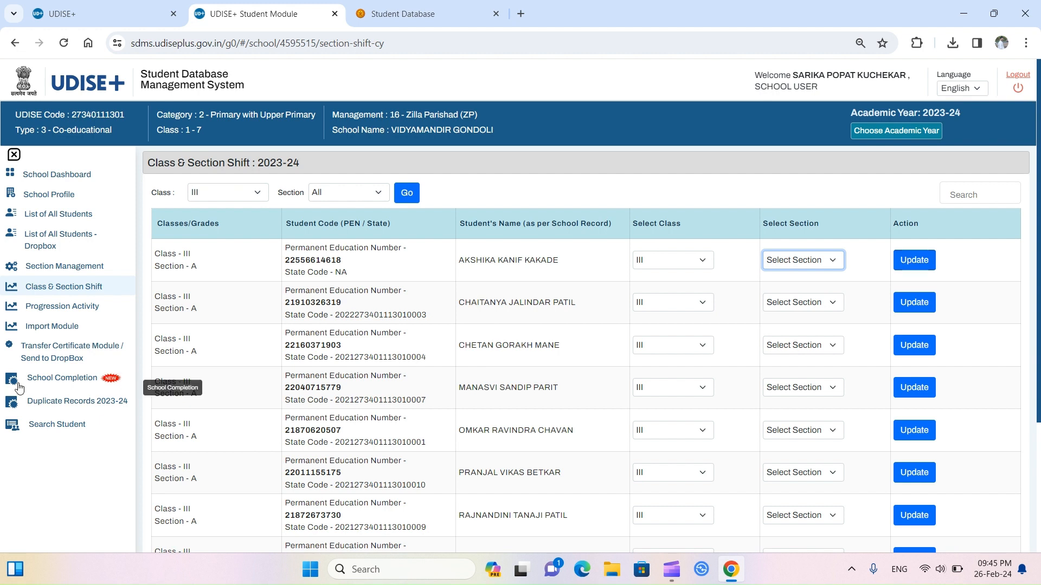
pyautogui.click(46, 314)
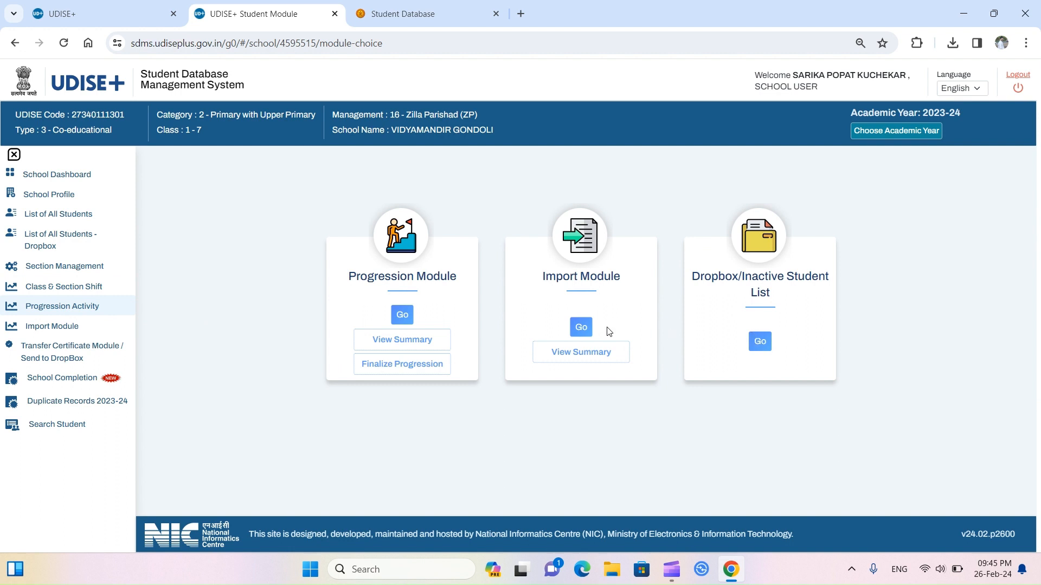
# Step: Check the empty promotion list, go back to Progression Activity, and open Import Module
pyautogui.click(403, 316)
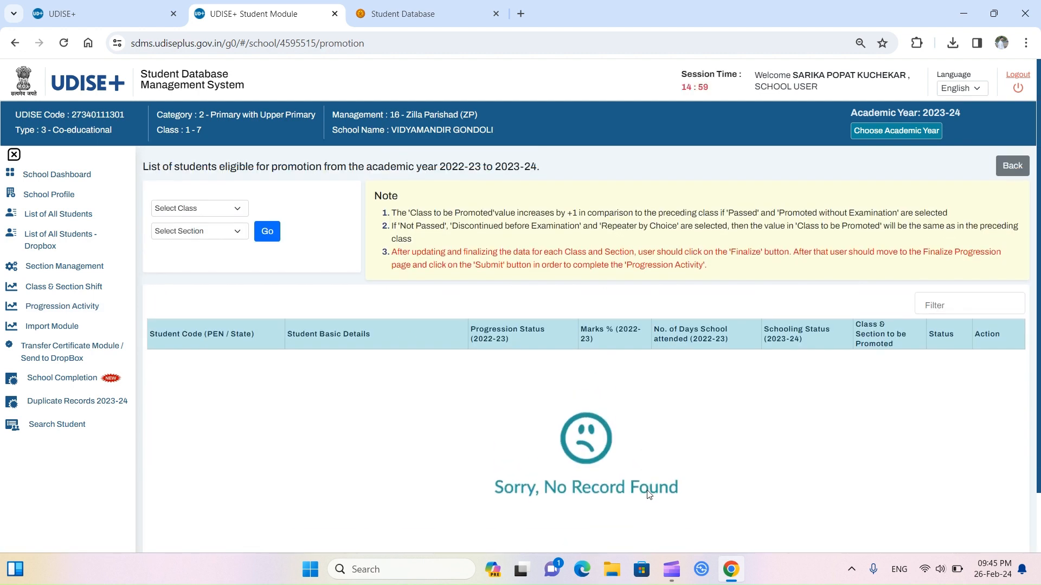
pyautogui.click(65, 310)
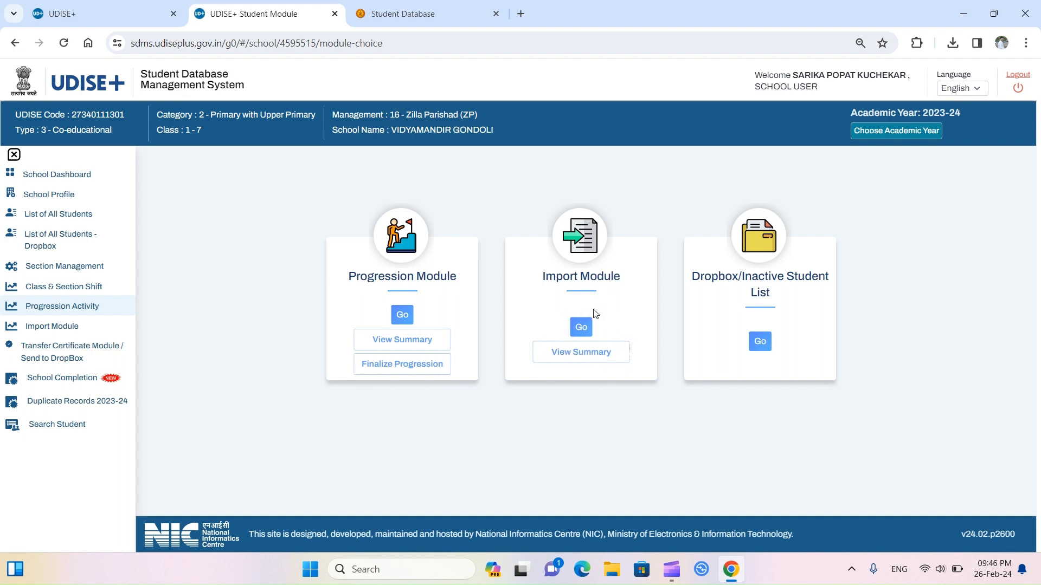
pyautogui.click(62, 329)
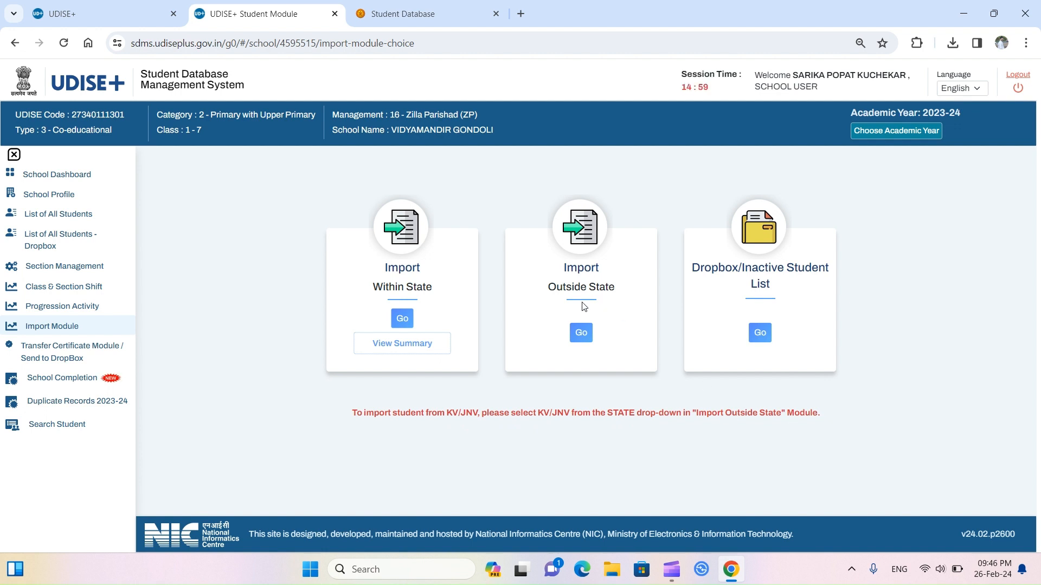
# Step: Glance at the TC/dropbox module, then start importing a student from within the state
pyautogui.click(79, 353)
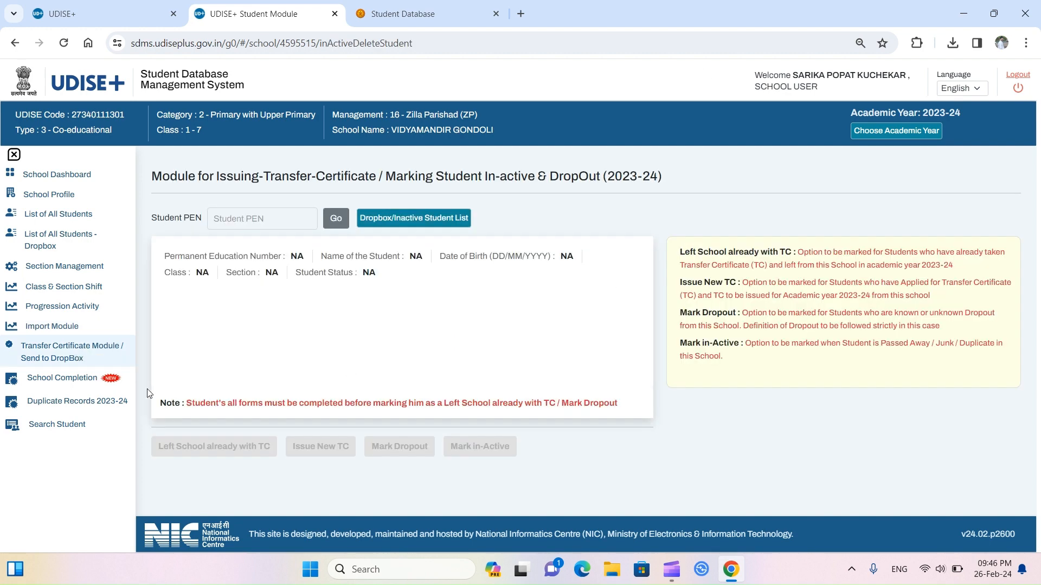
pyautogui.click(55, 326)
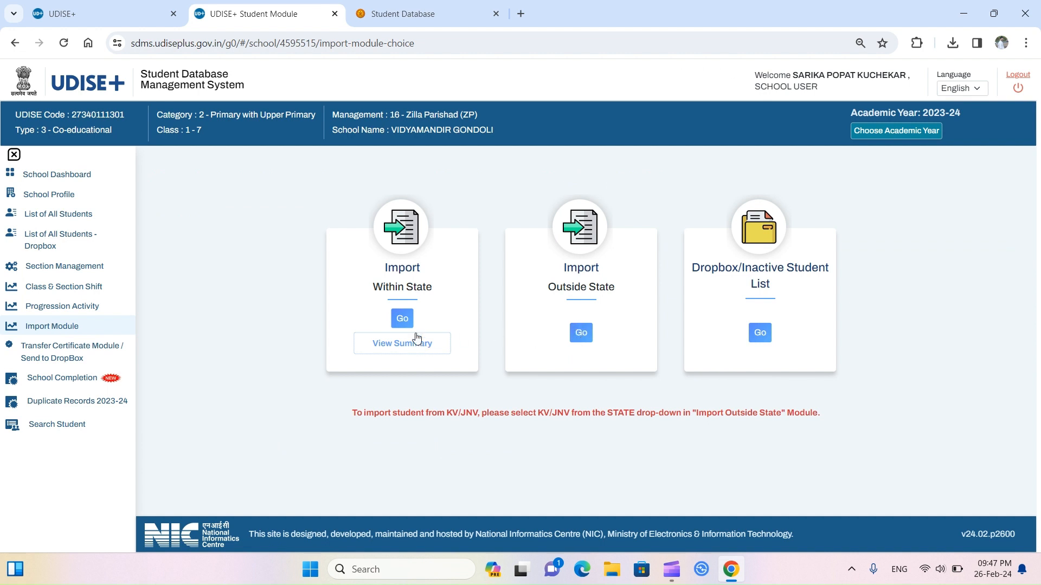
pyautogui.click(402, 318)
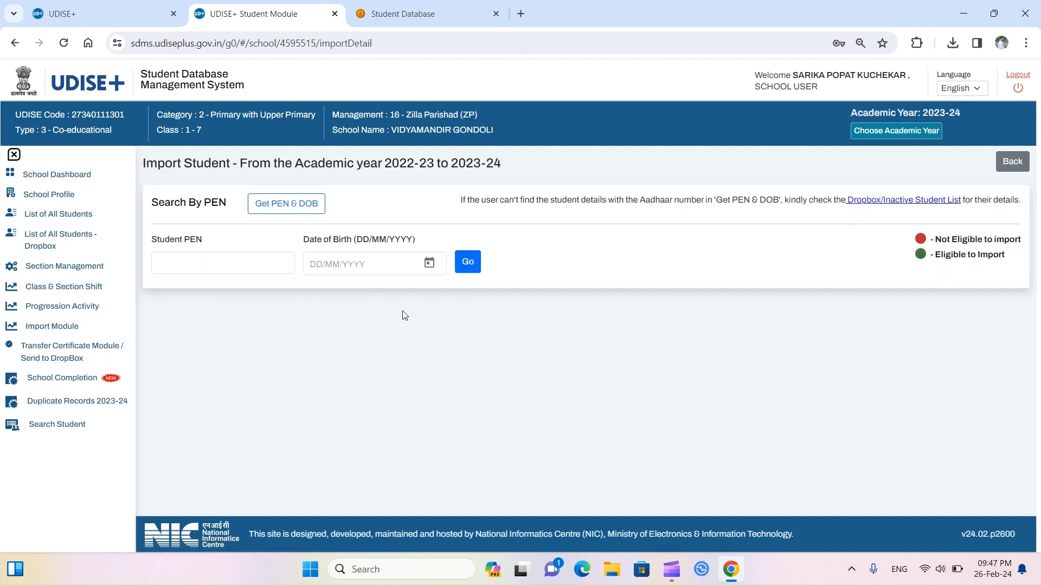
# Step: Try the Student PEN field, then switch to the Dropbox/Inactive Student List
pyautogui.click(279, 262)
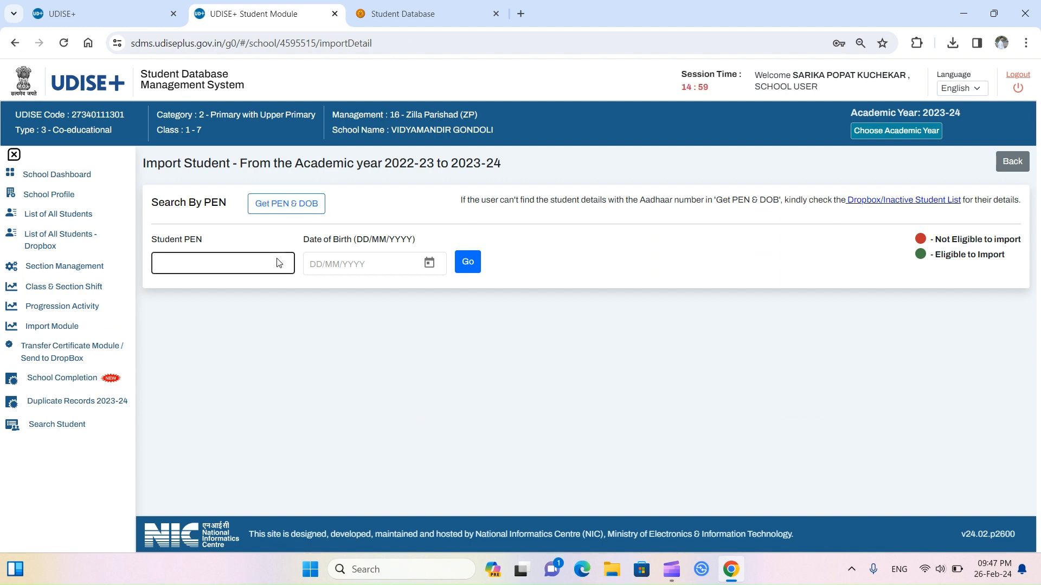
pyautogui.click(549, 228)
pyautogui.click(288, 209)
pyautogui.click(279, 262)
pyautogui.click(540, 232)
pyautogui.click(285, 263)
pyautogui.click(532, 238)
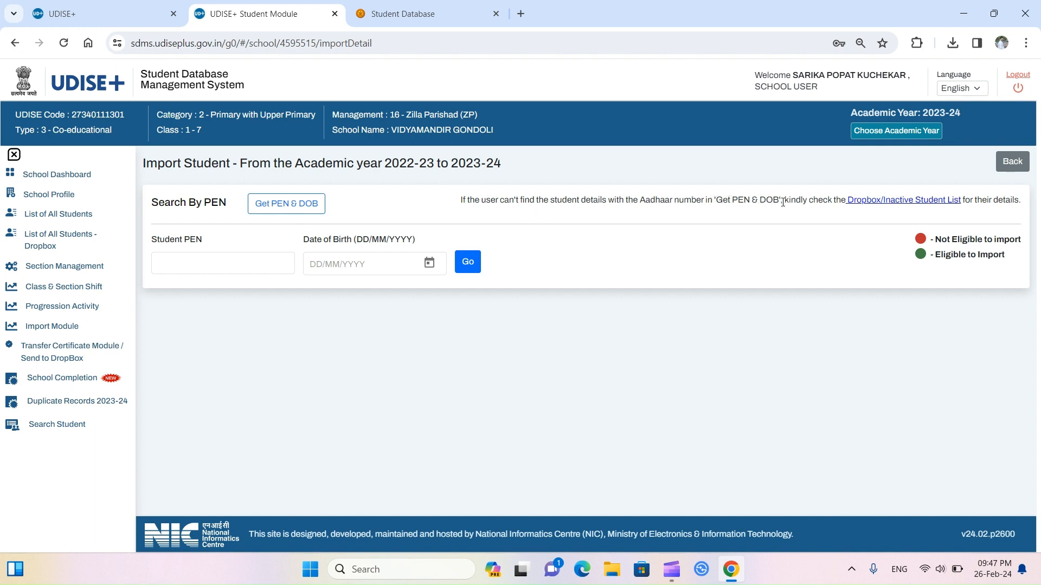
pyautogui.click(882, 200)
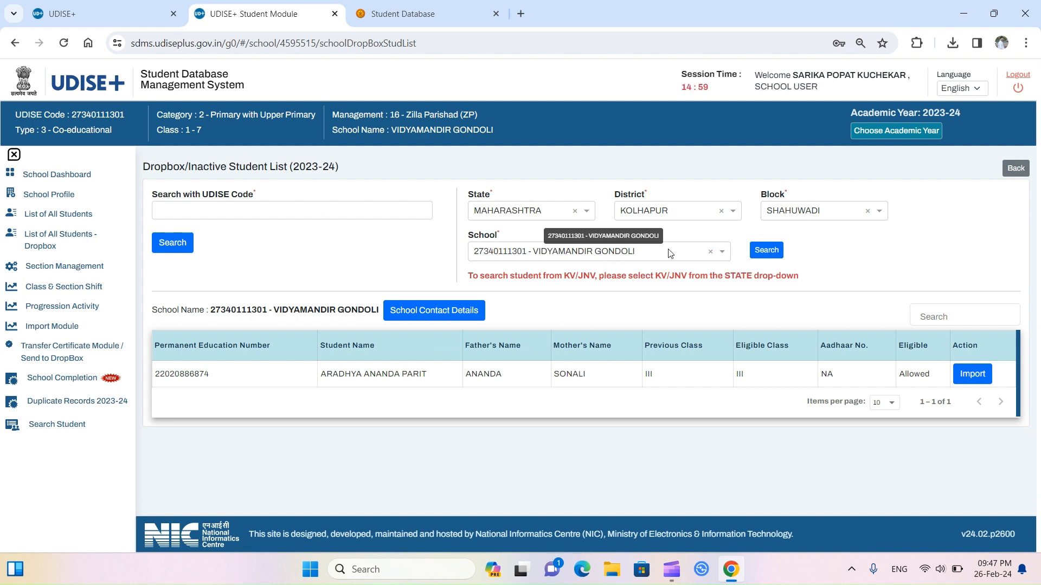
# Step: Choose Dattaseva Primary vidyalaya TURUKAWADI in the School dropdown and search its inactive students
pyautogui.click(722, 253)
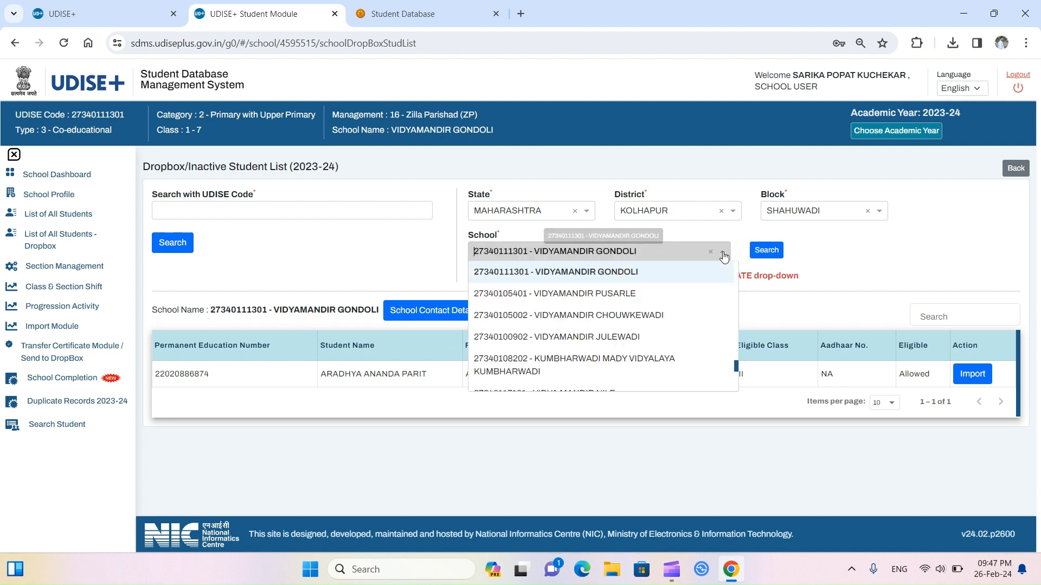
pyautogui.scroll(-5, 651, 323)
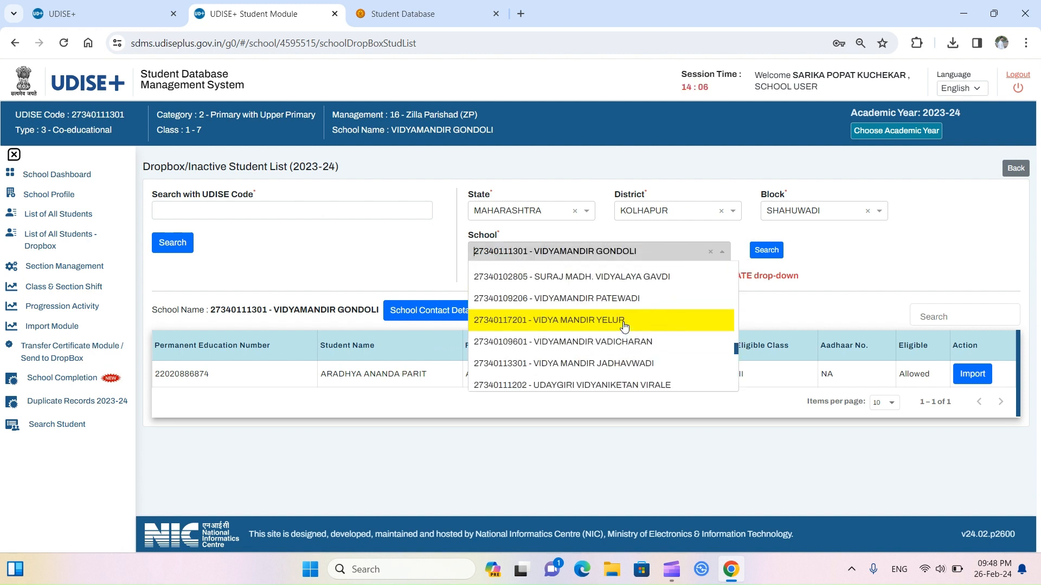
pyautogui.scroll(4, 624, 326)
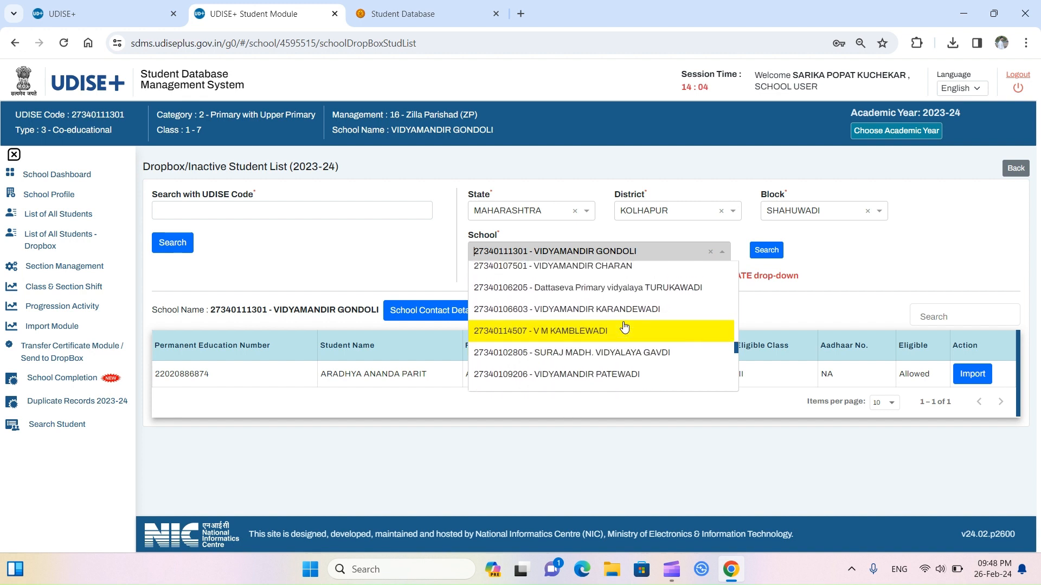
pyautogui.click(622, 303)
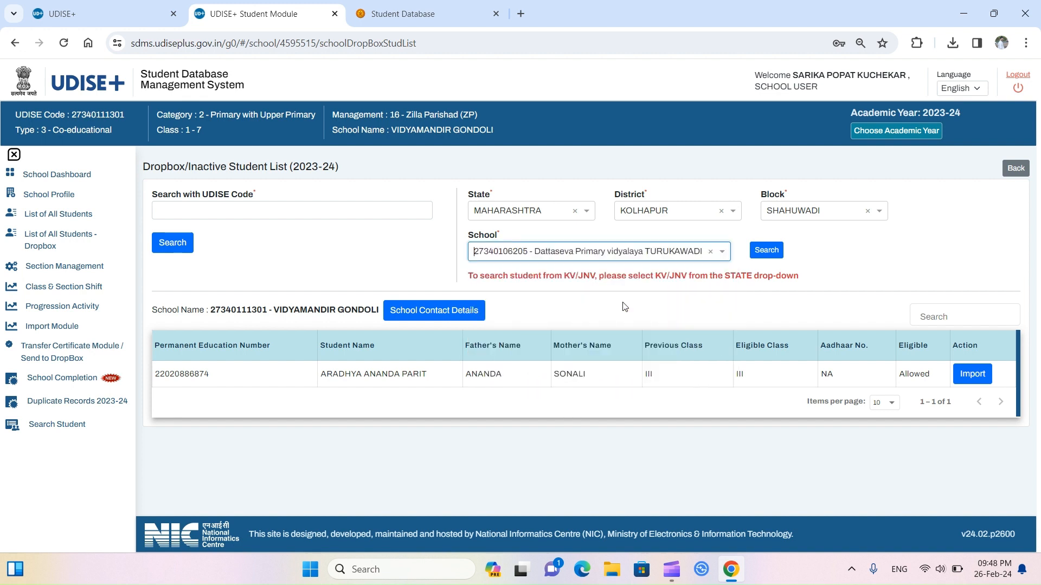
pyautogui.click(756, 251)
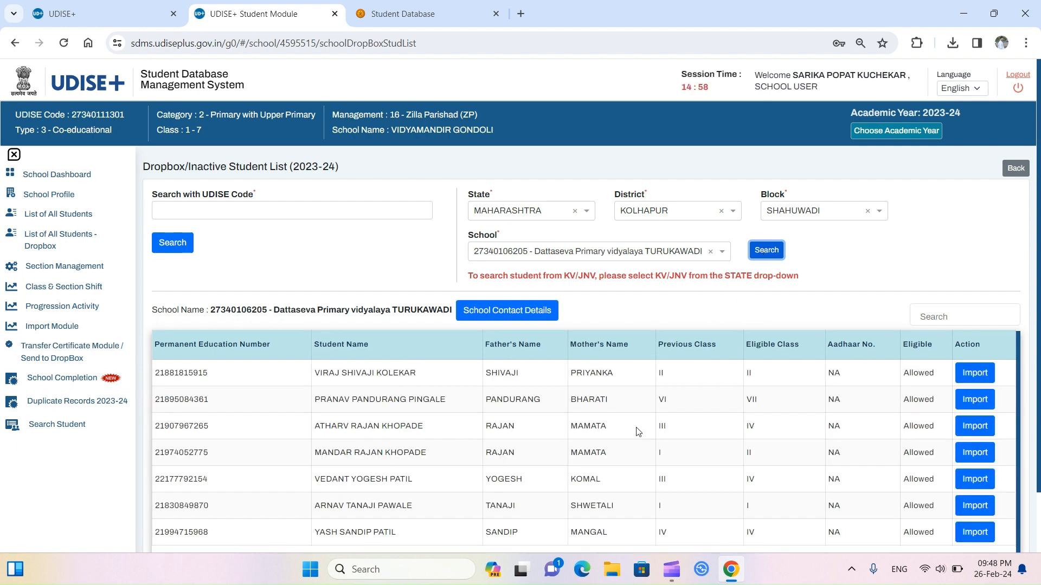
# Step: Check the rows-per-page options, then view and close the school's contact details
pyautogui.scroll(-2, 626, 512)
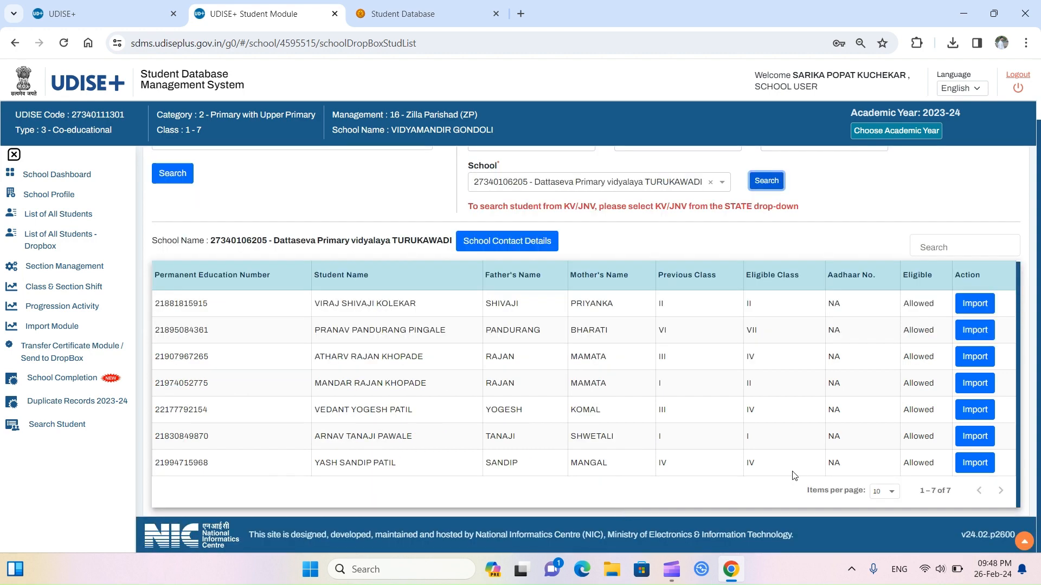
pyautogui.click(893, 500)
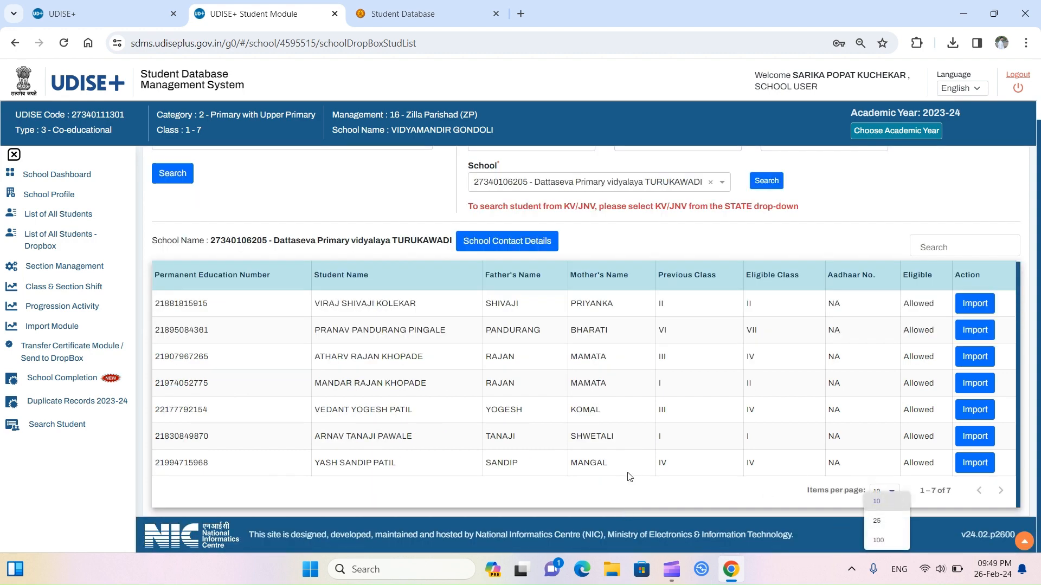
pyautogui.click(521, 484)
pyautogui.scroll(2, 477, 282)
pyautogui.click(487, 310)
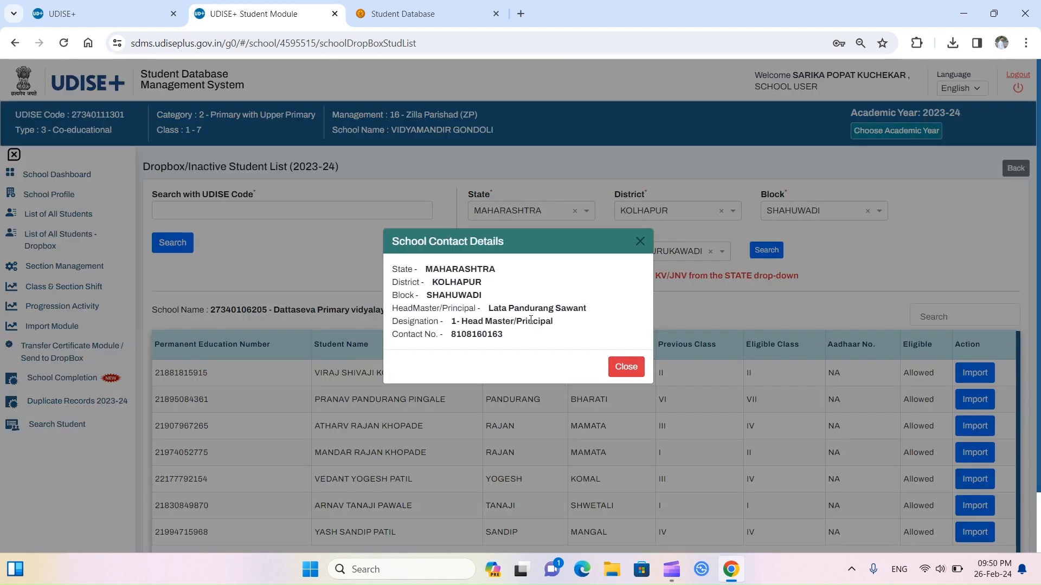
pyautogui.click(640, 242)
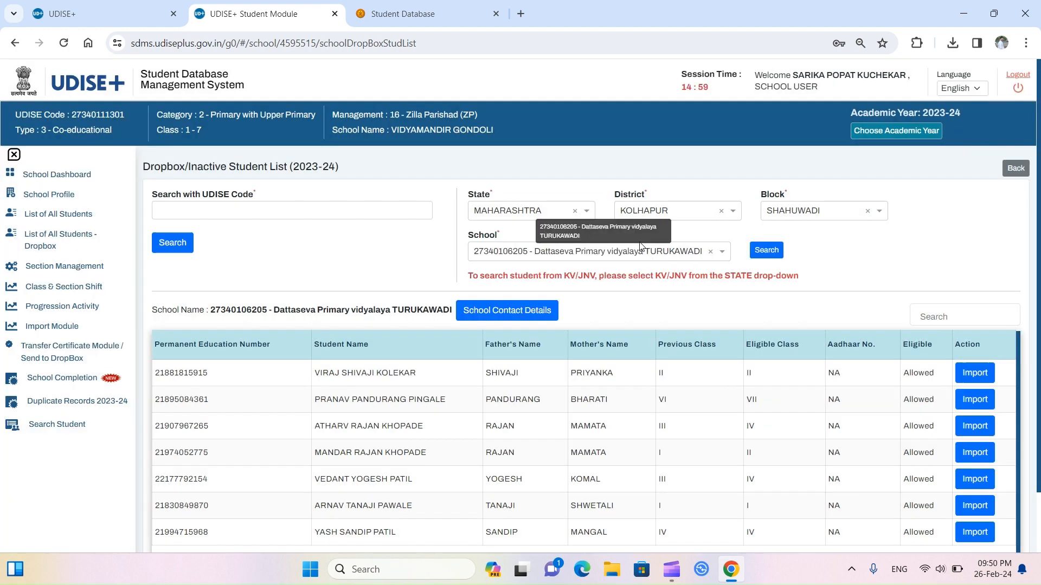
pyautogui.scroll(-1, 639, 246)
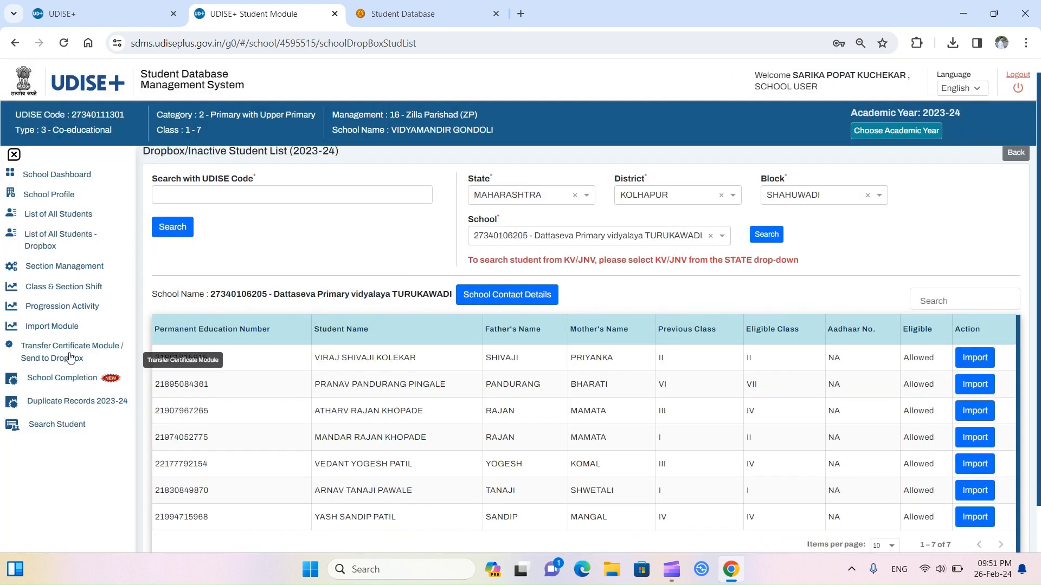
# Step: Open School Completion to see all 41 of 41 students completed
pyautogui.click(68, 386)
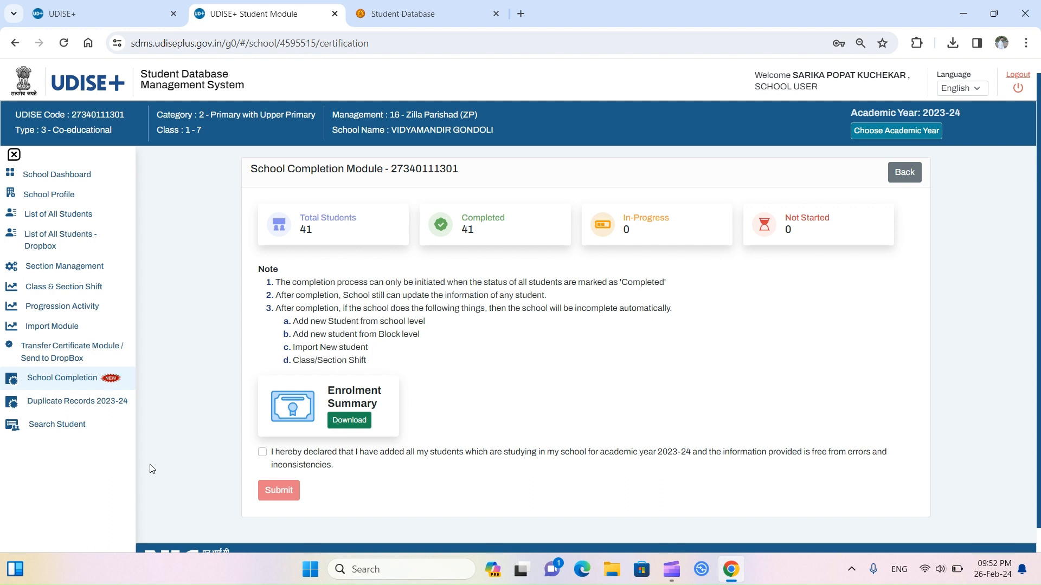
# Step: Confirm Duplicate Records shows no records, then open Search Student with state MAHARASHTRA selected
pyautogui.click(92, 408)
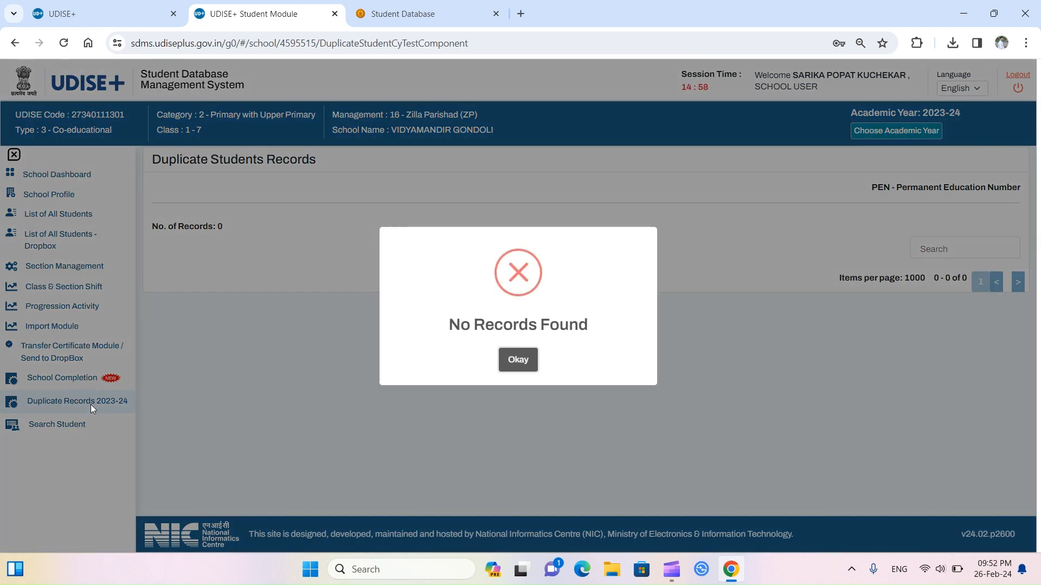
pyautogui.click(519, 358)
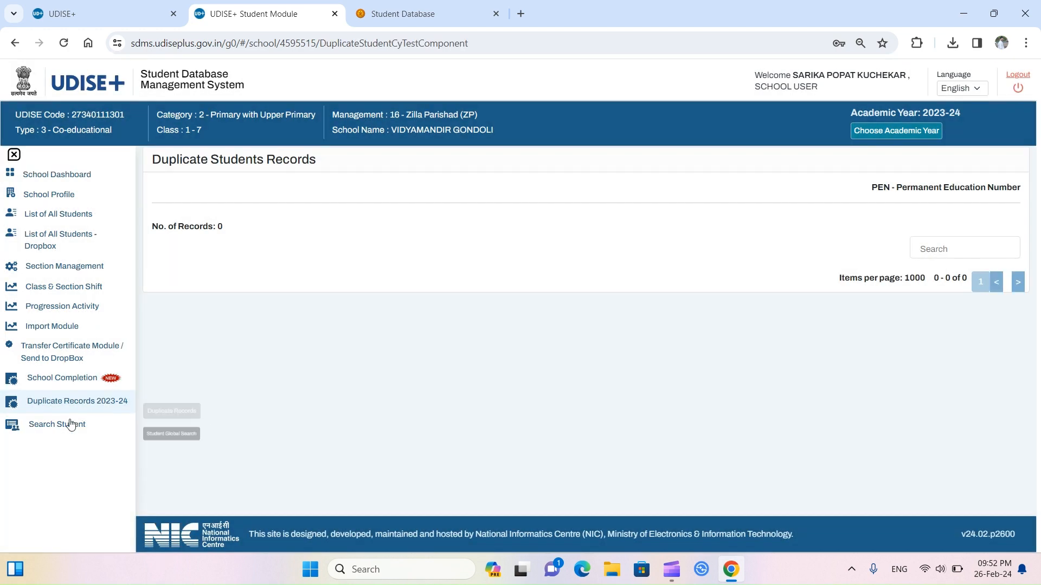
pyautogui.click(70, 425)
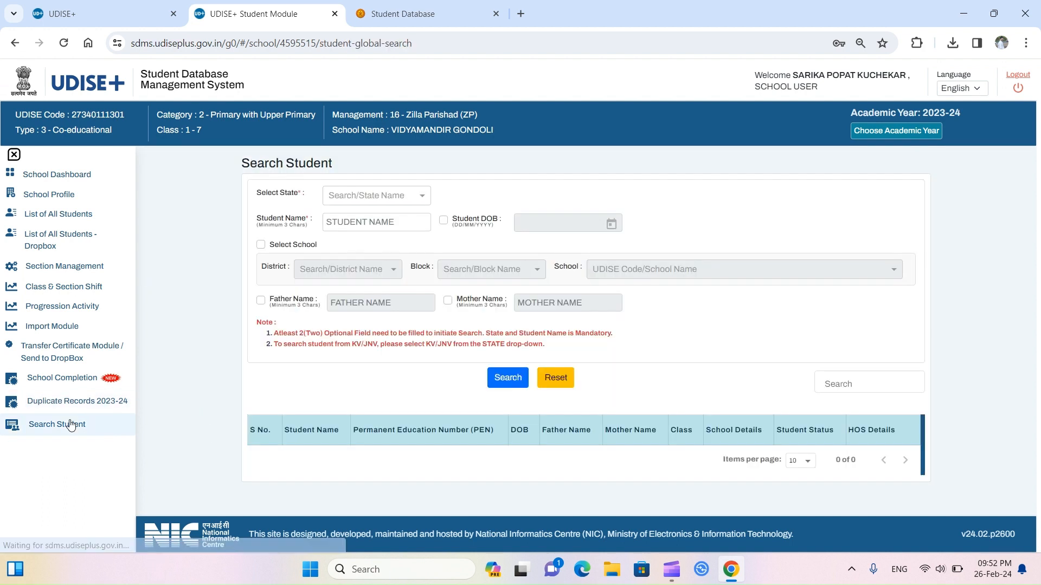
pyautogui.click(423, 198)
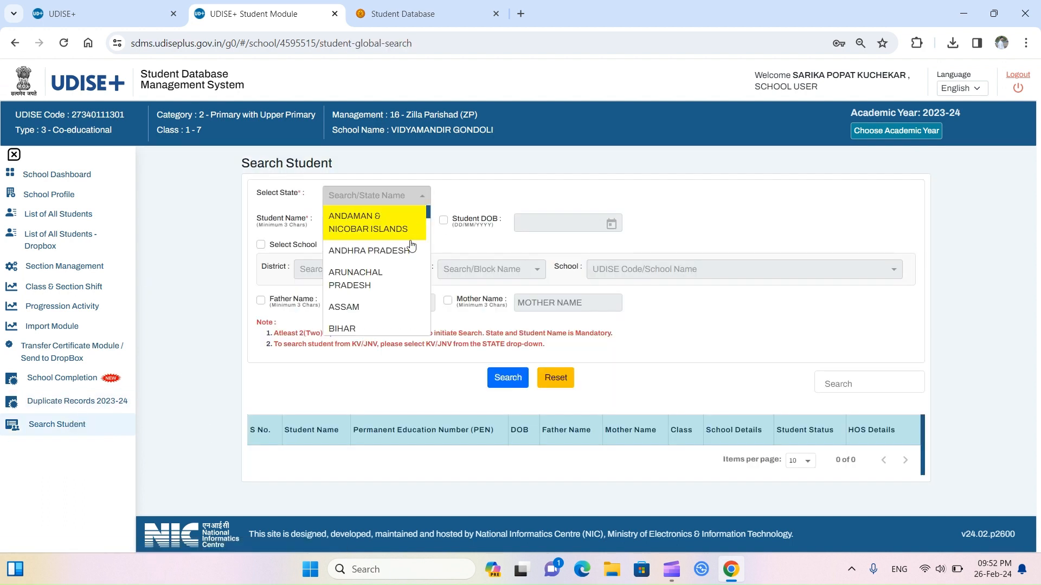
pyautogui.scroll(-6, 391, 293)
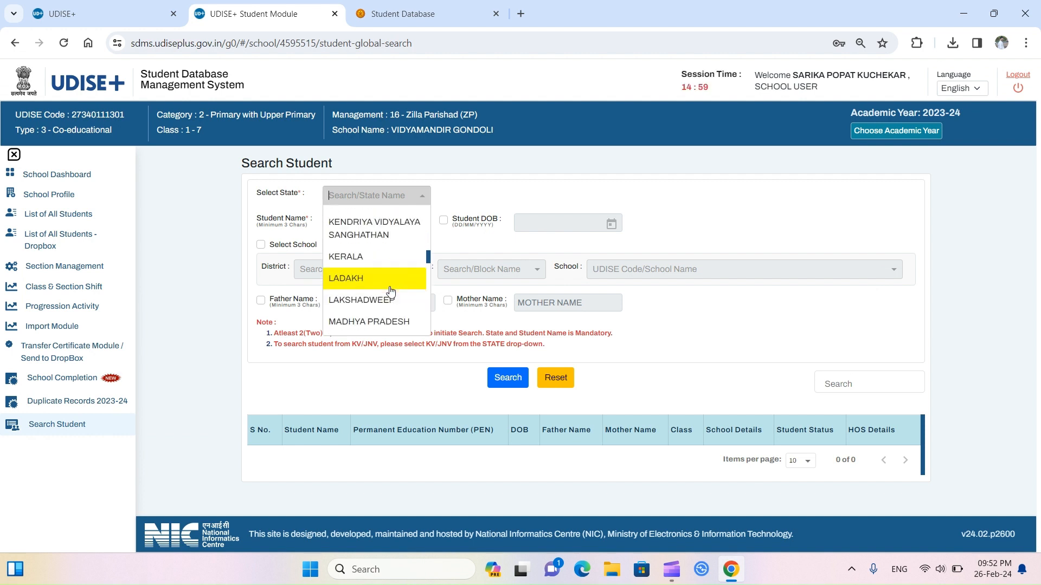
pyautogui.scroll(-3, 390, 293)
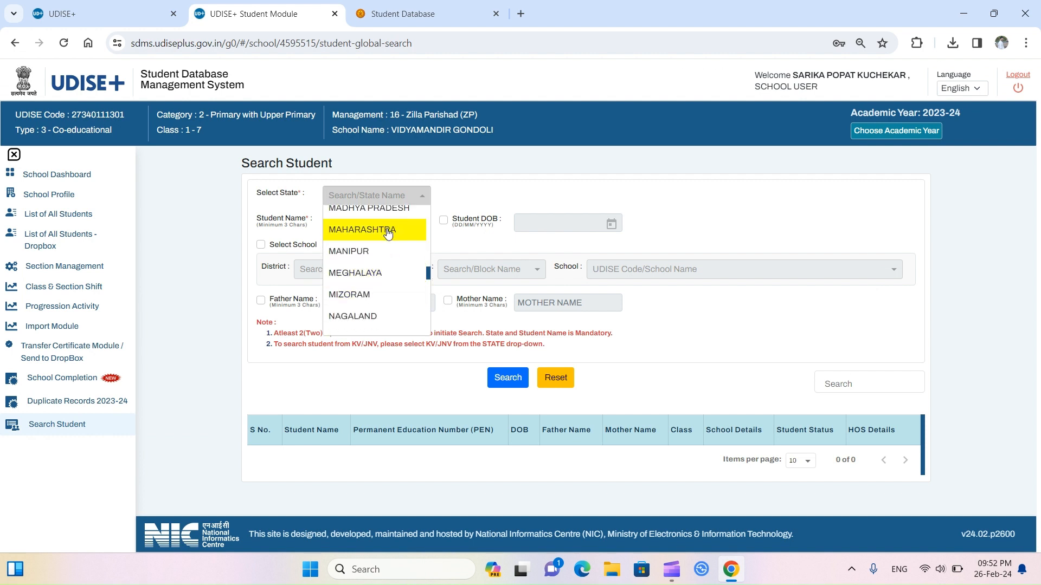
pyautogui.click(388, 233)
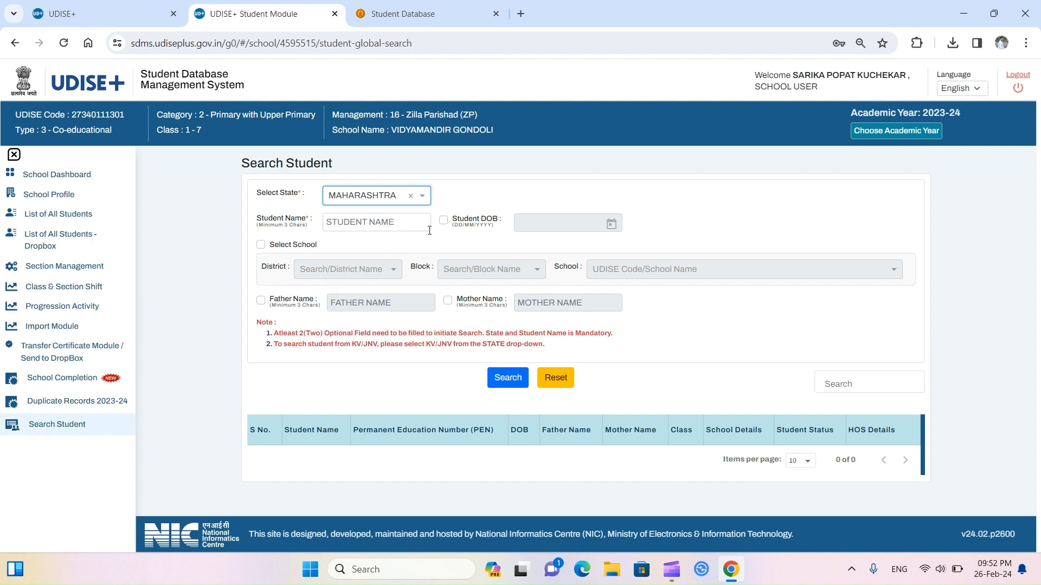
pyautogui.click(409, 228)
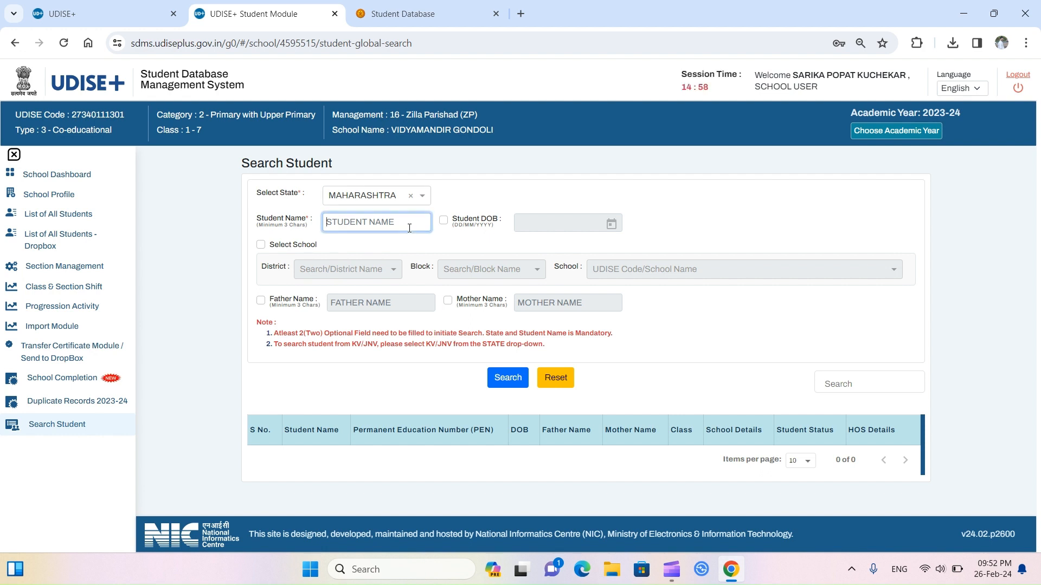
# Step: Enter the student's name and narrow the search to district KOLHAPUR and block SHAHUWADI
pyautogui.write('SHREYASH')
pyautogui.click(261, 245)
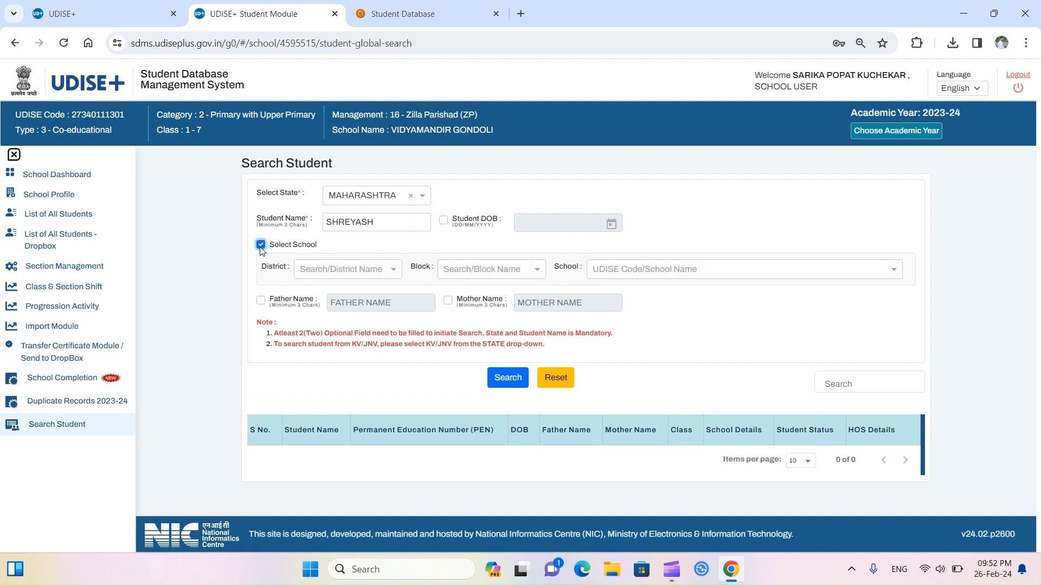
pyautogui.click(393, 273)
pyautogui.write('K')
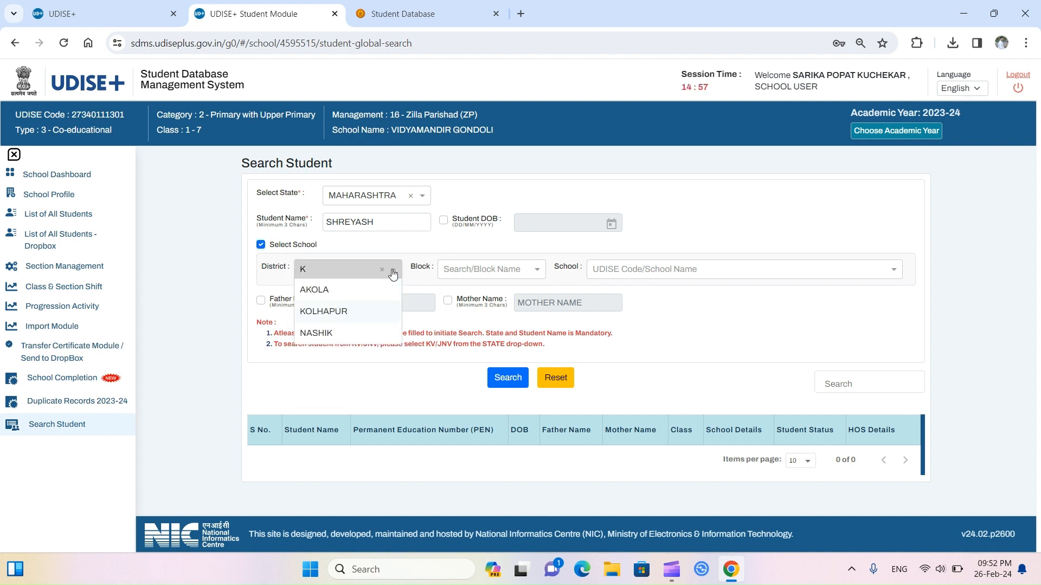
pyautogui.press('Return')
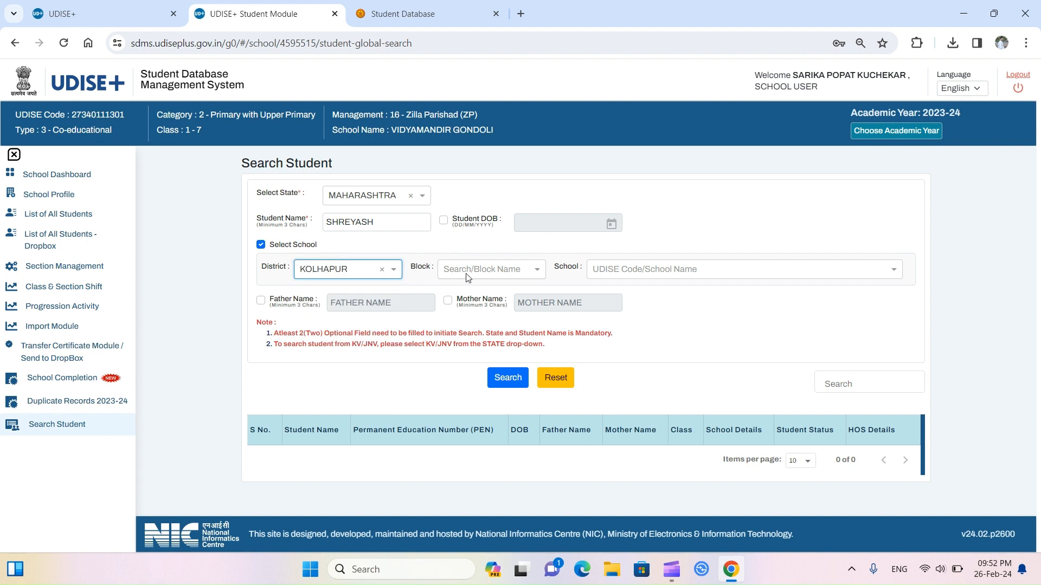
pyautogui.click(468, 275)
pyautogui.write('S')
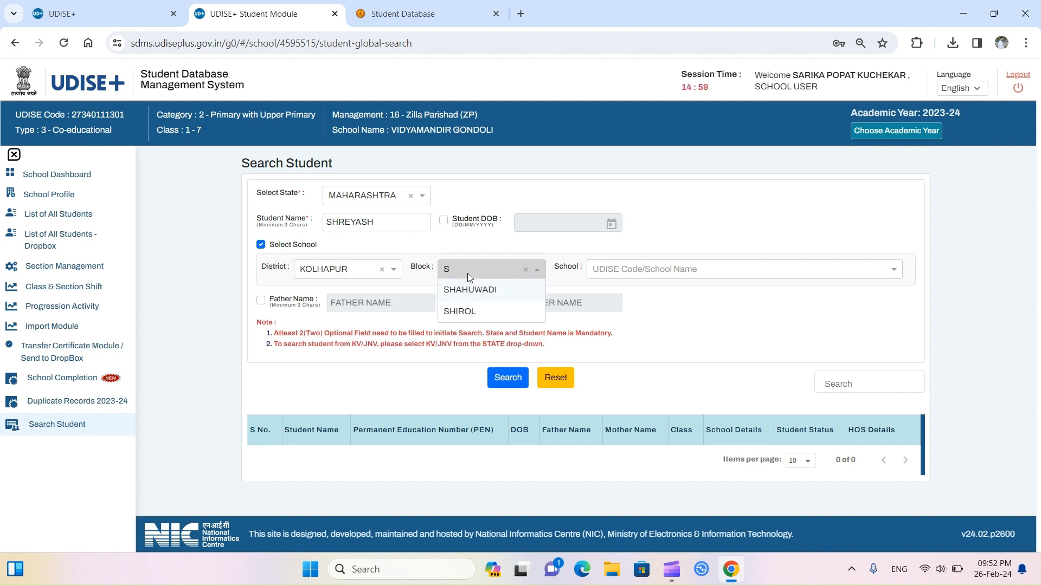
pyautogui.click(473, 293)
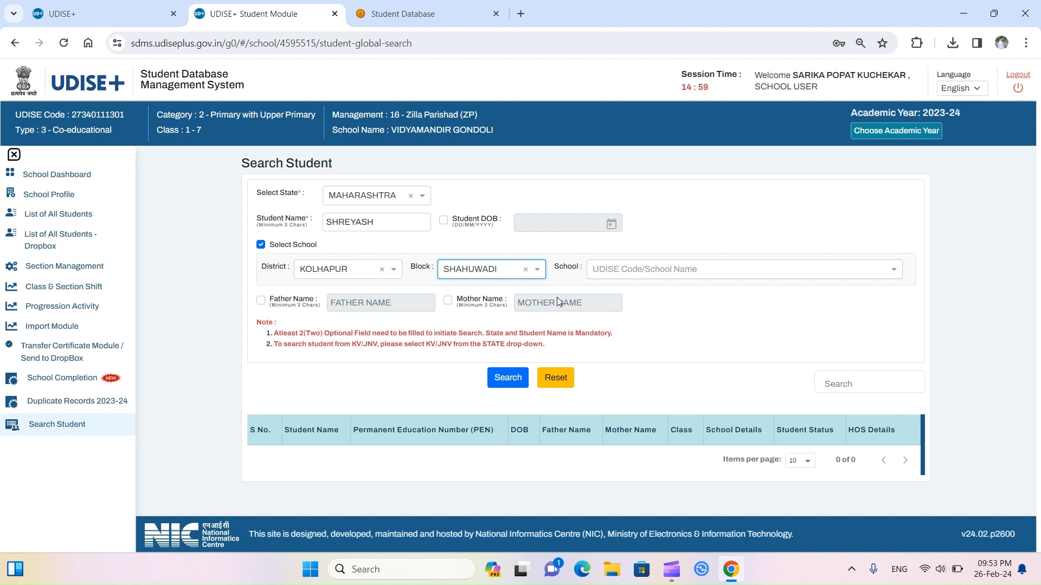
# Step: Add the father's and mother's names as search criteria
pyautogui.click(262, 301)
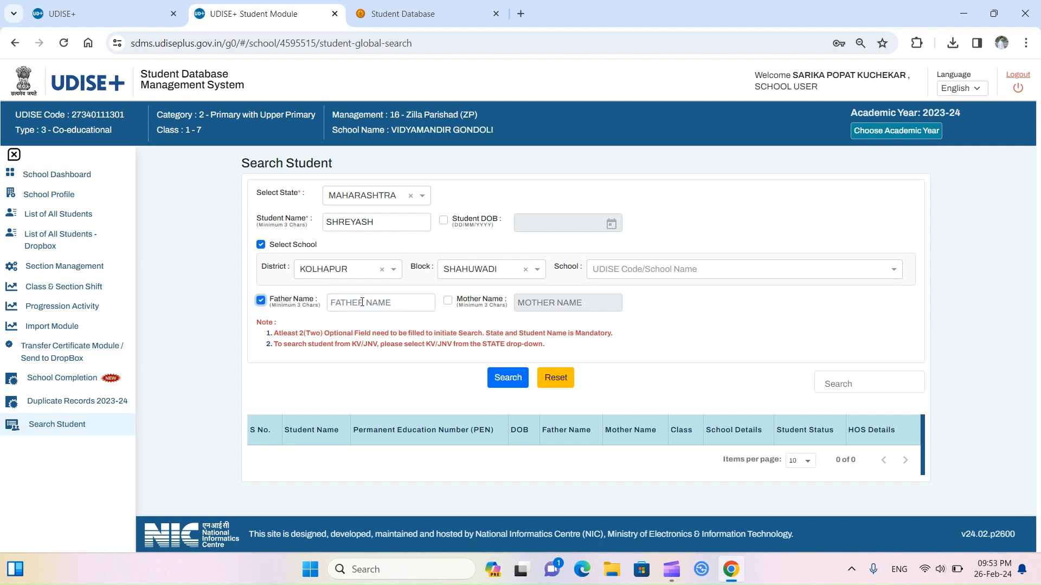
pyautogui.click(364, 302)
pyautogui.write('ANA')
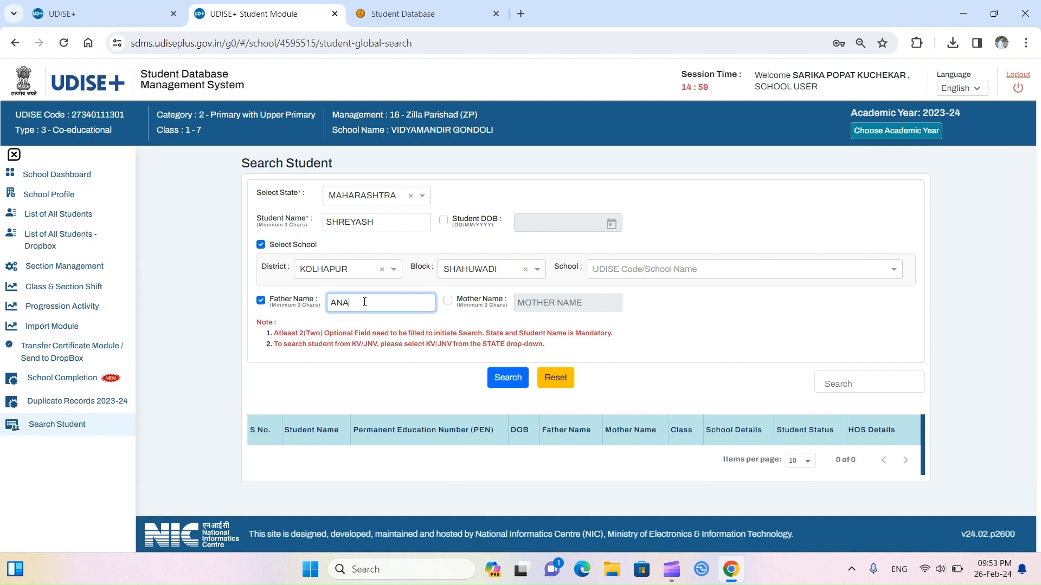
pyautogui.write('NDA')
pyautogui.click(461, 303)
pyautogui.click(535, 305)
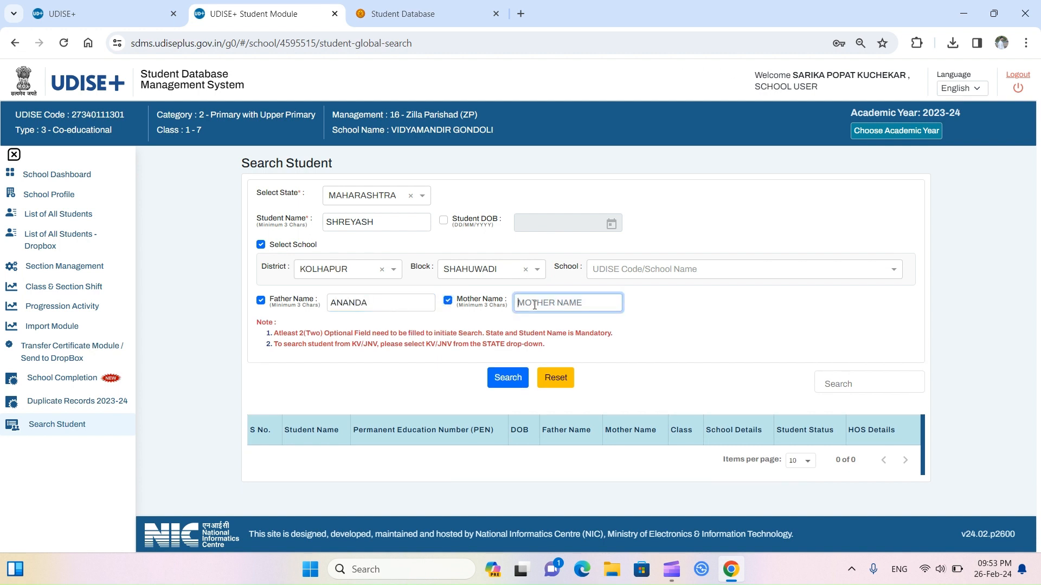
pyautogui.write('DIPALI')
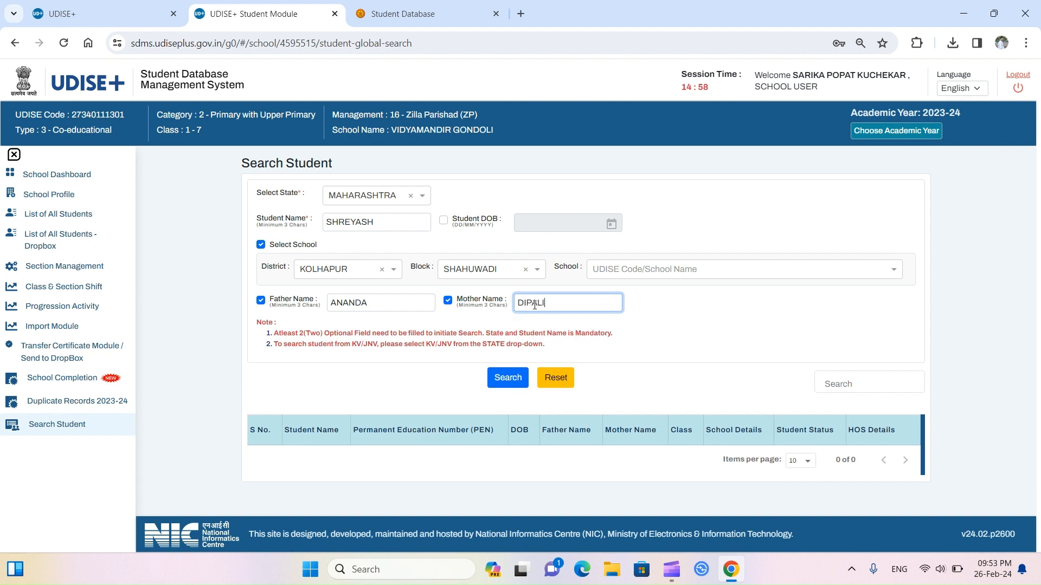
# Step: Run the search and pick school Dattaseva Primary vidyalaya TURUKAWADI when prompted
pyautogui.click(506, 390)
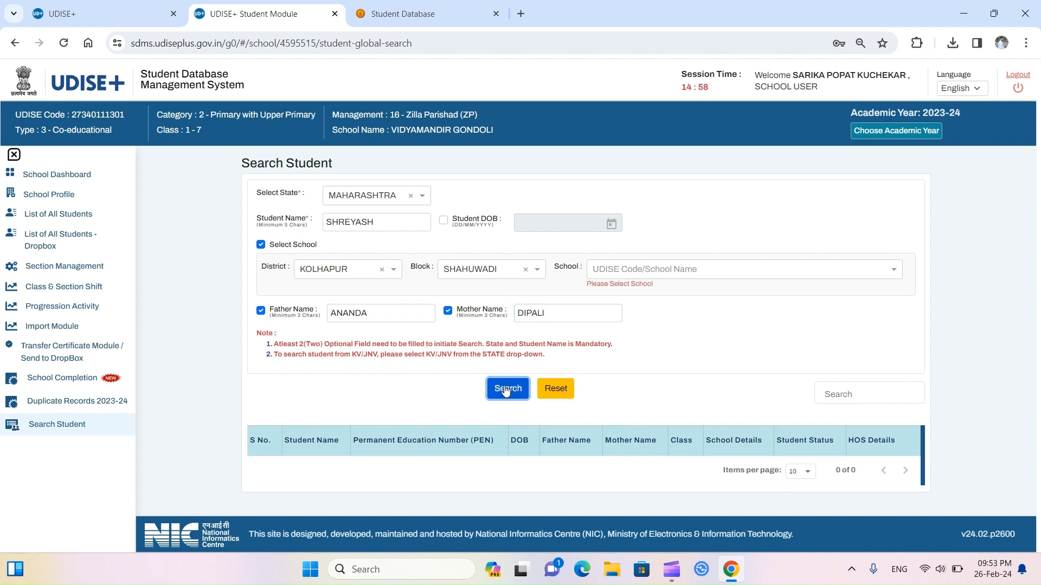
pyautogui.click(632, 274)
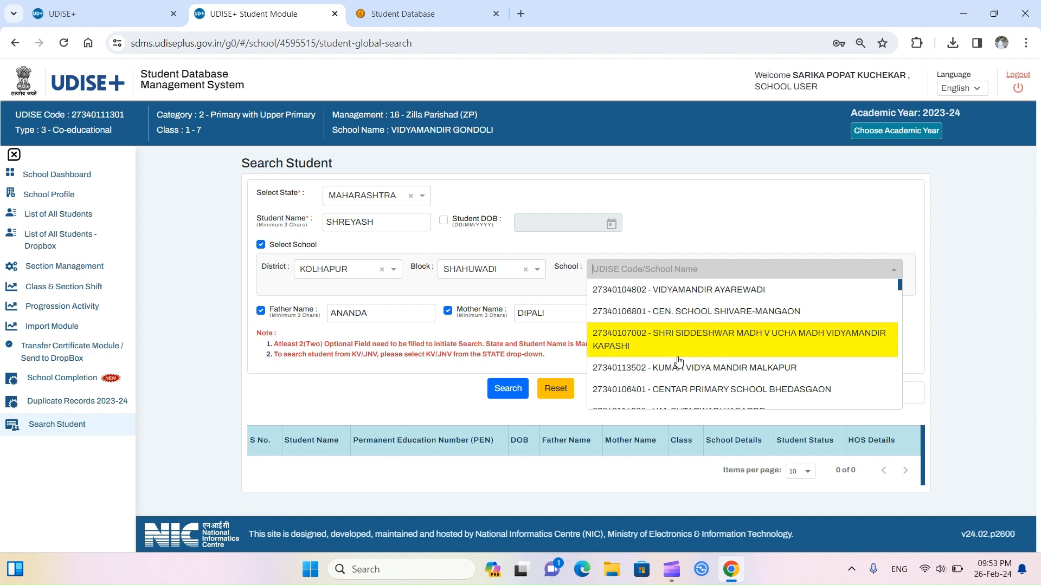
pyautogui.write('DA')
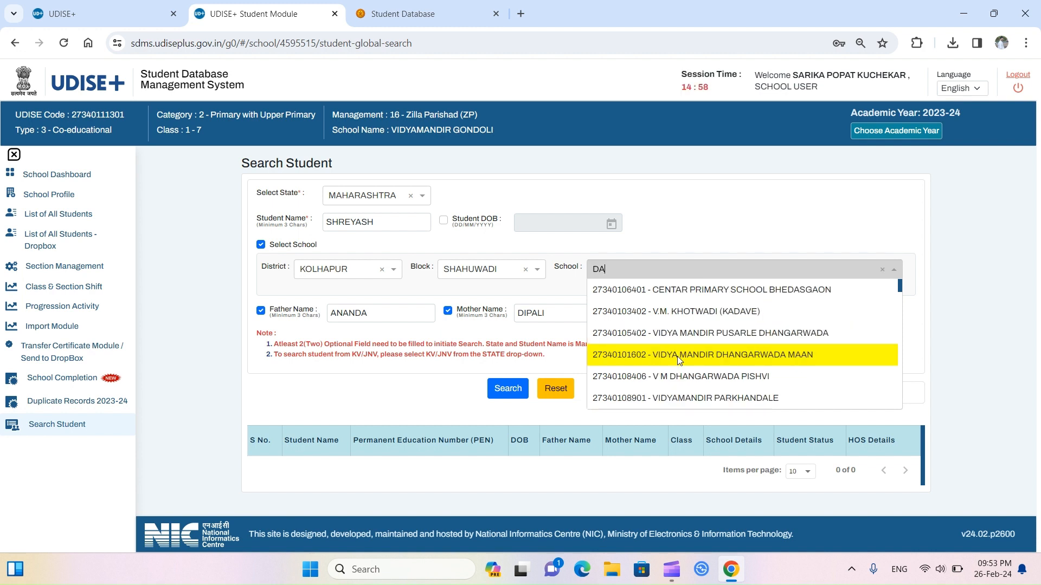
pyautogui.write('TT')
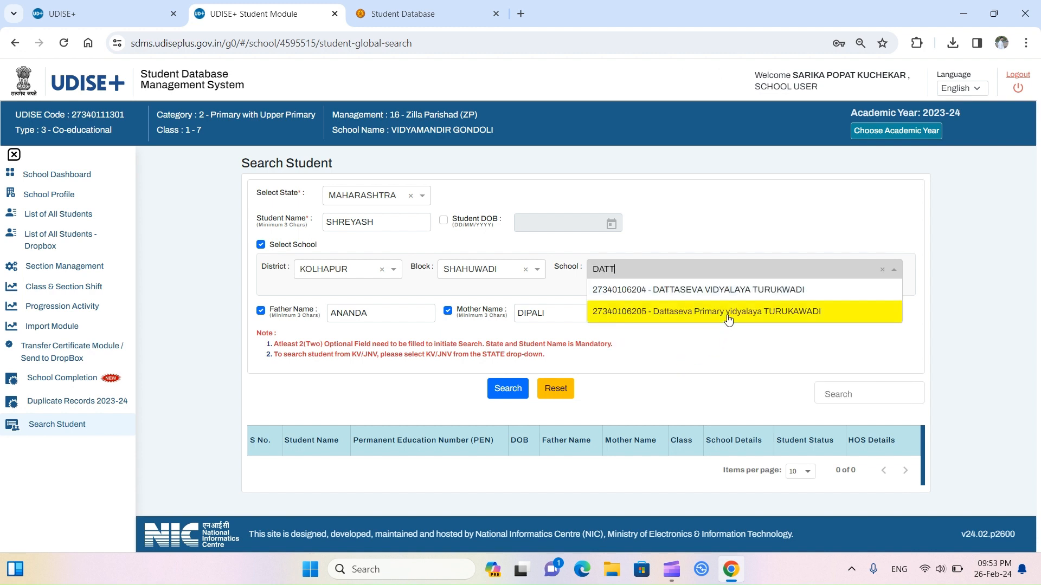
pyautogui.click(727, 318)
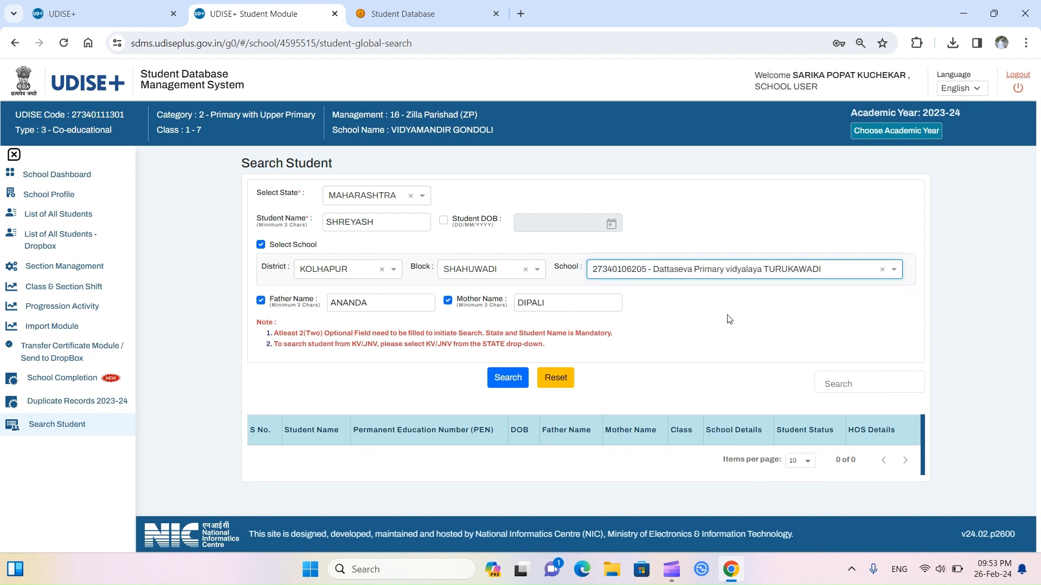
# Step: Search to list the matching student, reset the form to 0 results, and close the Student Database tab
pyautogui.click(507, 385)
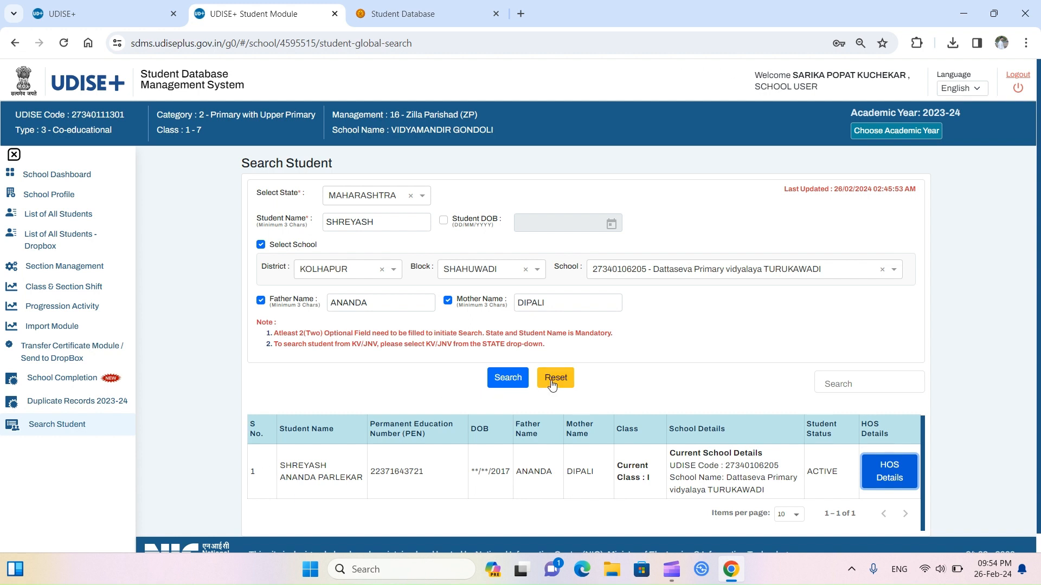
pyautogui.click(553, 385)
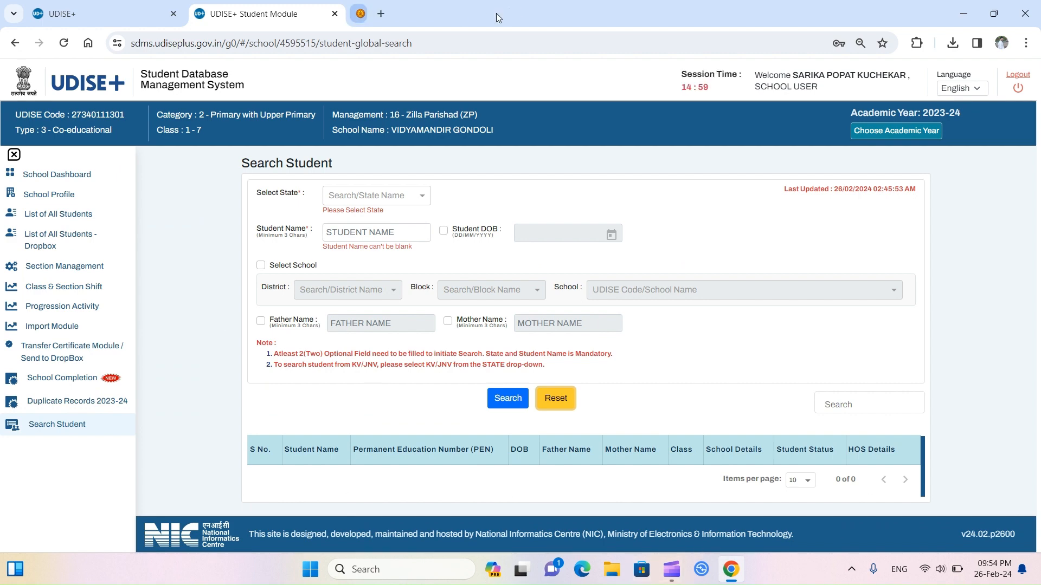
pyautogui.click(496, 13)
# Step: Close Student Module, try the Report Module login with the captcha, then return to Login for All Modules
pyautogui.click(335, 14)
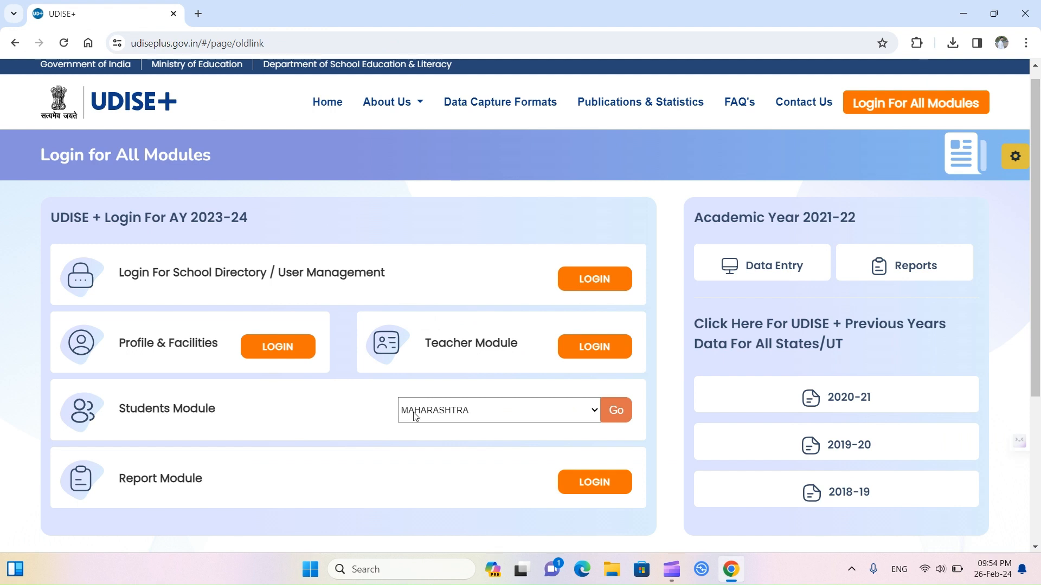
pyautogui.click(589, 485)
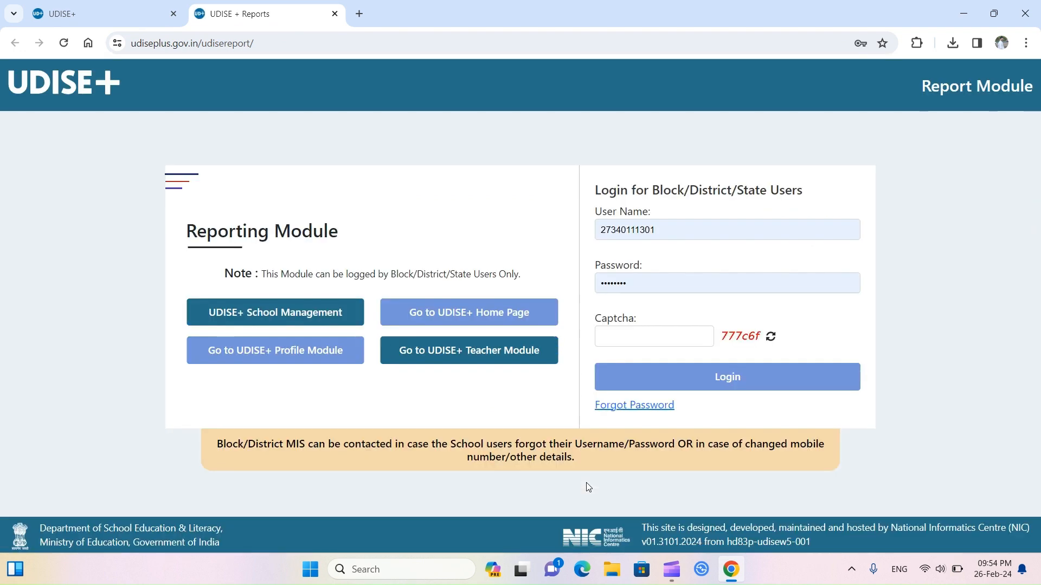
pyautogui.click(664, 331)
pyautogui.write('777c6f')
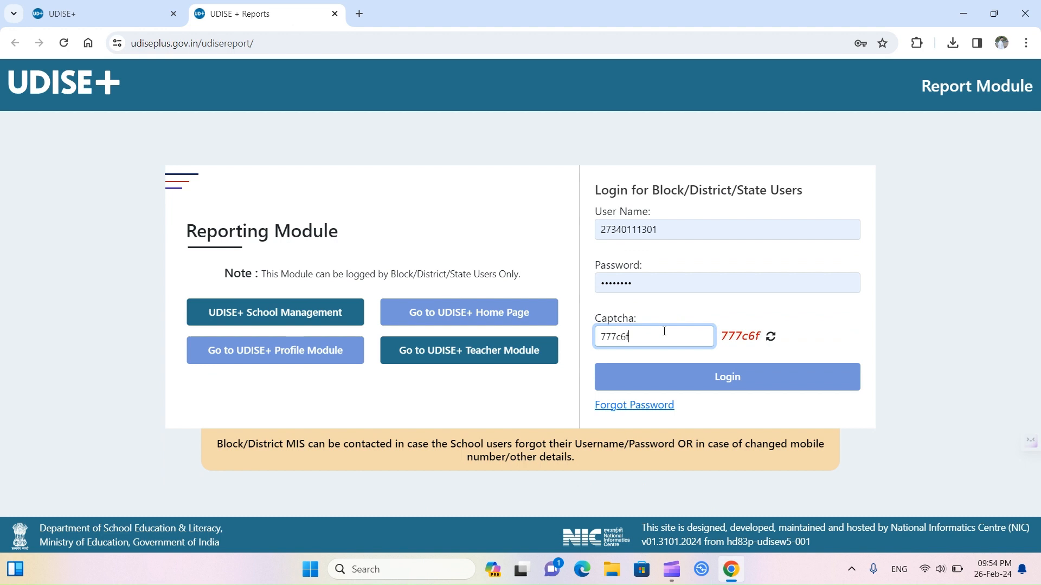
pyautogui.click(670, 382)
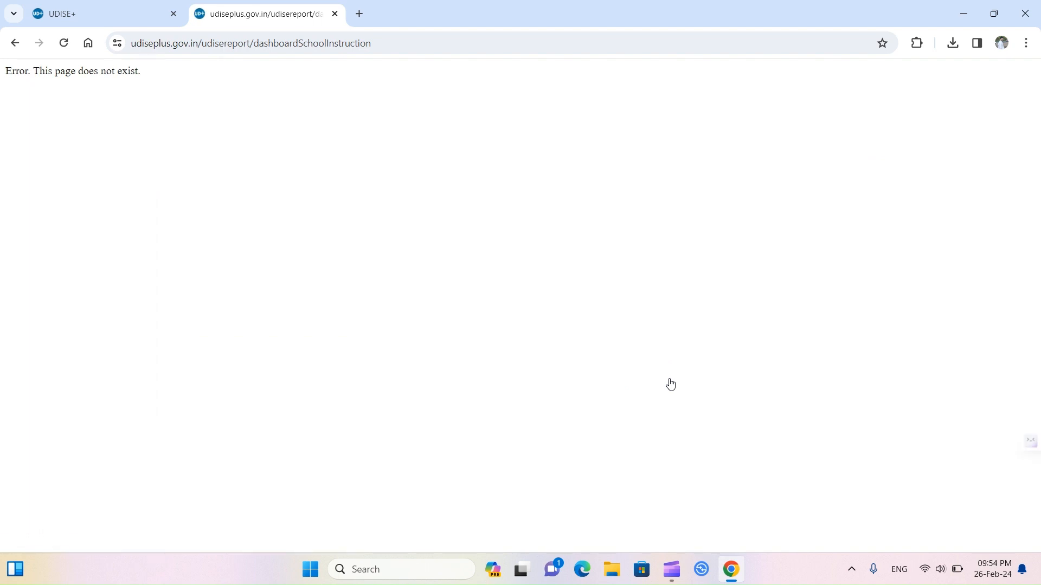
pyautogui.click(64, 14)
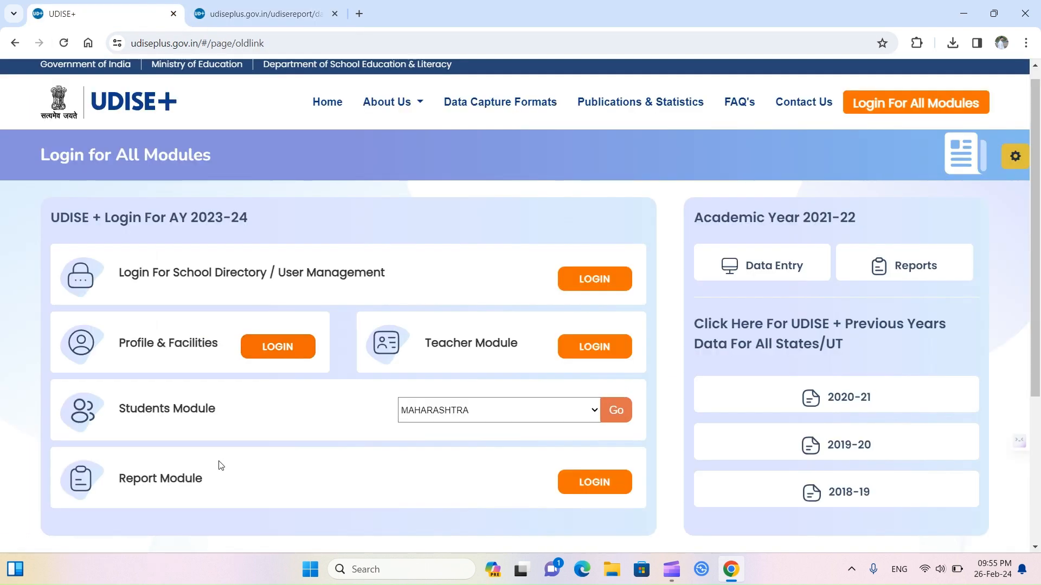
pyautogui.scroll(-2, 220, 465)
pyautogui.scroll(1, 238, 495)
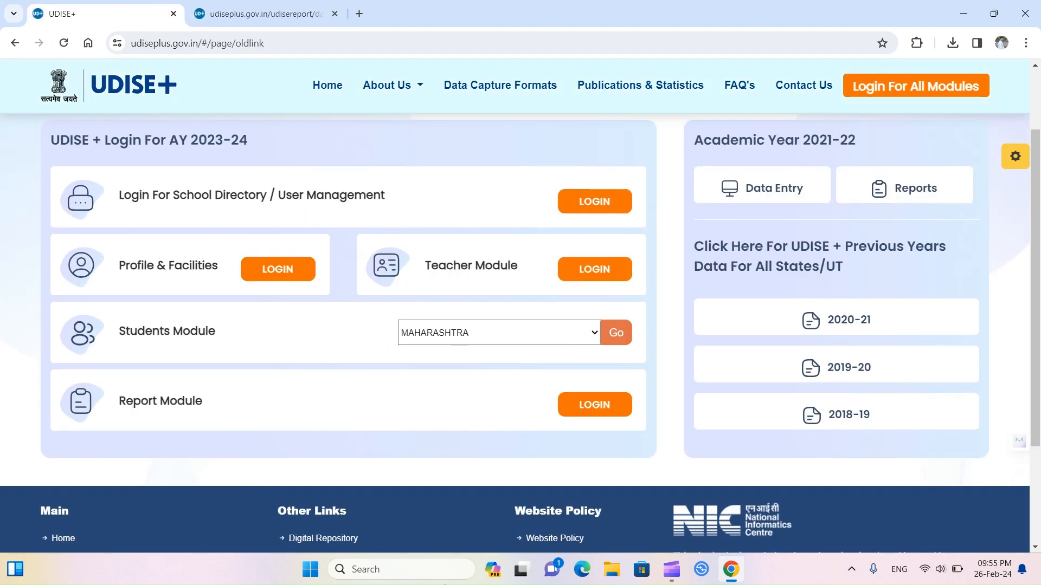
pyautogui.scroll(1, 255, 491)
pyautogui.scroll(-2, 253, 489)
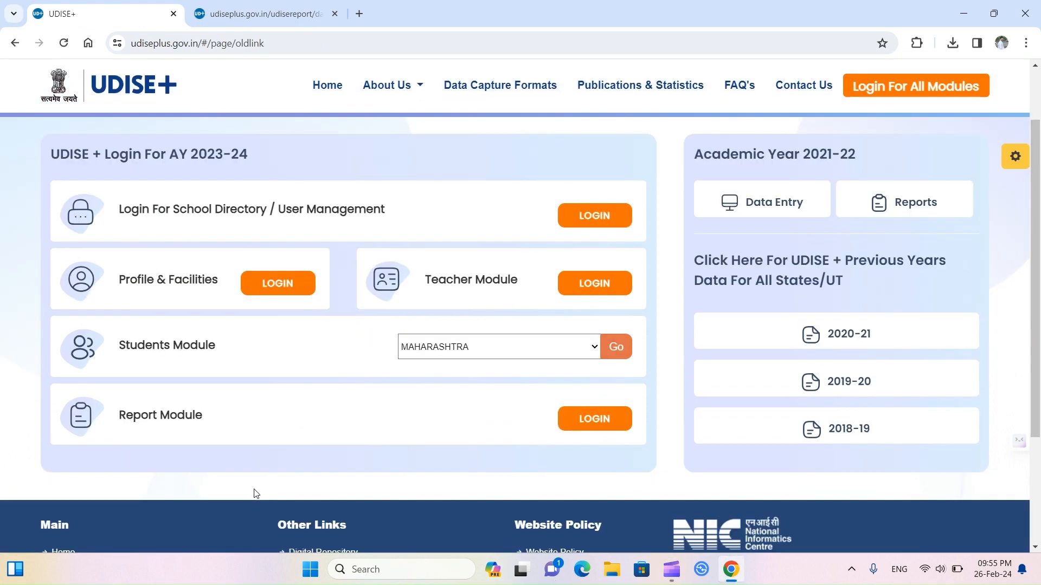
pyautogui.scroll(1, 254, 489)
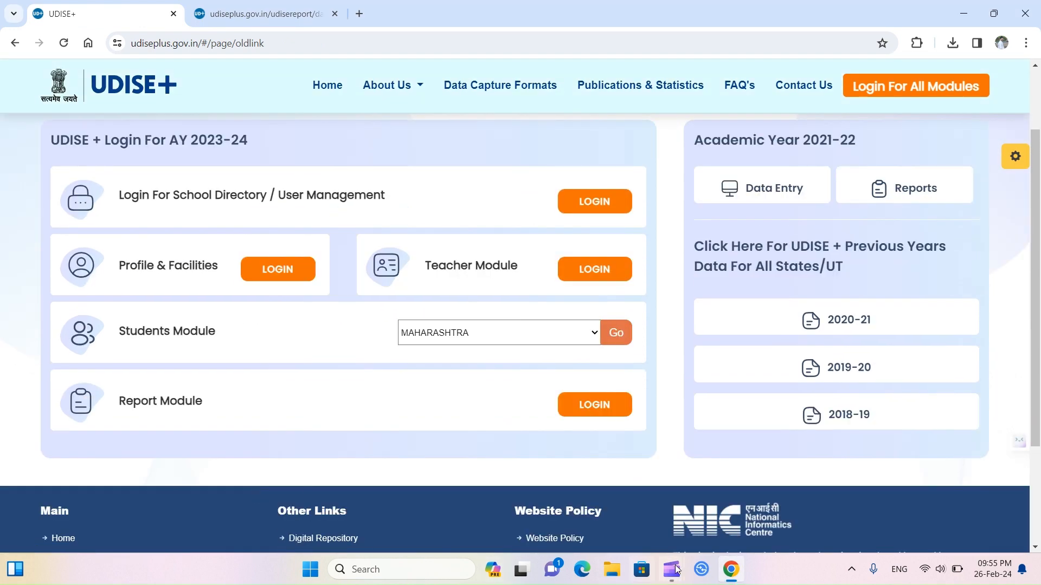
pyautogui.scroll(2, 254, 489)
pyautogui.scroll(-3, 253, 489)
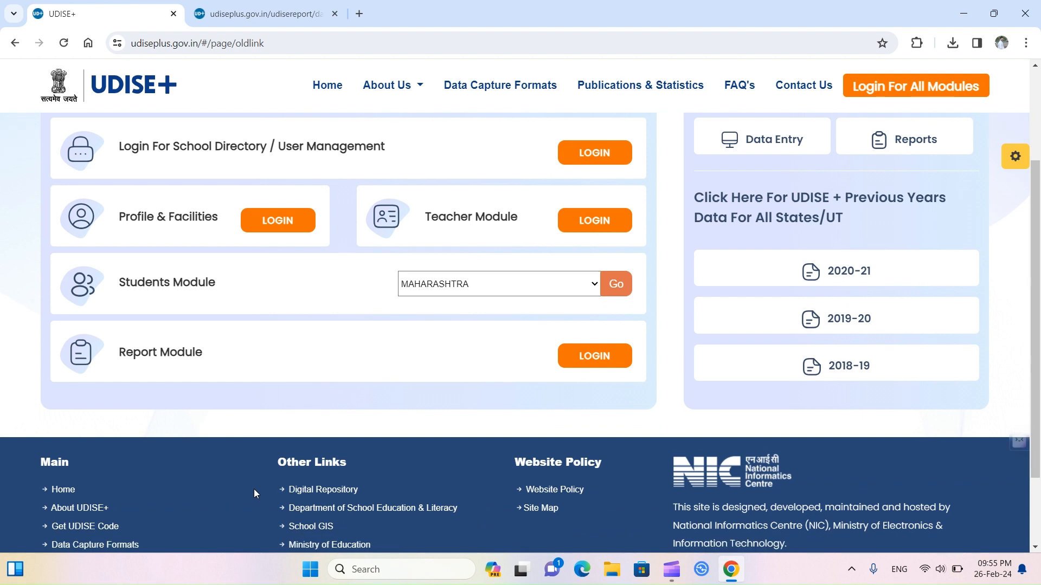
pyautogui.scroll(1, 254, 489)
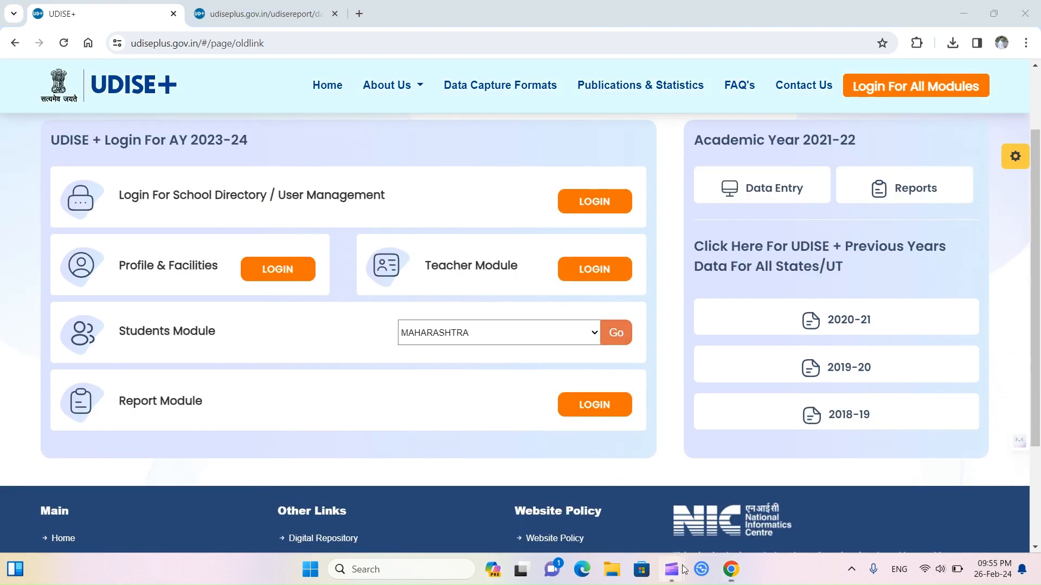
pyautogui.scroll(2, 253, 489)
pyautogui.scroll(-3, 254, 489)
pyautogui.scroll(1, 305, 486)
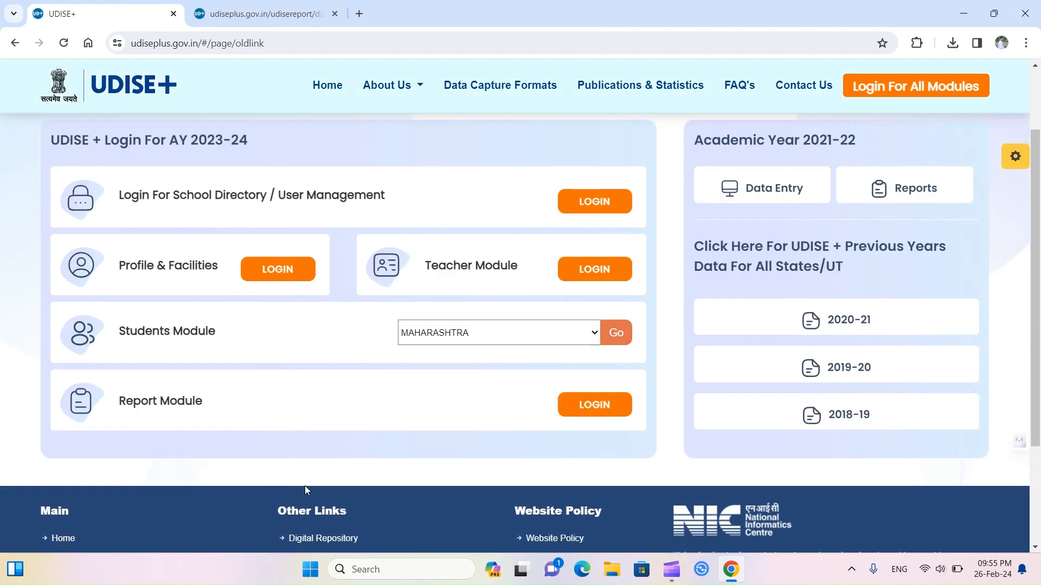
pyautogui.scroll(2, 220, 465)
pyautogui.scroll(-3, 254, 489)
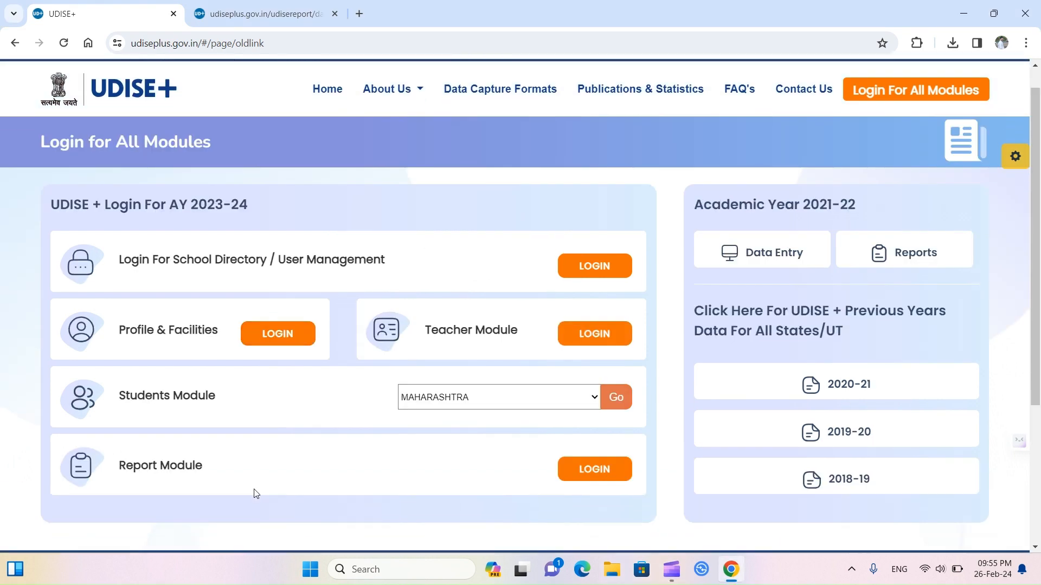
pyautogui.scroll(1, 254, 489)
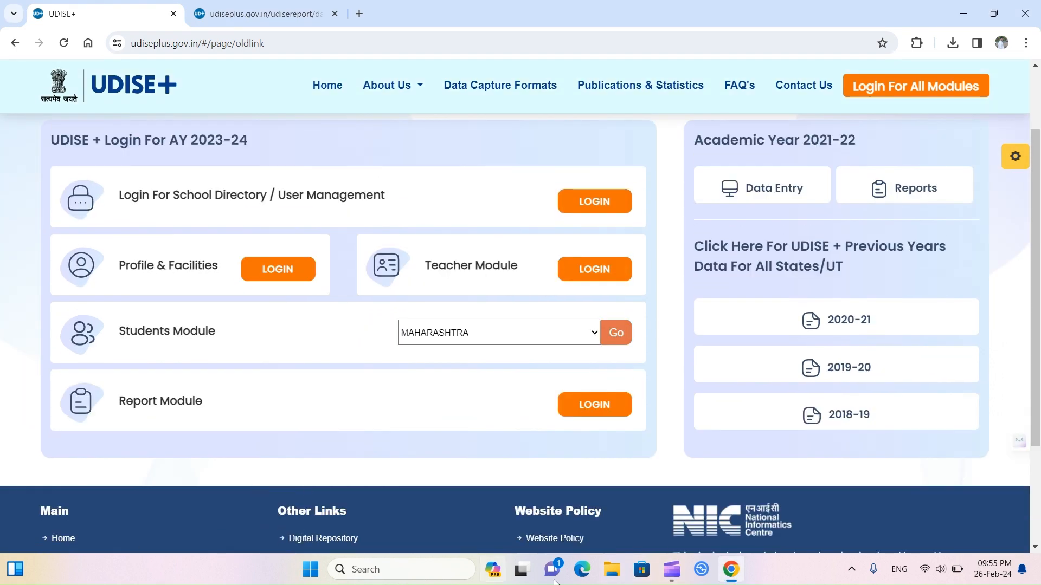
pyautogui.scroll(2, 220, 464)
pyautogui.scroll(-3, 254, 489)
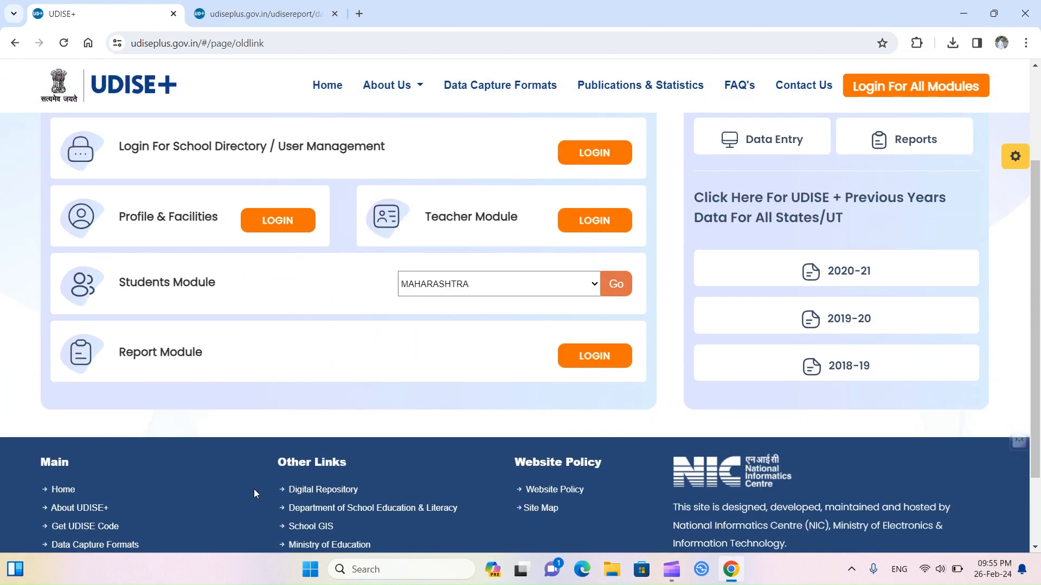
pyautogui.scroll(1, 254, 489)
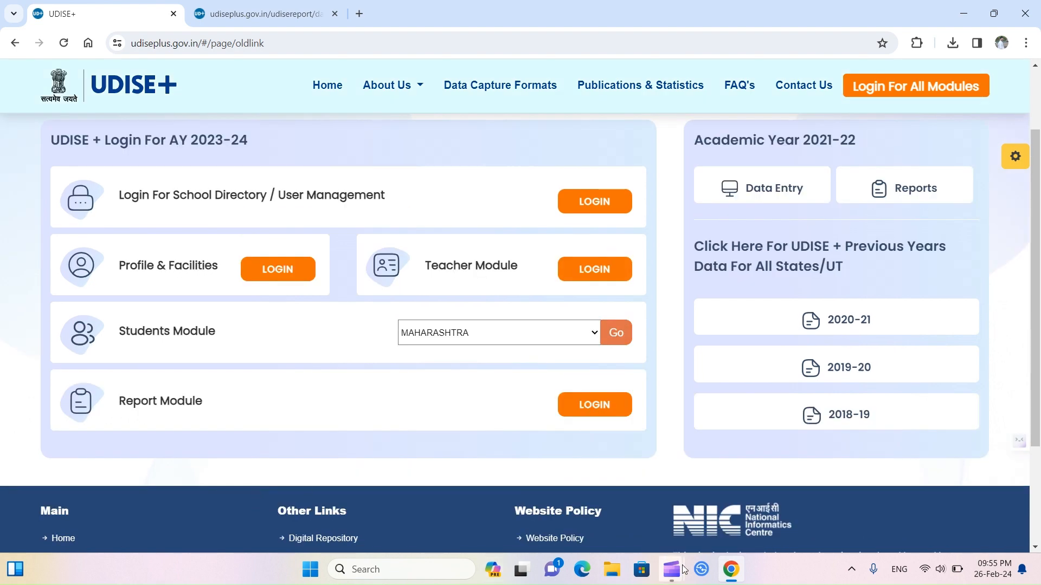